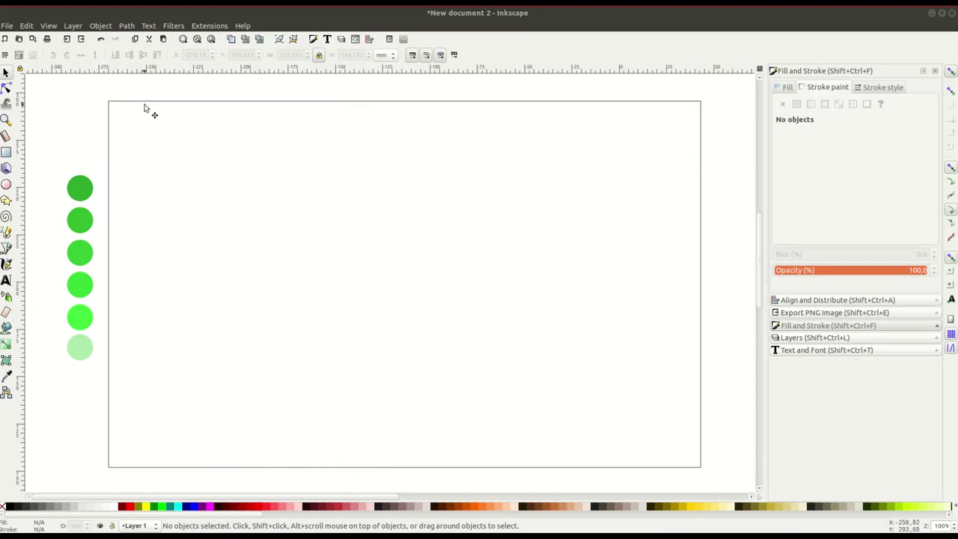
# Step: Give the page-sized rectangle no outline and the lightest circle's pale green fill, afe9af
pyautogui.click(144, 109)
pyautogui.click(783, 104)
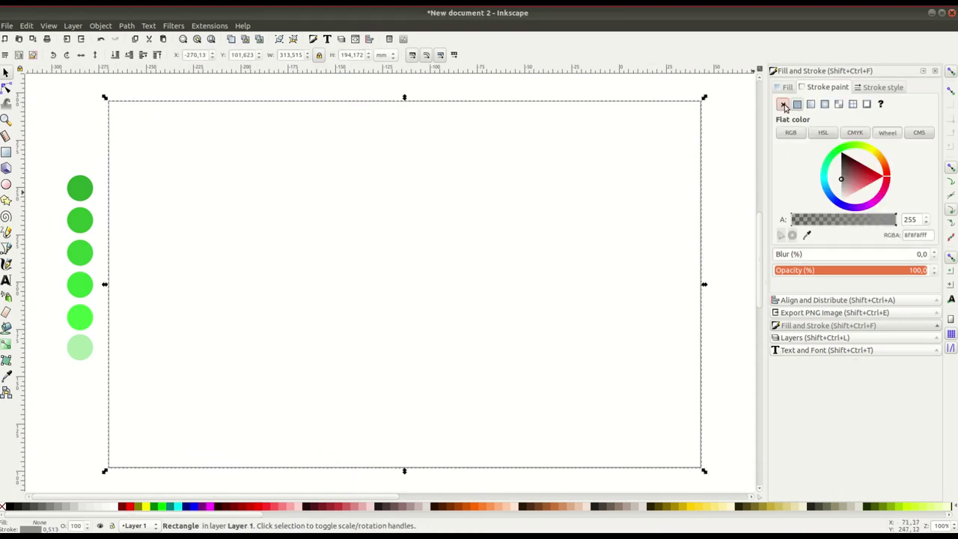
pyautogui.click(781, 88)
pyautogui.click(796, 104)
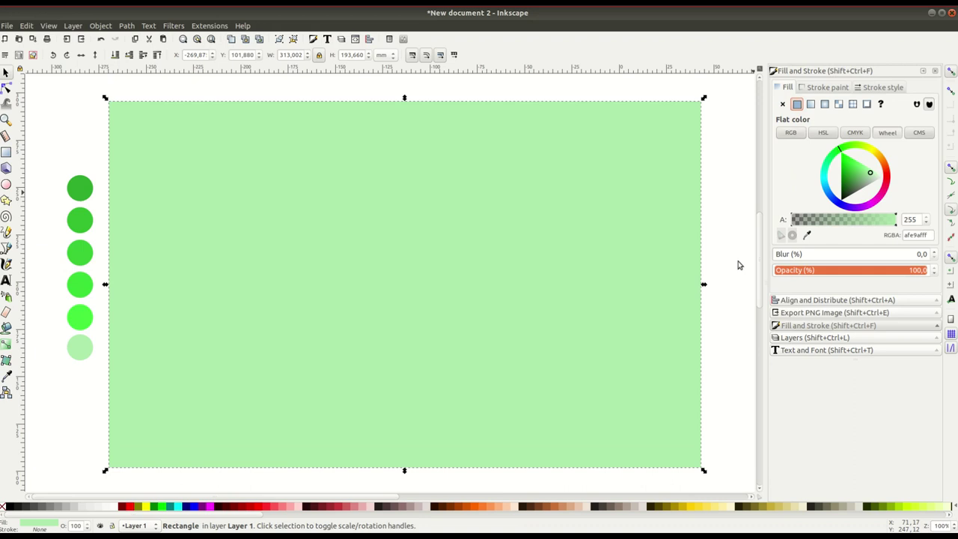
pyautogui.click(807, 235)
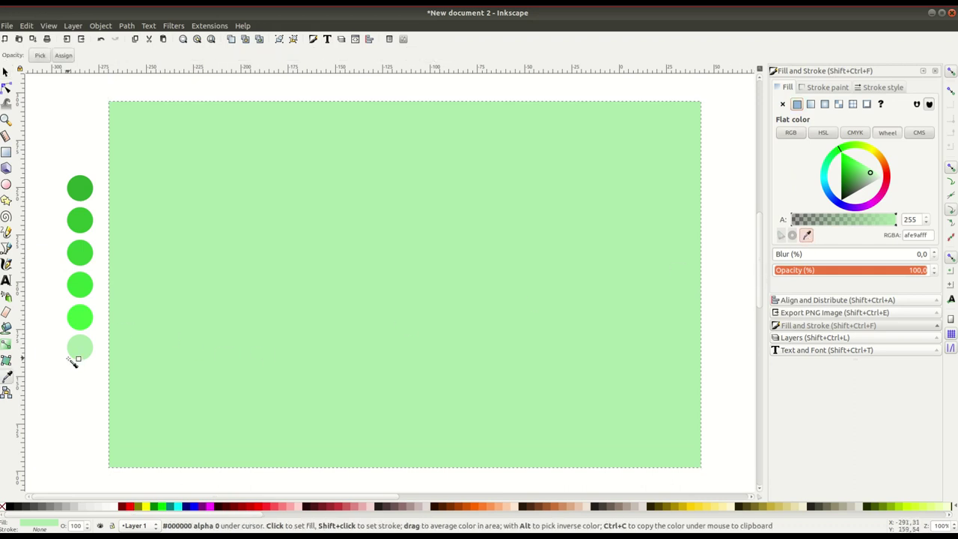
pyautogui.click(83, 352)
pyautogui.click(5, 73)
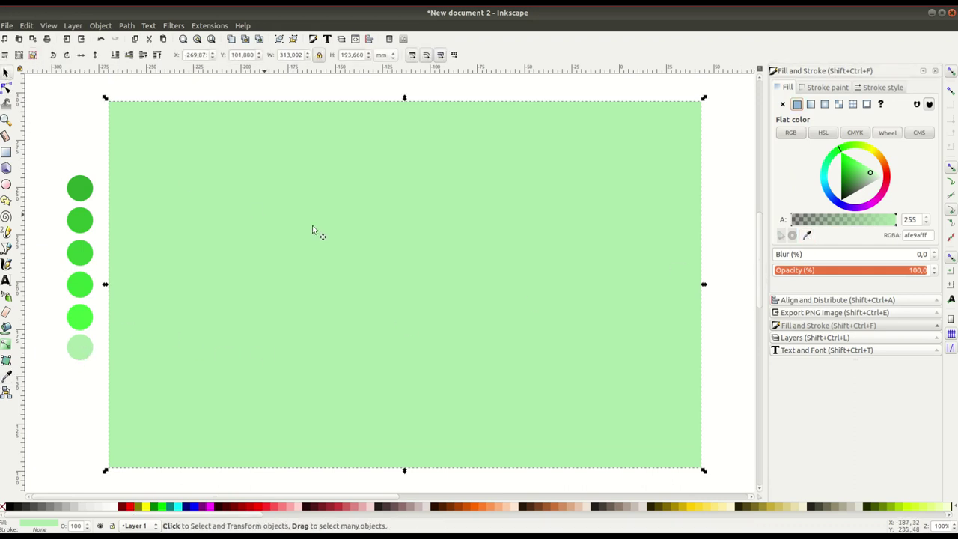
# Step: Duplicate the green rectangle and fill the copy with the fifth circle's brighter green
pyautogui.click(93, 146)
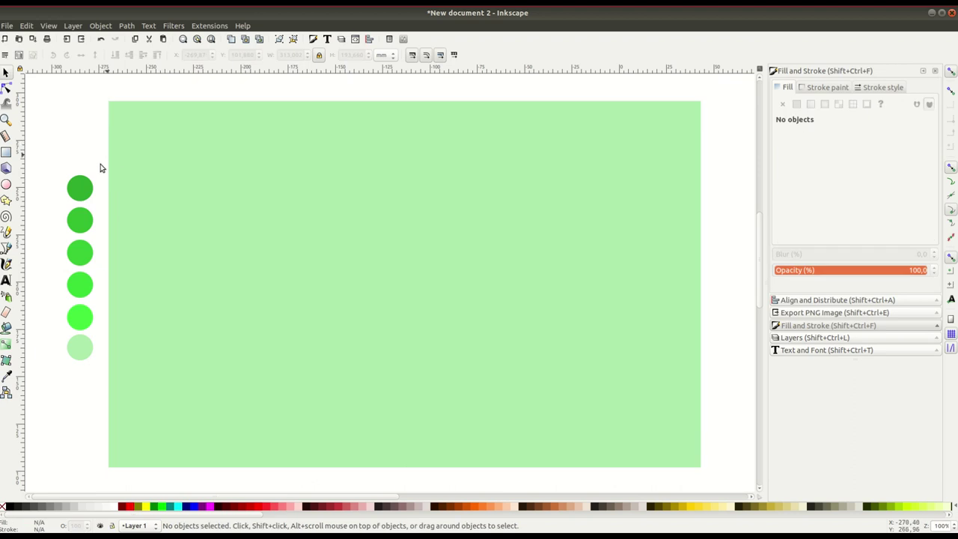
pyautogui.click(198, 202)
pyautogui.rightClick(198, 202)
pyautogui.click(225, 275)
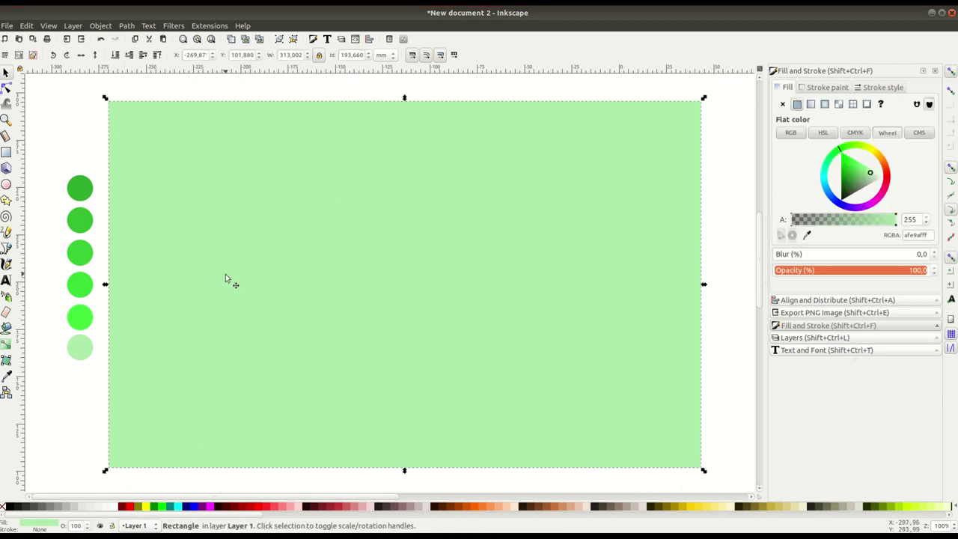
pyautogui.click(807, 235)
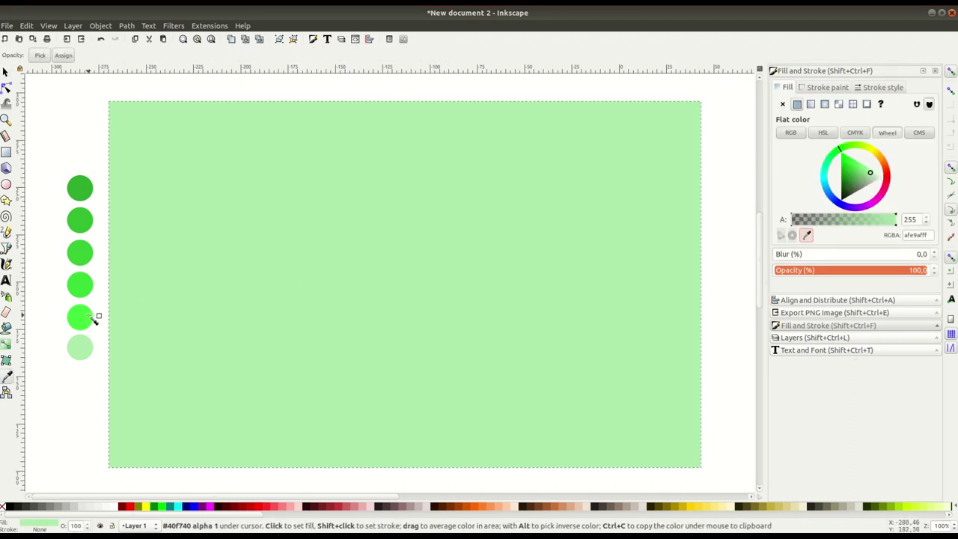
pyautogui.click(94, 318)
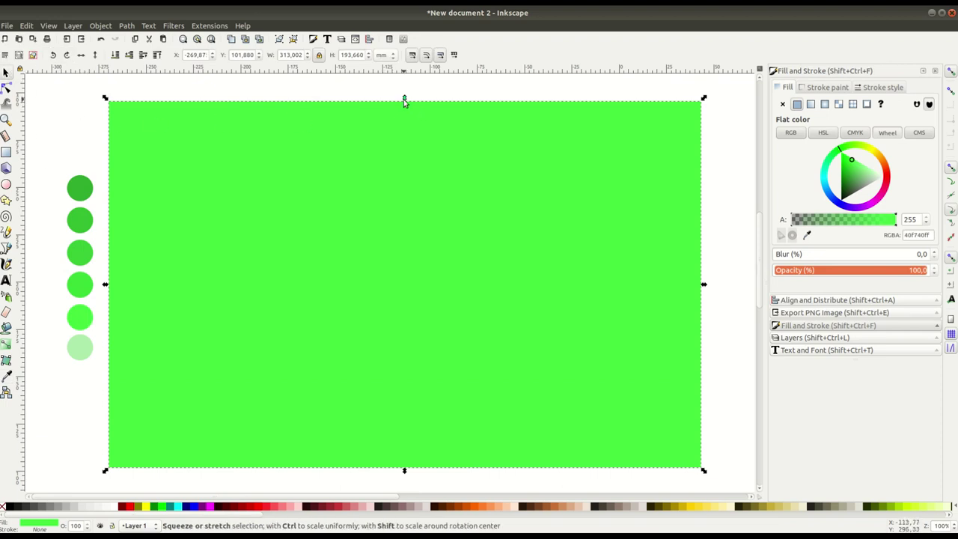
# Step: Pull the bright green rectangle's top and side edges slightly inward to reveal a thin pale border
pyautogui.moveTo(404, 101); pyautogui.dragTo(406, 103)
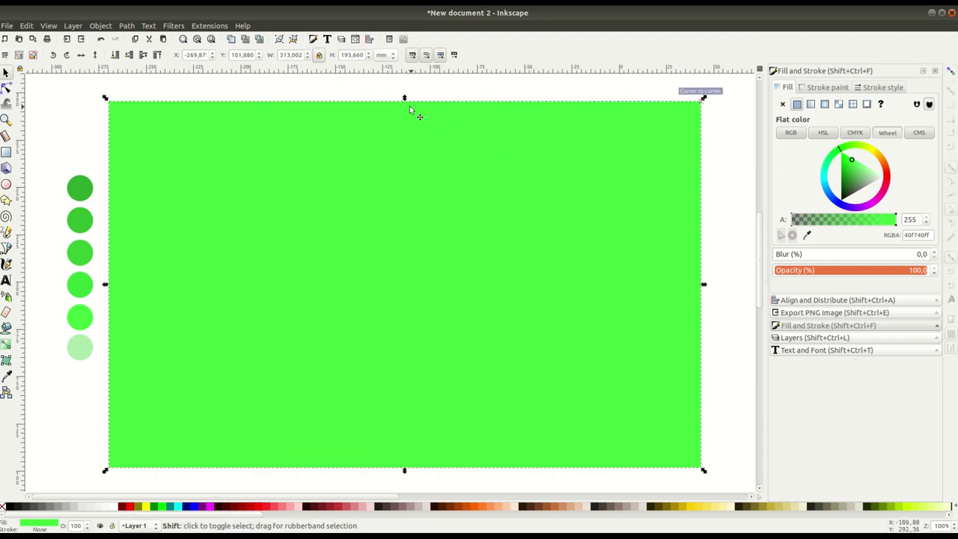
pyautogui.moveTo(404, 101); pyautogui.dragTo(407, 110)
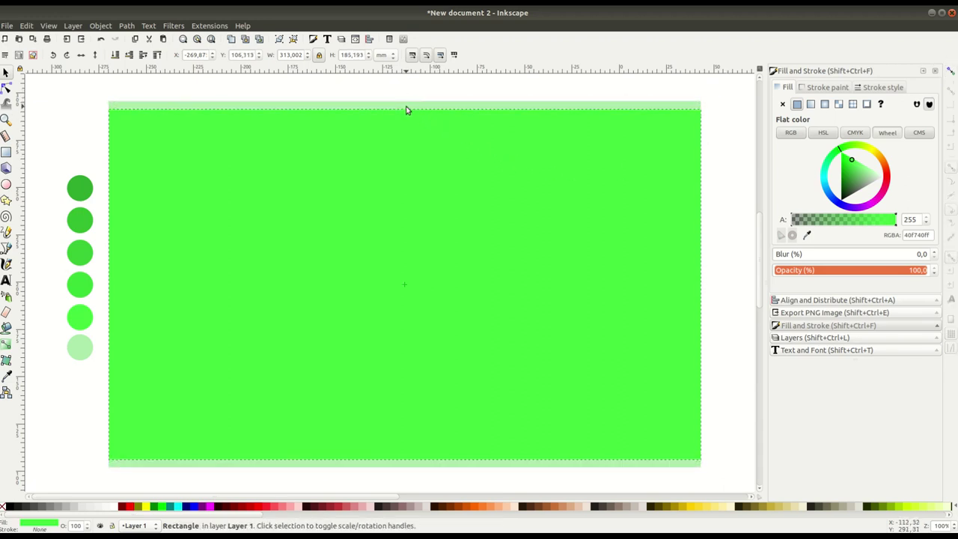
pyautogui.moveTo(704, 284); pyautogui.dragTo(696, 289)
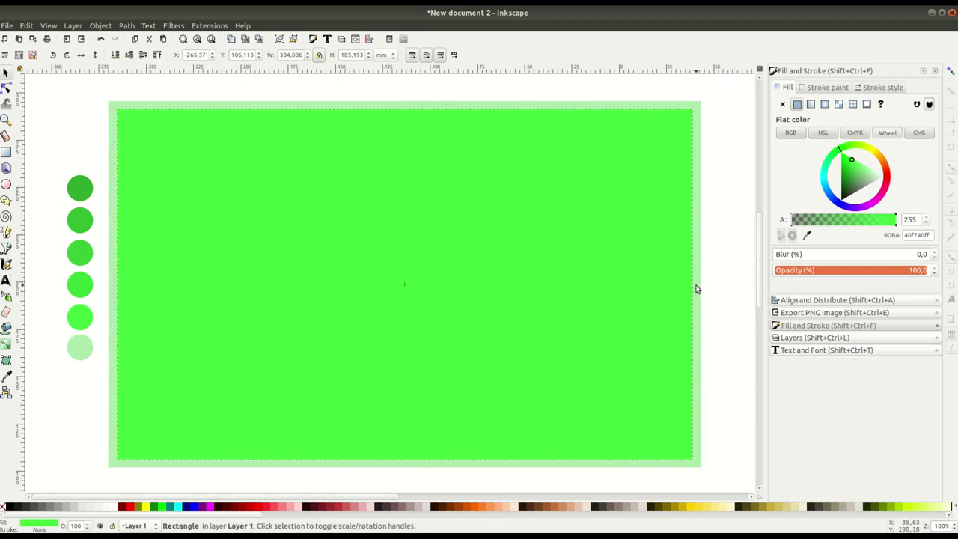
pyautogui.click(722, 285)
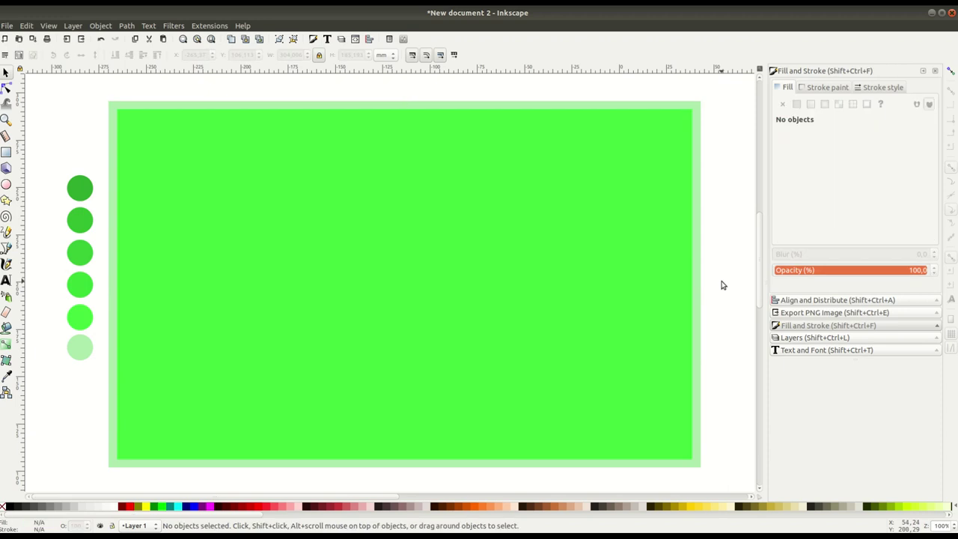
pyautogui.click(627, 289)
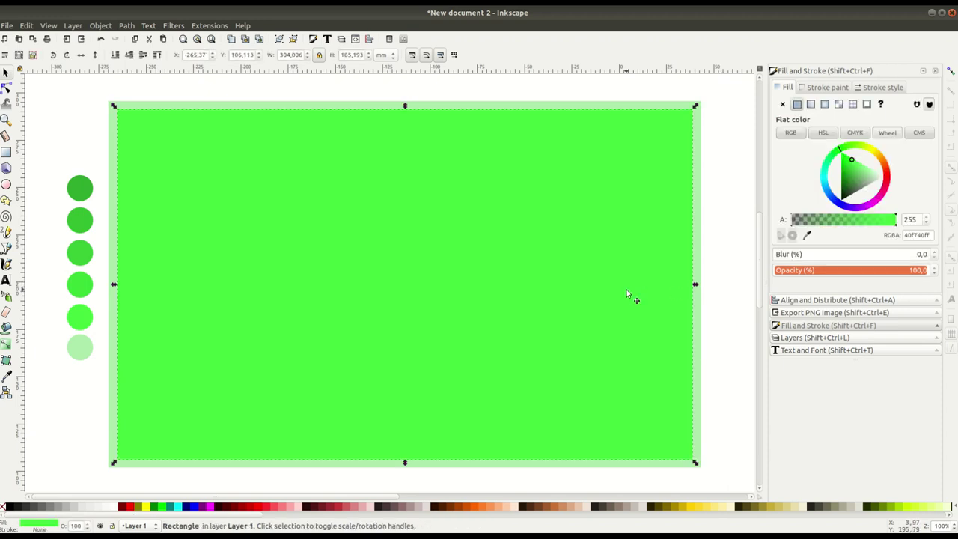
pyautogui.click(729, 277)
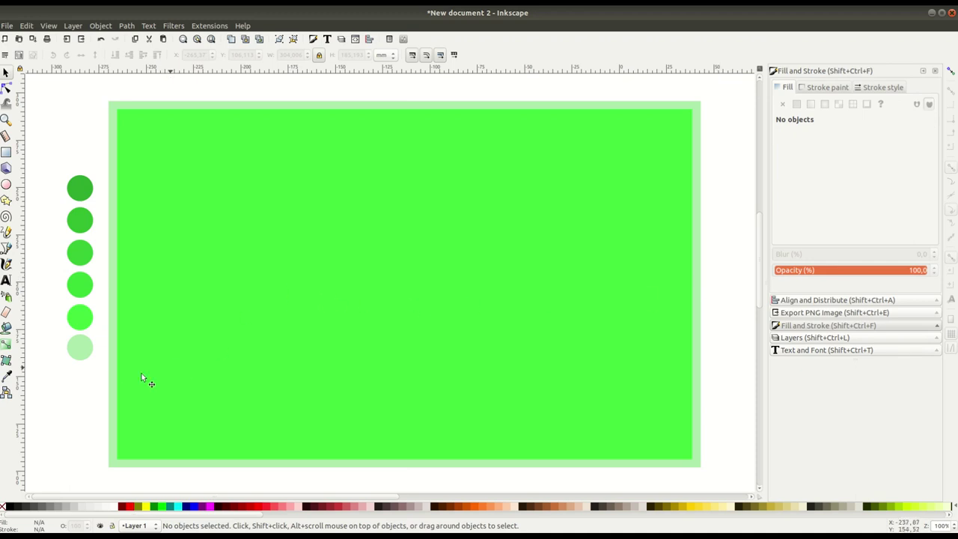
# Step: Draw a closed triangle path from the inner bottom-left, up the left edge, to a top-edge point
pyautogui.click(6, 248)
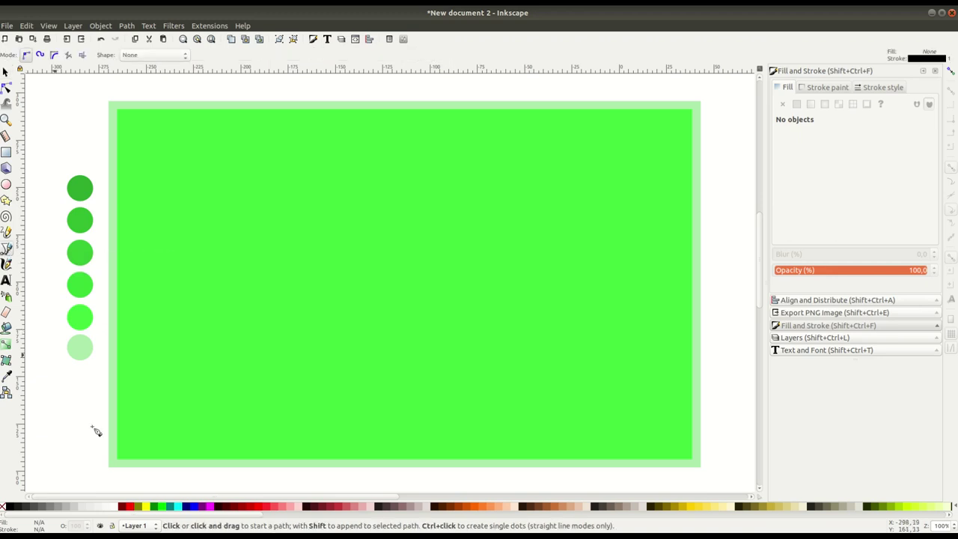
pyautogui.click(951, 71)
pyautogui.click(121, 458)
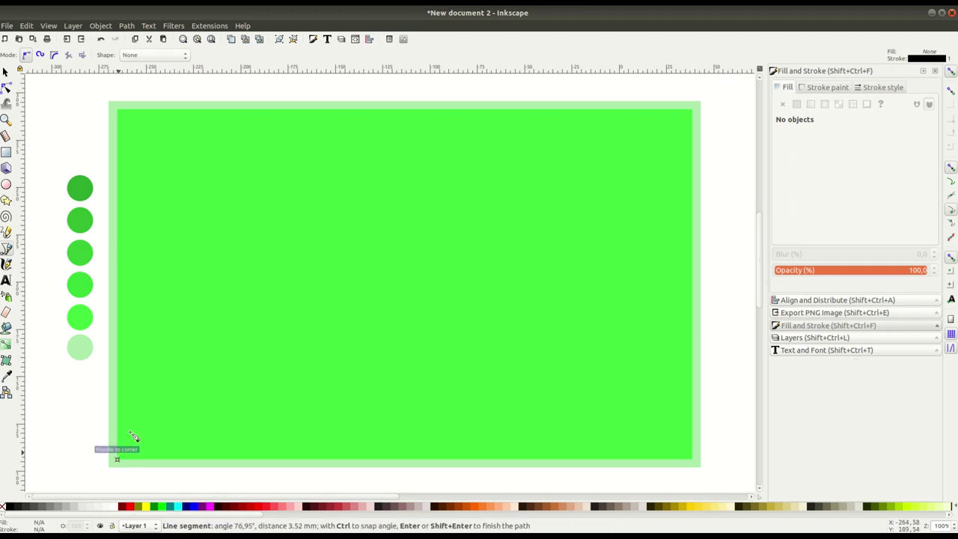
pyautogui.click(118, 111)
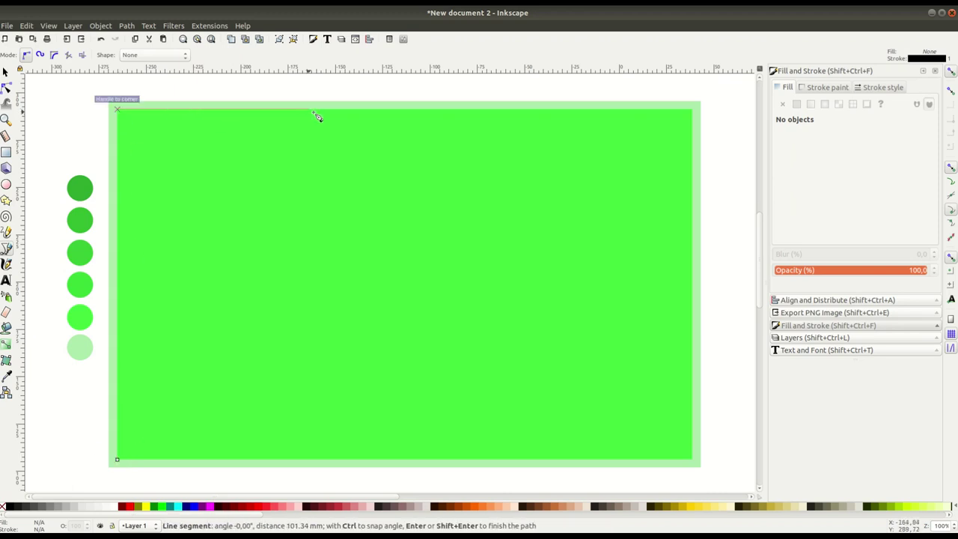
pyautogui.click(350, 113)
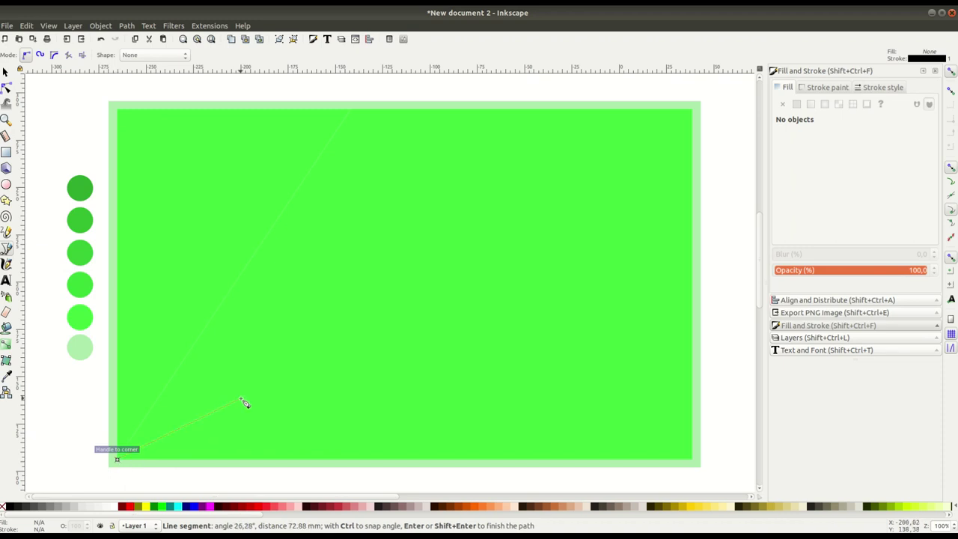
pyautogui.click(118, 459)
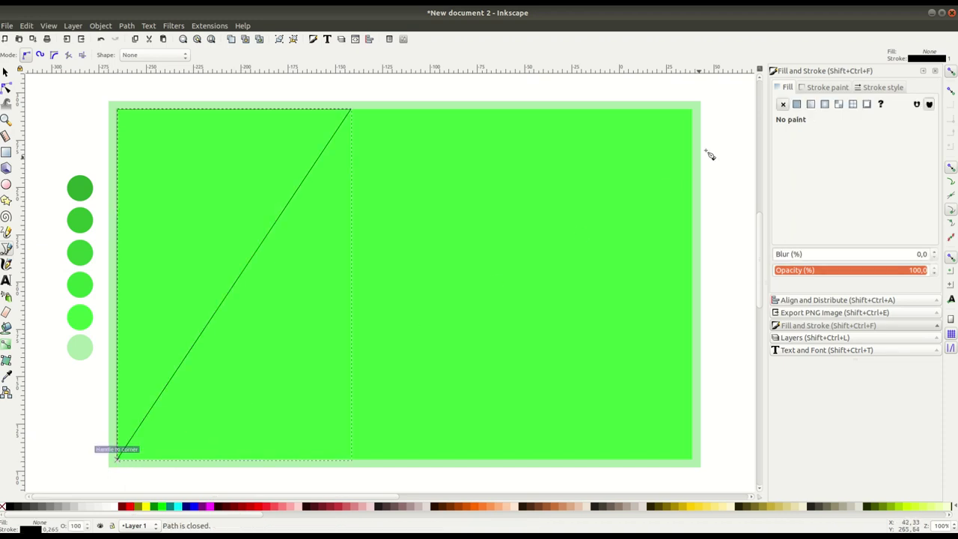
# Step: Give the triangle no outline and the top circle's dark green fill, 2ea62e
pyautogui.click(823, 88)
pyautogui.click(783, 104)
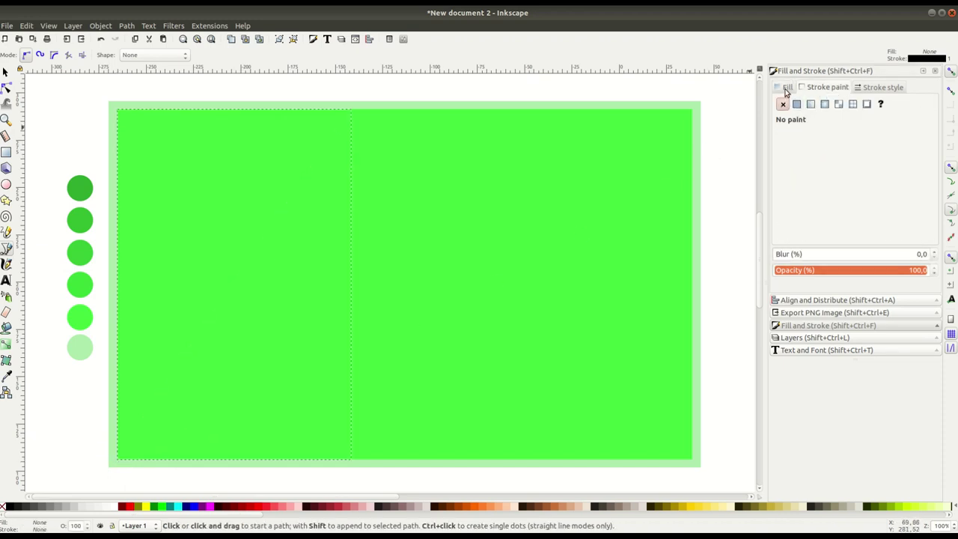
pyautogui.click(797, 104)
pyautogui.press('d')
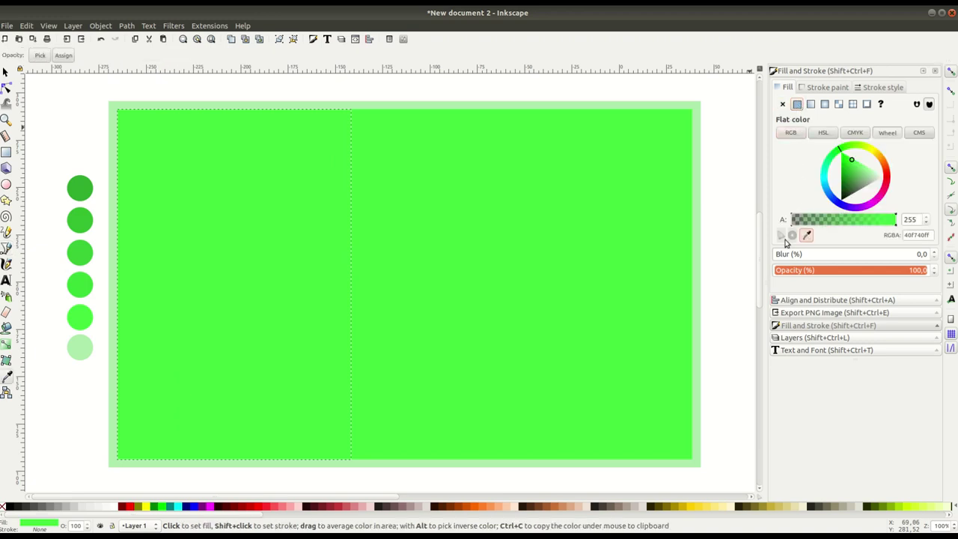
pyautogui.click(86, 188)
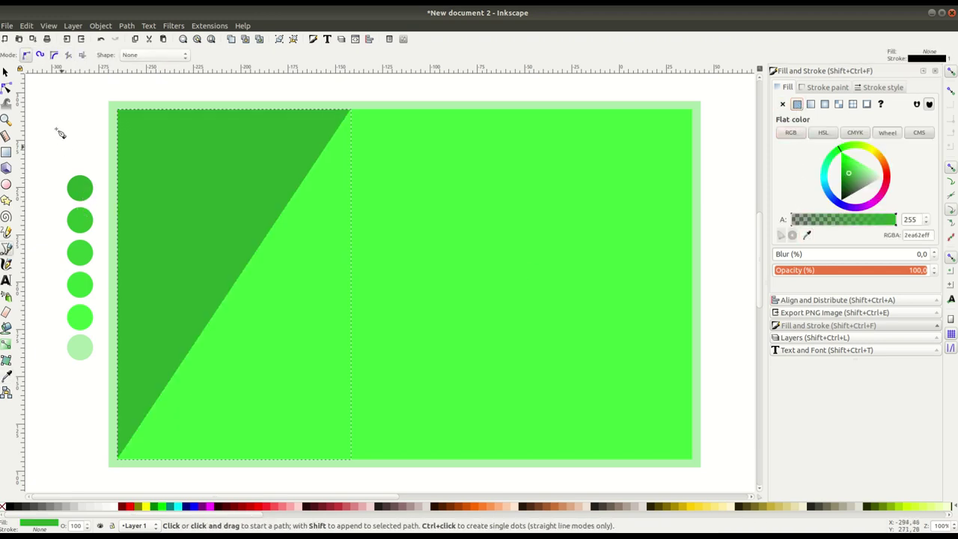
pyautogui.click(6, 72)
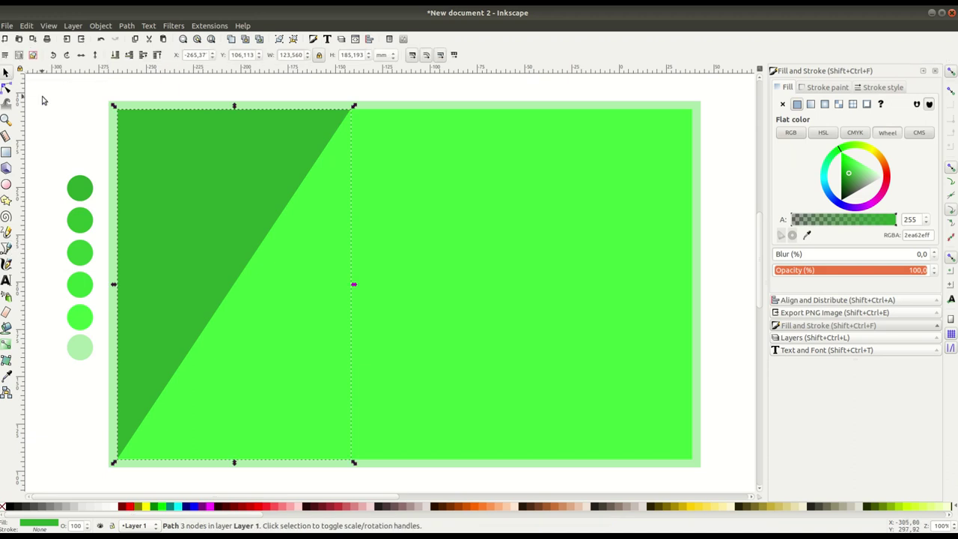
pyautogui.click(42, 100)
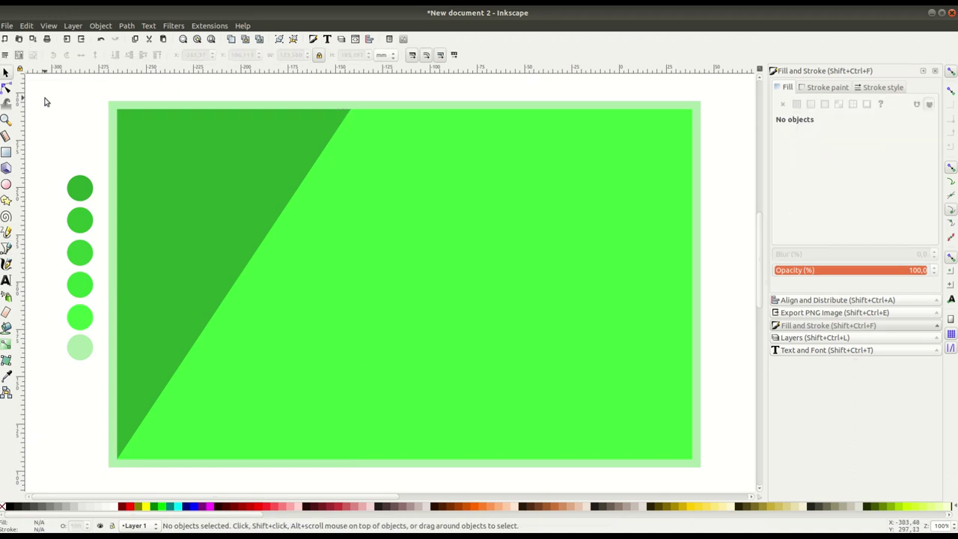
# Step: Duplicate the dark triangle, stretch its top corner right, recolour it medium green and lower it
pyautogui.click(225, 199)
pyautogui.rightClick(224, 199)
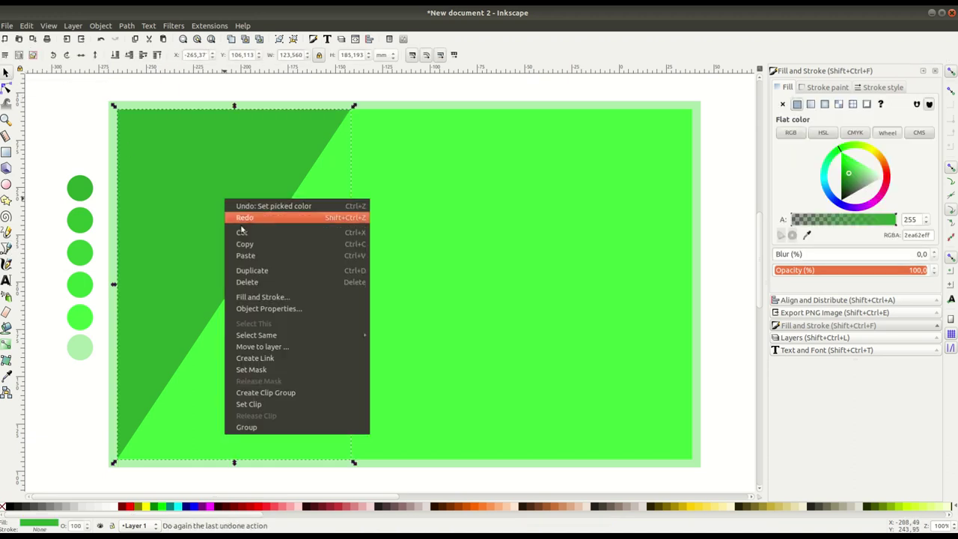
pyautogui.click(253, 271)
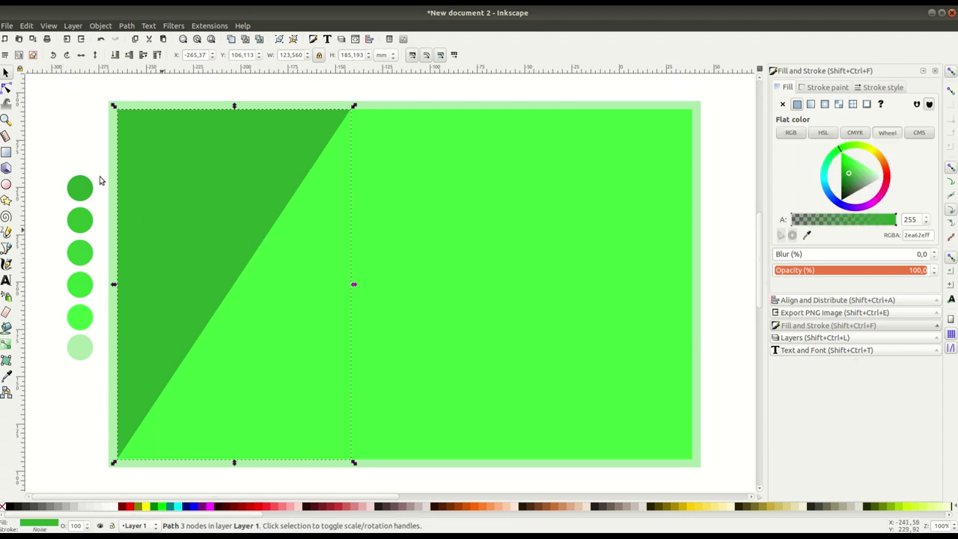
pyautogui.click(6, 88)
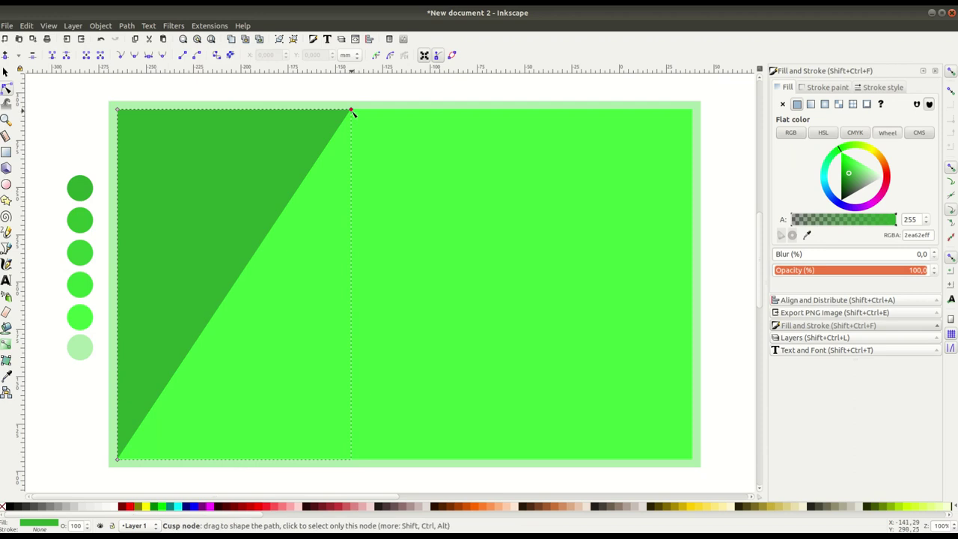
pyautogui.moveTo(351, 111); pyautogui.dragTo(413, 111)
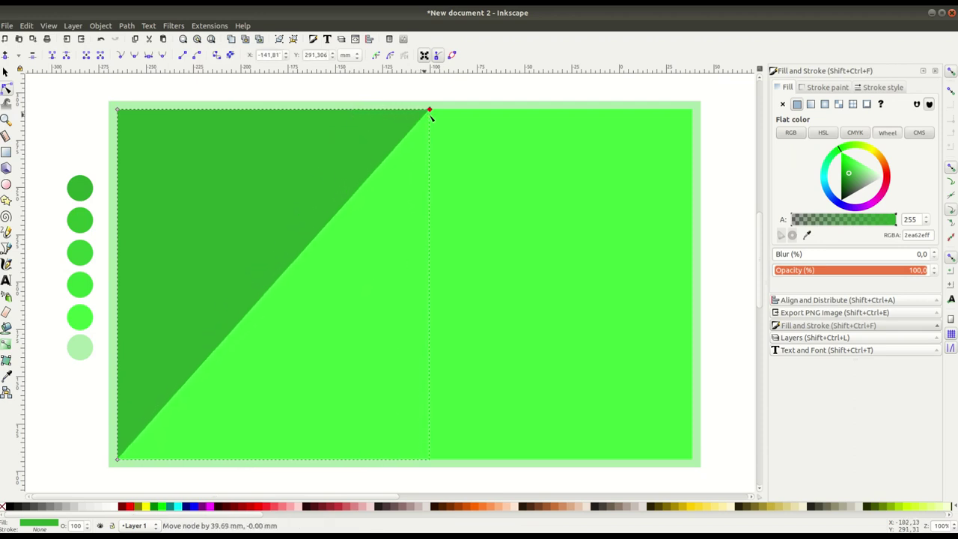
pyautogui.moveTo(414, 111); pyautogui.dragTo(432, 109)
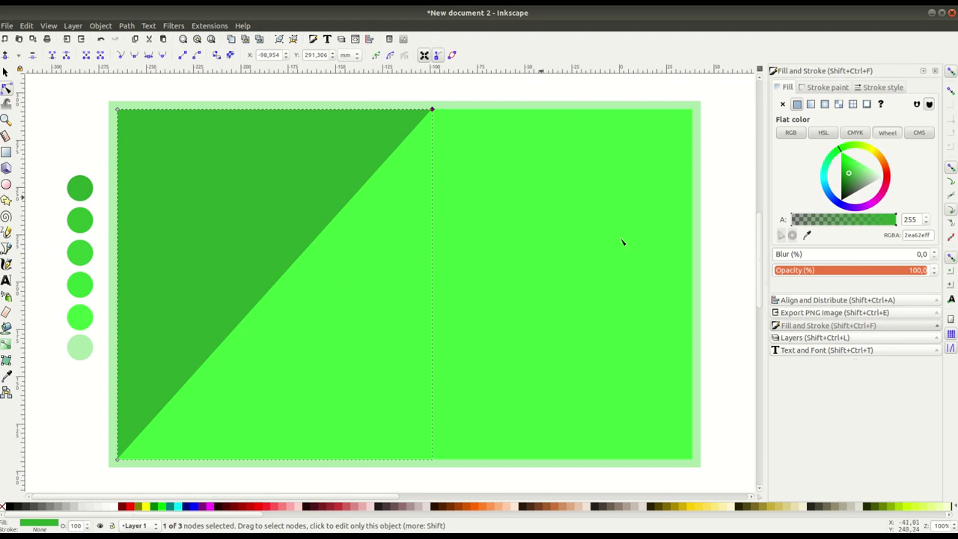
pyautogui.click(807, 235)
pyautogui.click(83, 224)
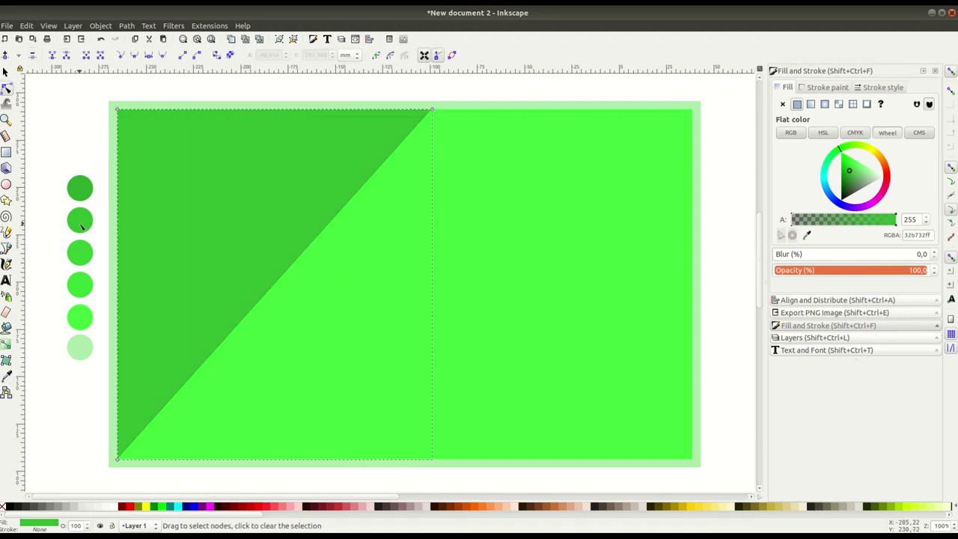
pyautogui.click(6, 71)
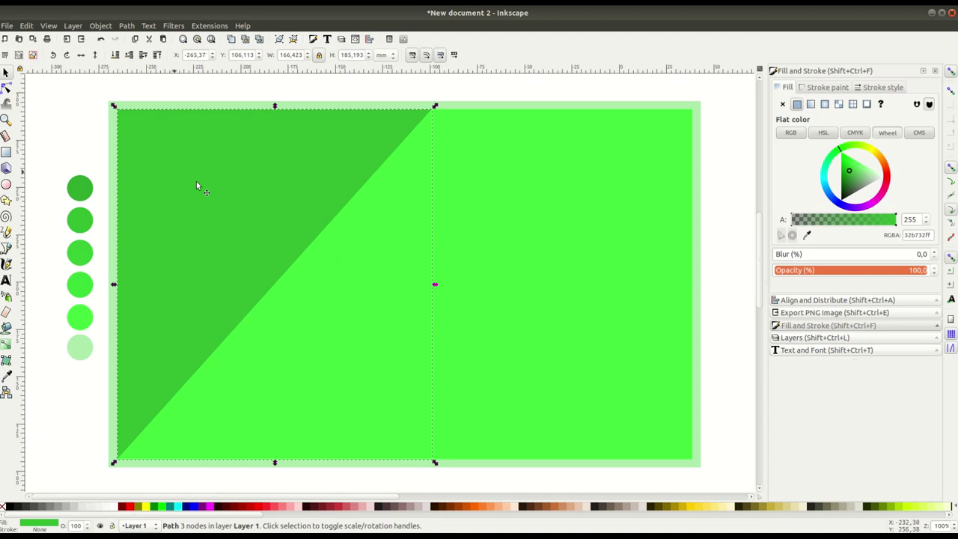
pyautogui.click(131, 57)
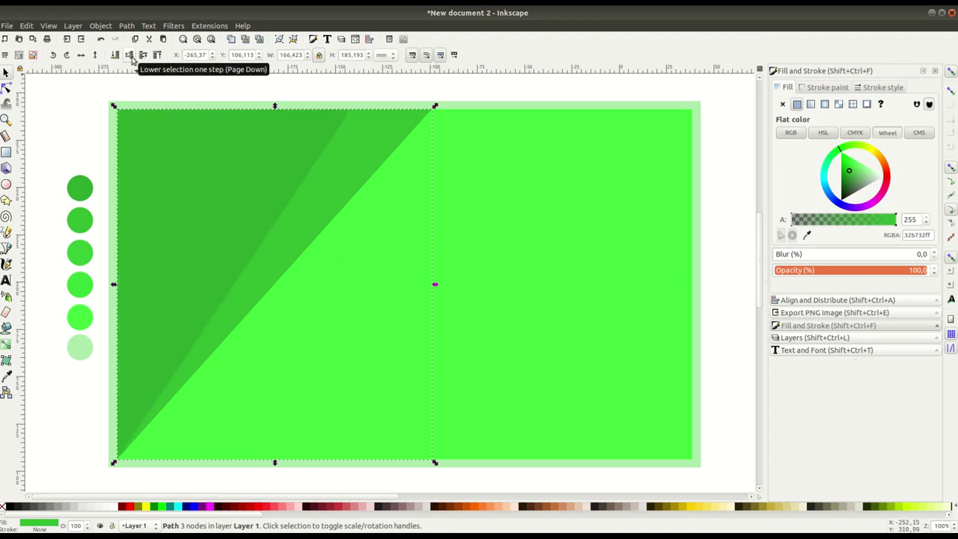
# Step: Drag the dark triangle's top corner further right along the top edge
pyautogui.click(6, 88)
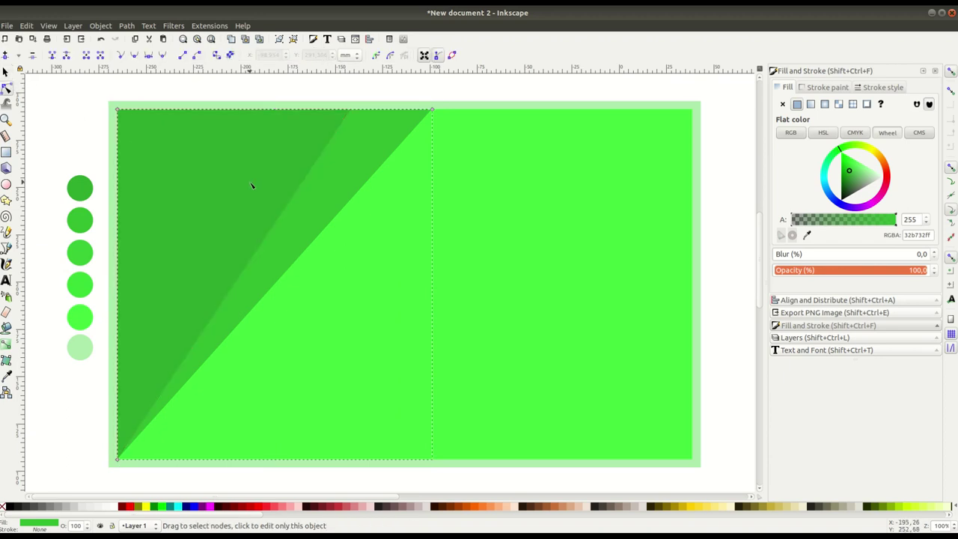
pyautogui.click(343, 121)
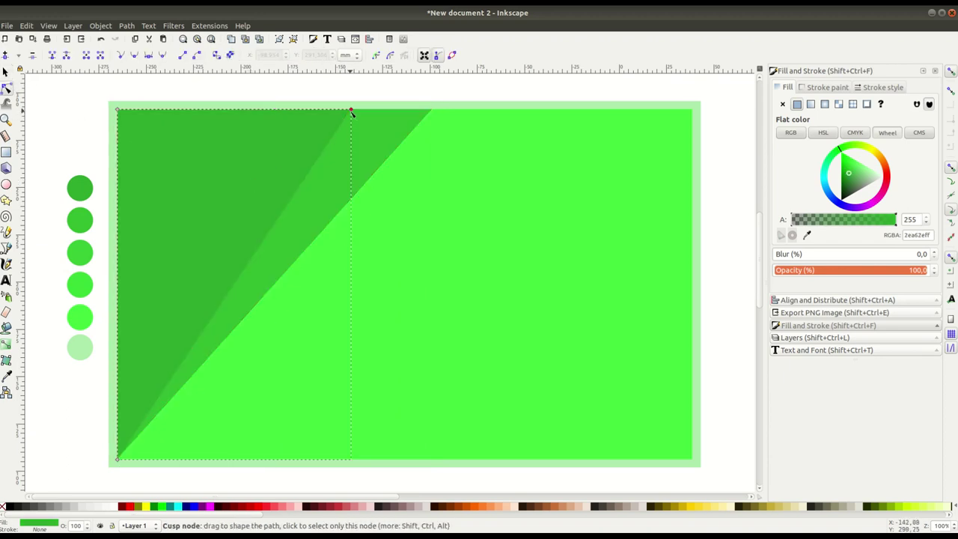
pyautogui.moveTo(351, 112); pyautogui.dragTo(432, 110)
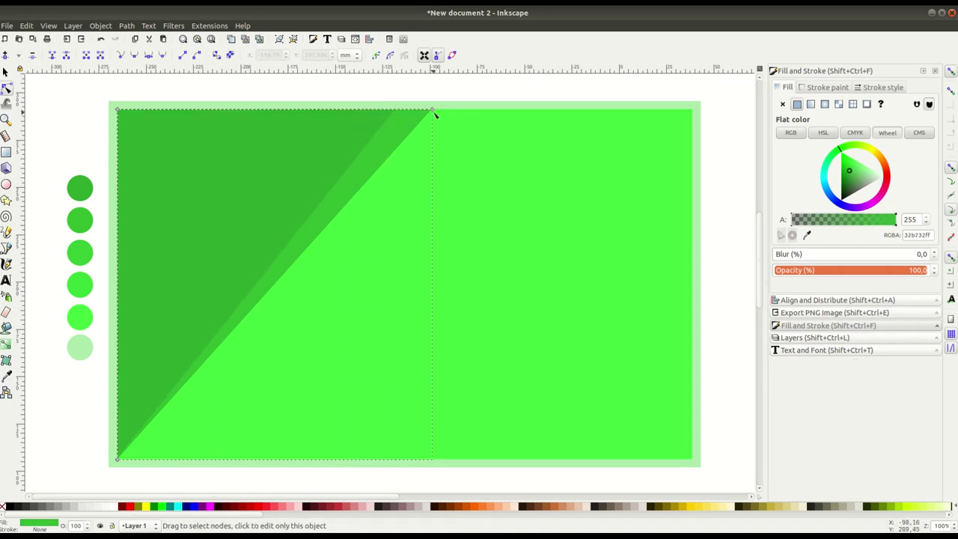
pyautogui.moveTo(433, 110); pyautogui.dragTo(470, 110)
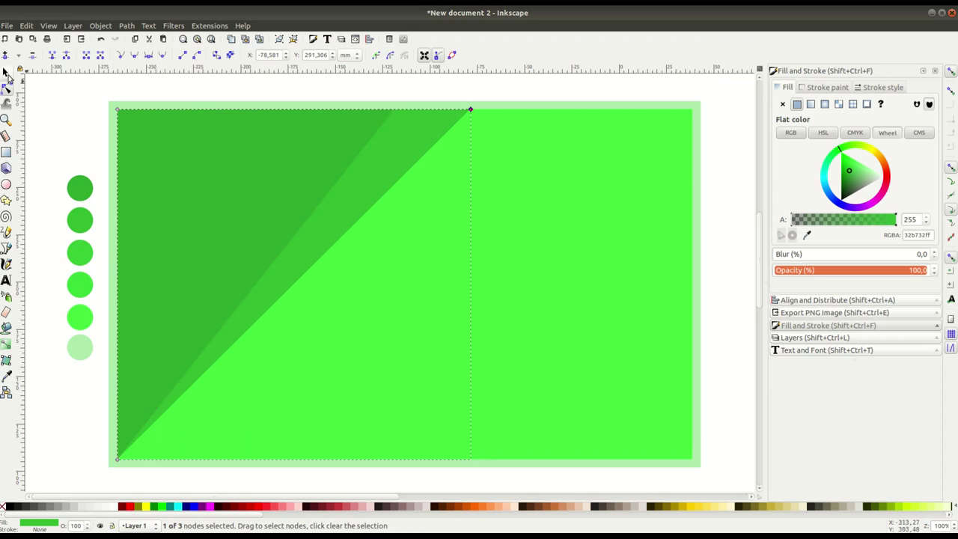
# Step: Add a lighter green triangle copy with its top corner stretched further right, lowered one step
pyautogui.click(6, 72)
pyautogui.rightClick(400, 148)
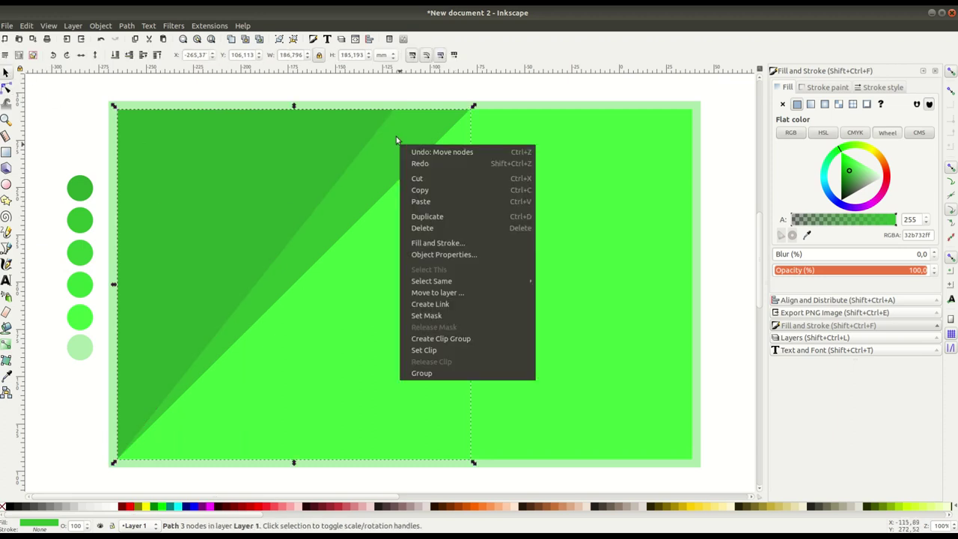
pyautogui.click(414, 121)
pyautogui.rightClick(414, 121)
pyautogui.click(439, 193)
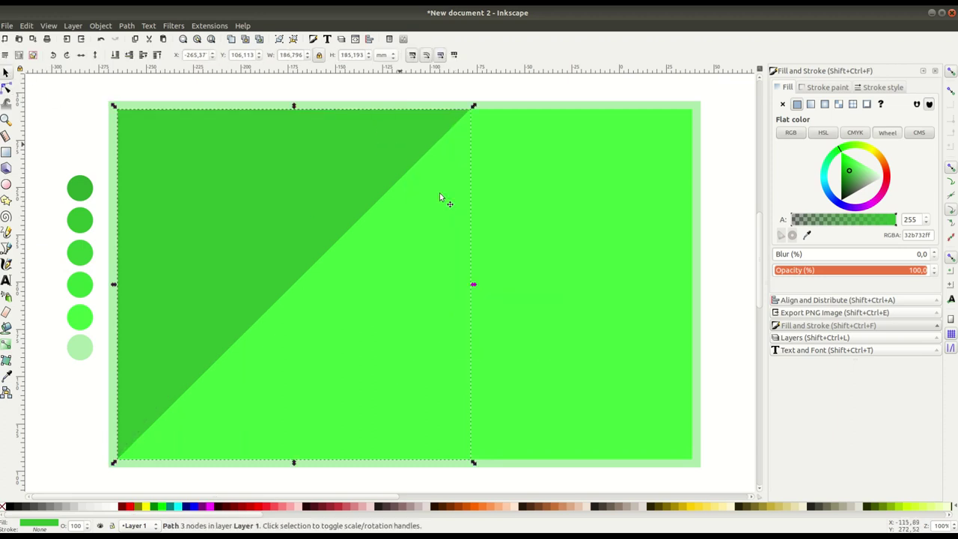
pyautogui.click(807, 235)
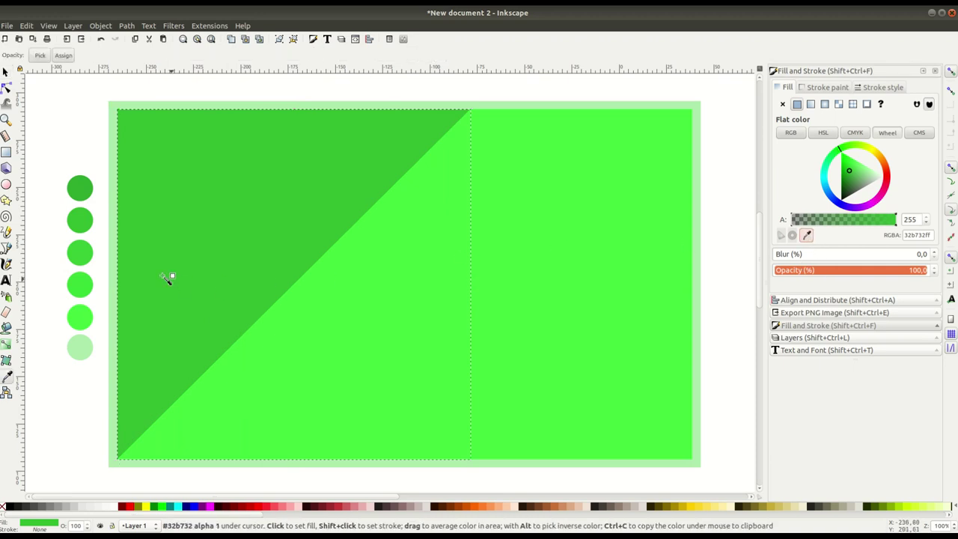
pyautogui.click(82, 259)
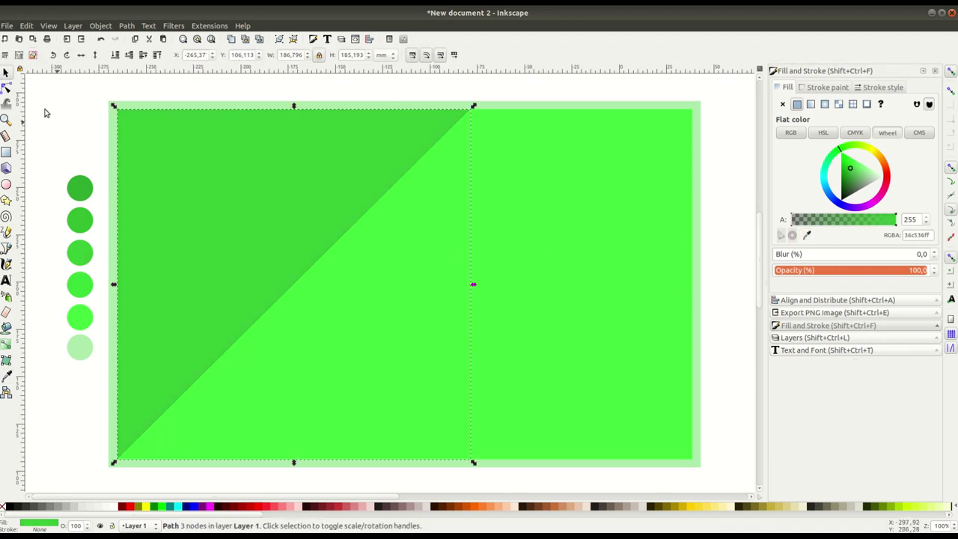
pyautogui.click(6, 73)
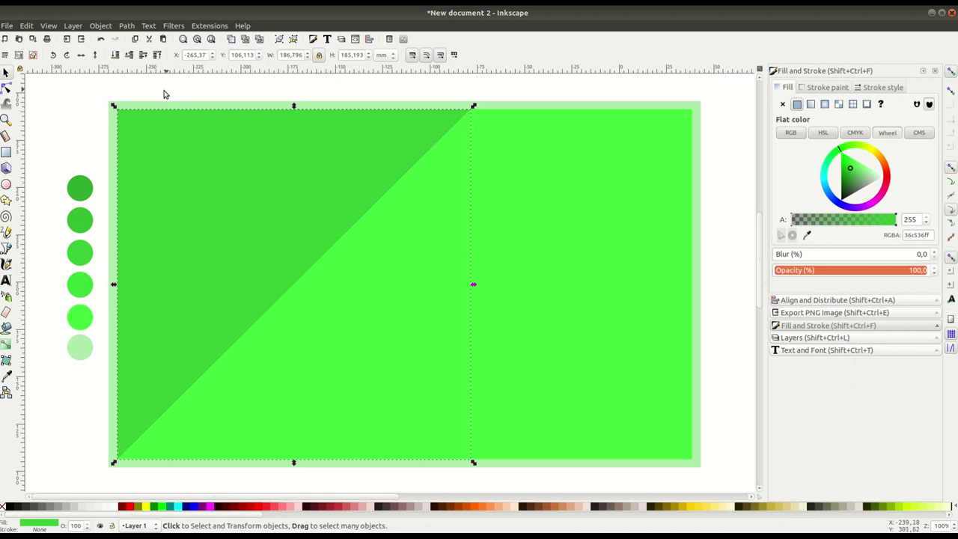
pyautogui.click(6, 88)
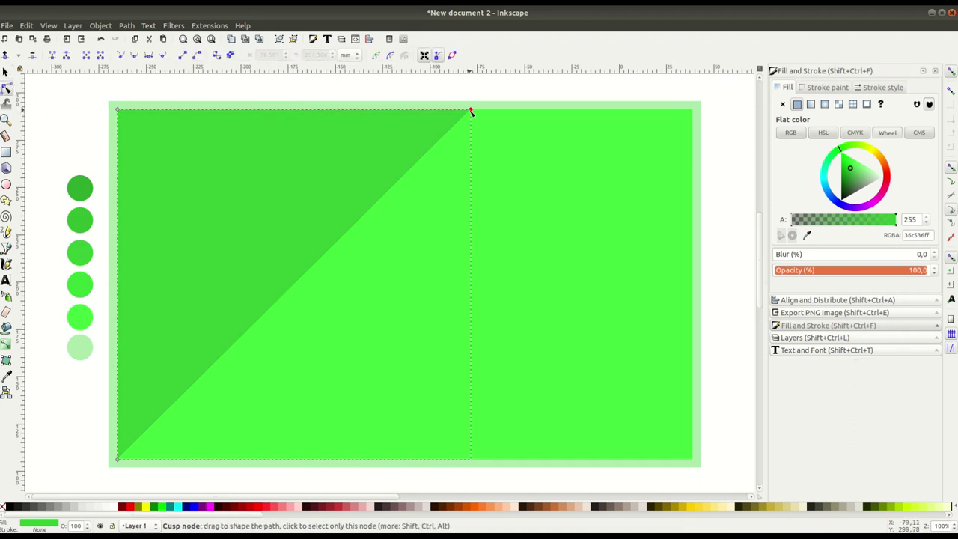
pyautogui.moveTo(470, 110); pyautogui.dragTo(546, 110)
pyautogui.click(6, 72)
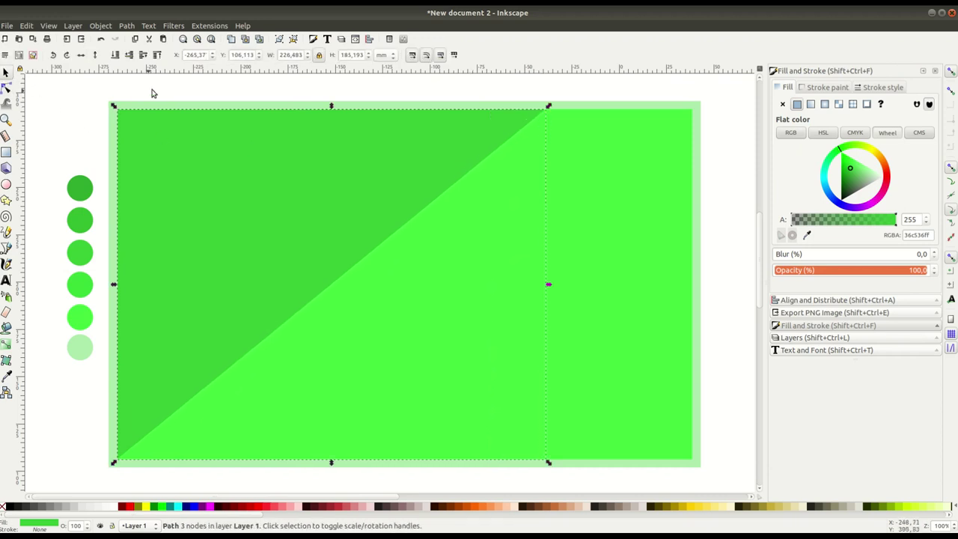
pyautogui.click(129, 55)
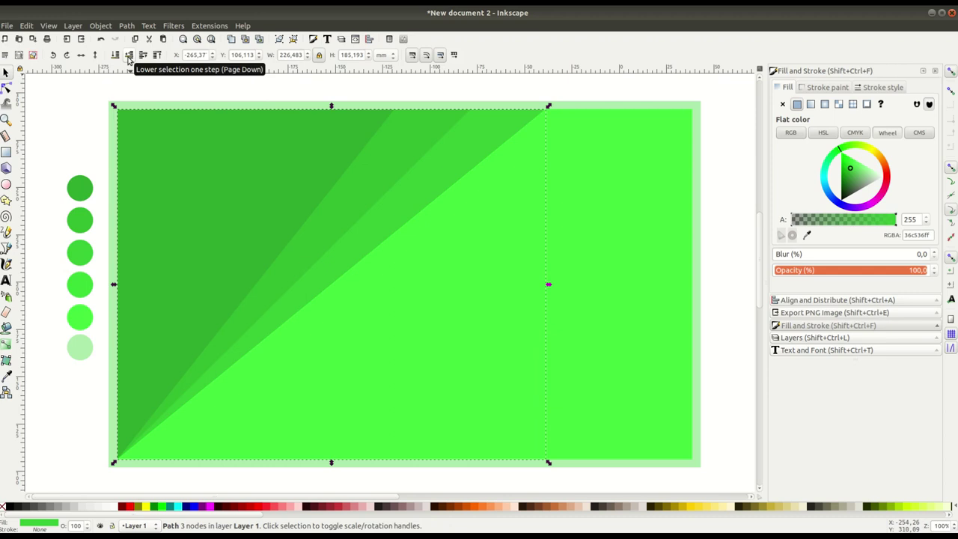
# Step: Add an even lighter green copy stretched to the banner's top-right corner, placed beneath the darker wedges
pyautogui.rightClick(466, 150)
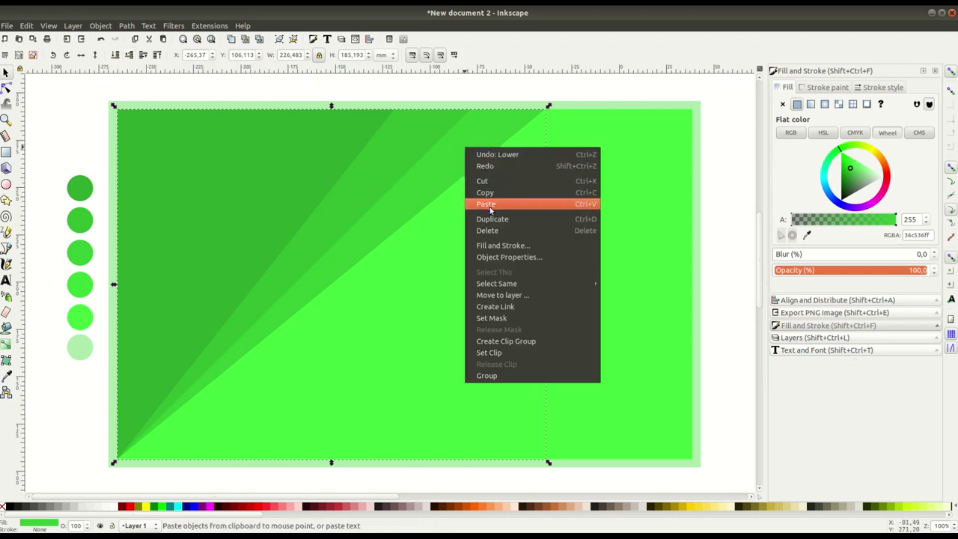
pyautogui.click(486, 216)
pyautogui.click(806, 235)
pyautogui.click(89, 292)
pyautogui.press('s')
pyautogui.press('n')
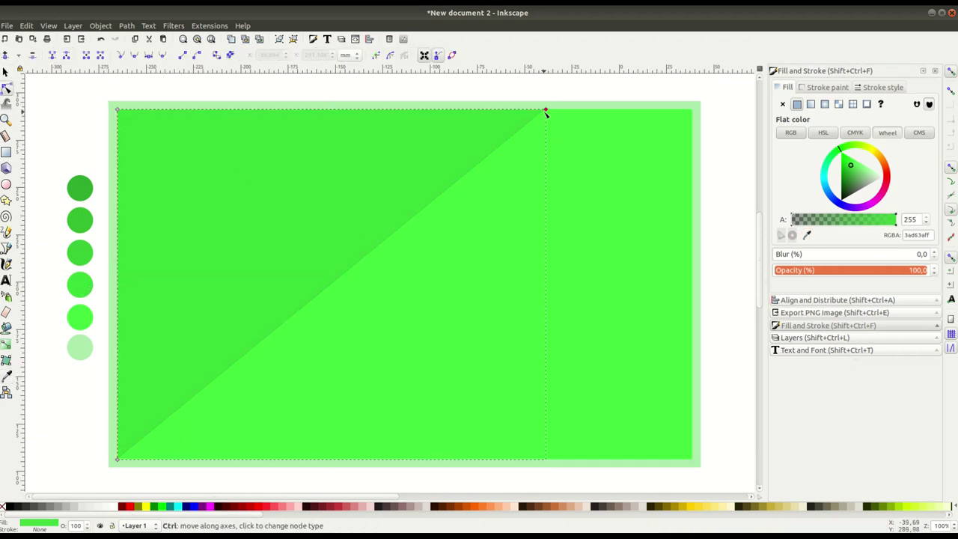
pyautogui.moveTo(559, 111); pyautogui.dragTo(692, 131)
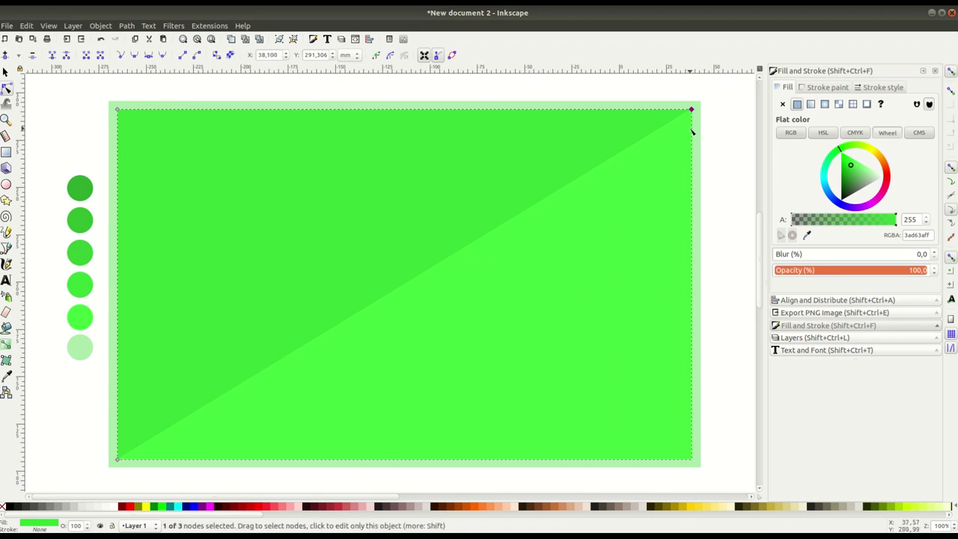
pyautogui.click(6, 72)
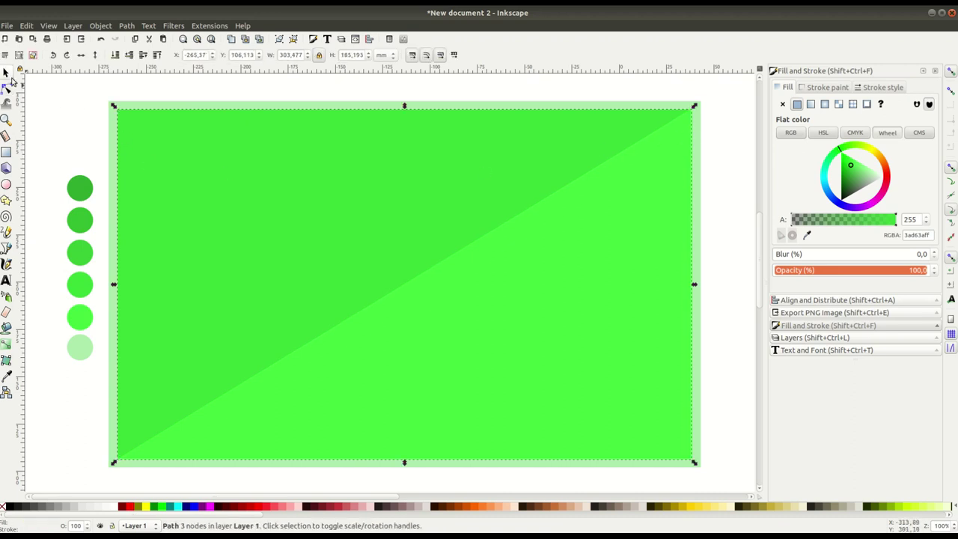
pyautogui.click(128, 57)
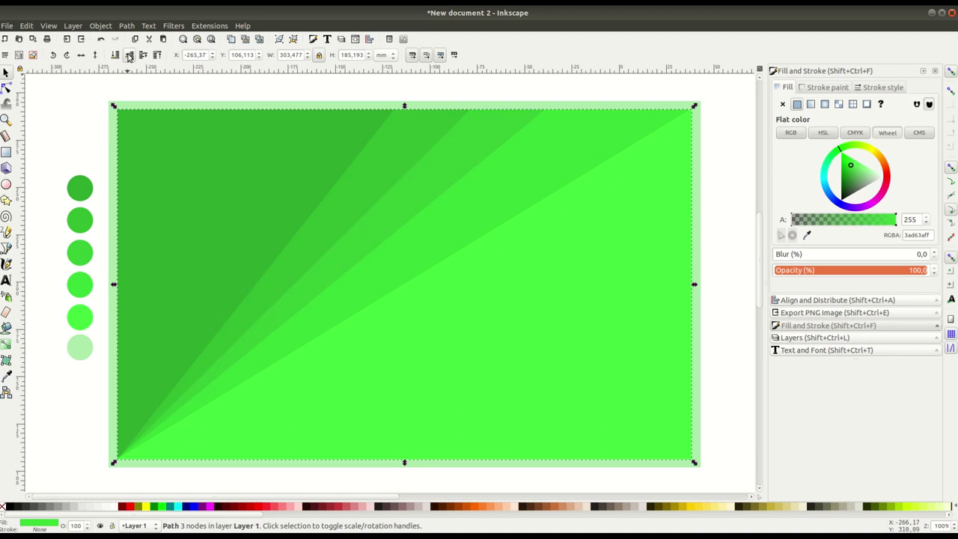
pyautogui.click(128, 56)
pyautogui.click(143, 56)
# Step: Readjust the mid-green triangle's top corner along the top edge
pyautogui.click(482, 139)
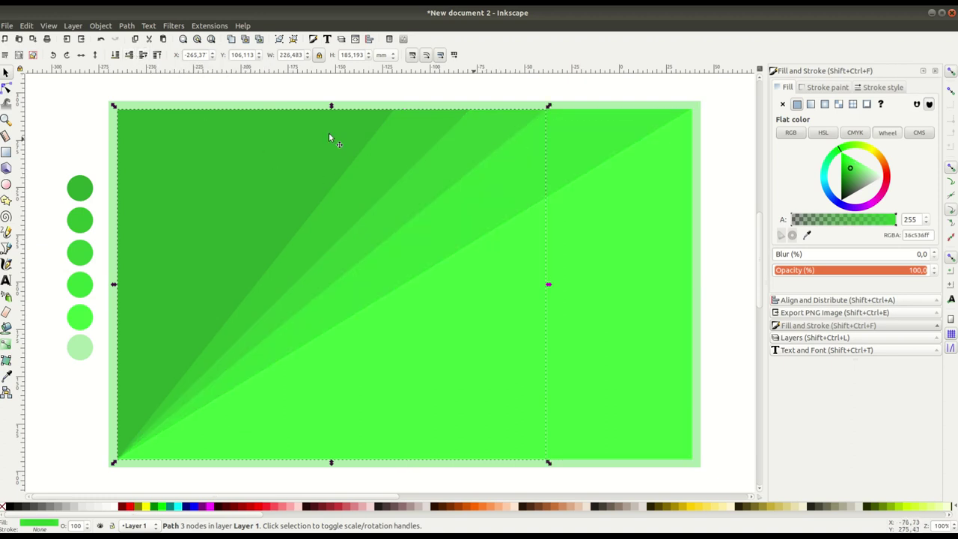
pyautogui.click(6, 88)
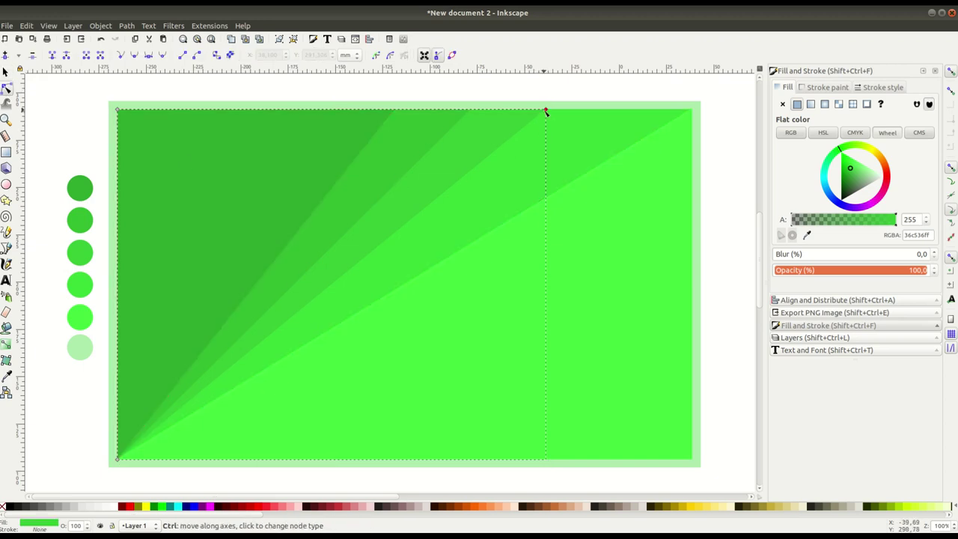
pyautogui.moveTo(553, 109); pyautogui.dragTo(573, 111)
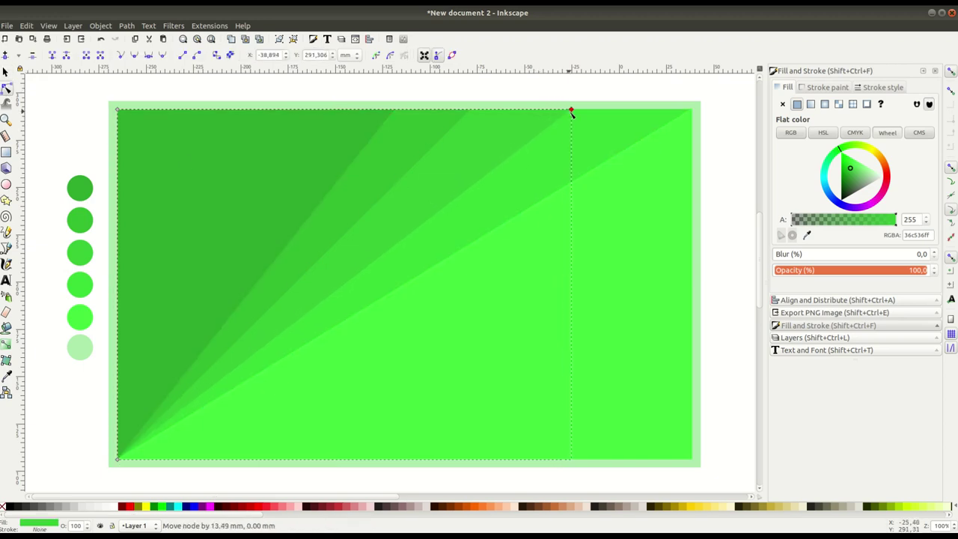
pyautogui.moveTo(572, 111)
pyautogui.mouseDown()
pyautogui.moveTo(470, 111)
pyautogui.moveTo(499, 111)
pyautogui.mouseUp()
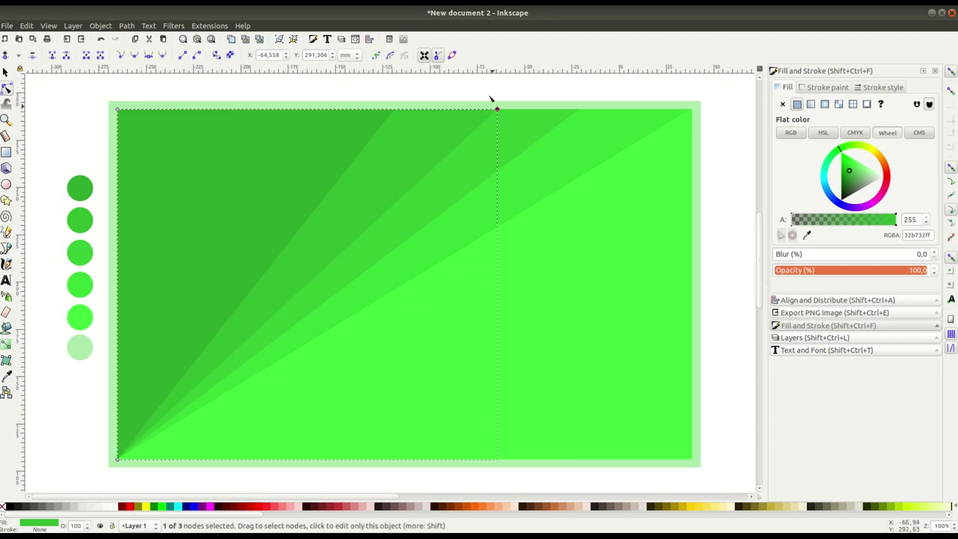
pyautogui.click(496, 86)
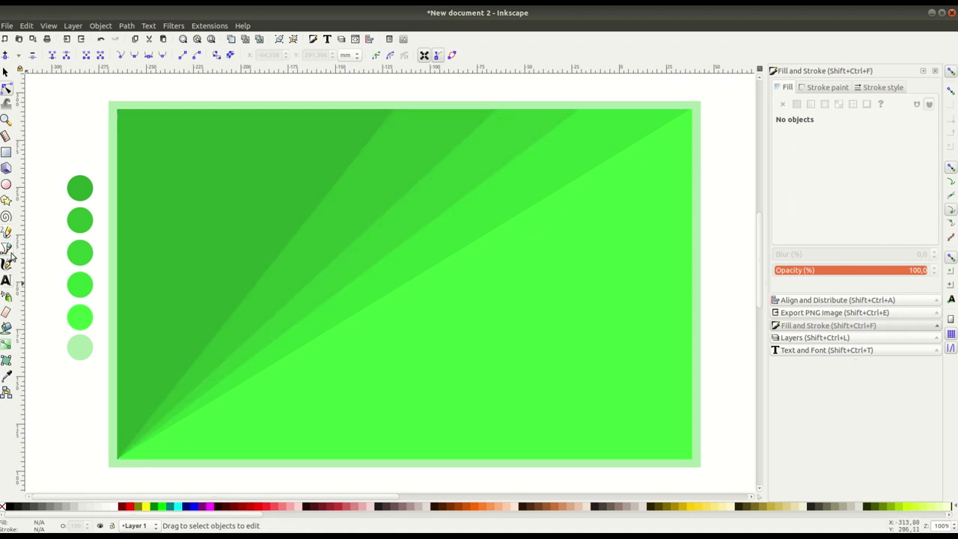
# Step: Type the Cyrillic title 'ПАСАЖИРСЬКІ ПЕРЕВЕЗЕННЯ' near the banner's top-left
pyautogui.click(7, 279)
pyautogui.click(158, 154)
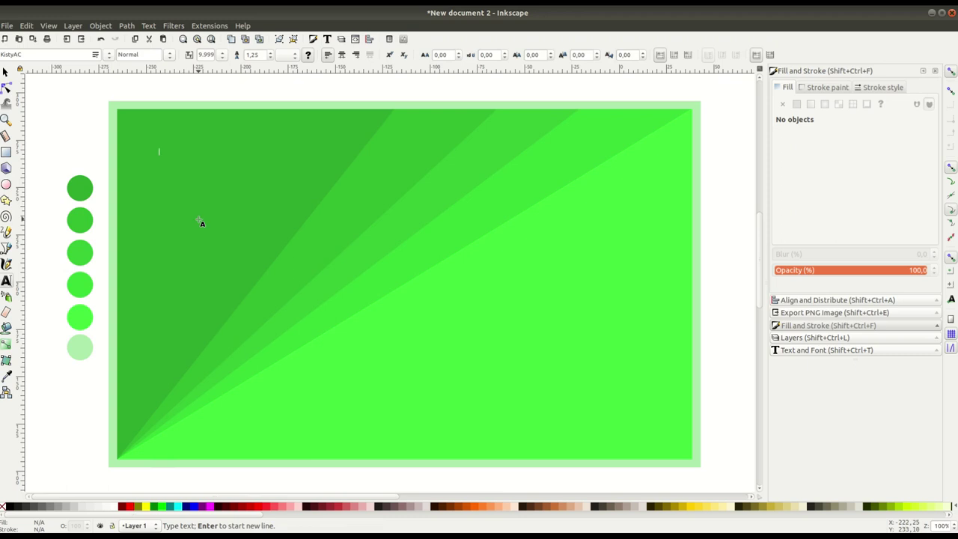
pyautogui.press('super+space')
pyautogui.press('super+space')
pyautogui.write('testeingtest')
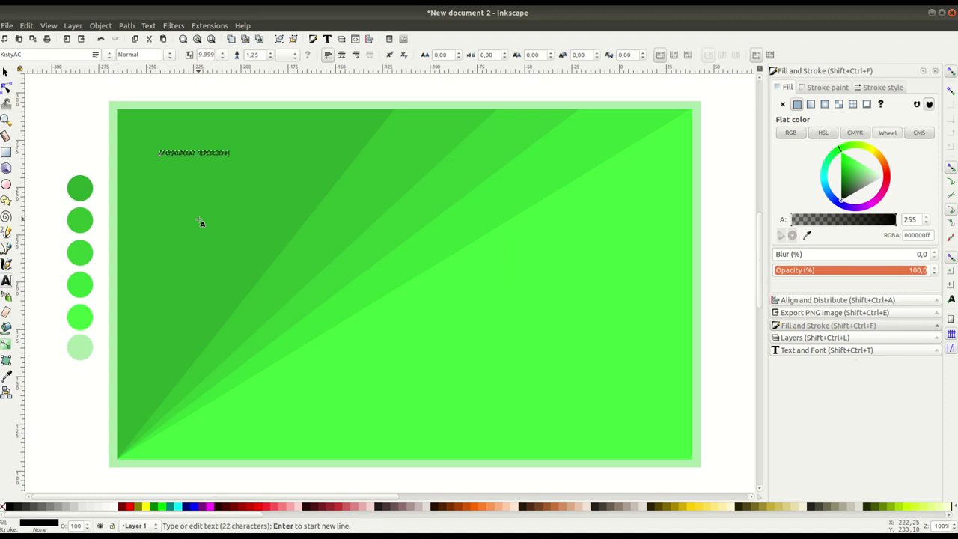
pyautogui.click(194, 154)
pyautogui.press('super+space')
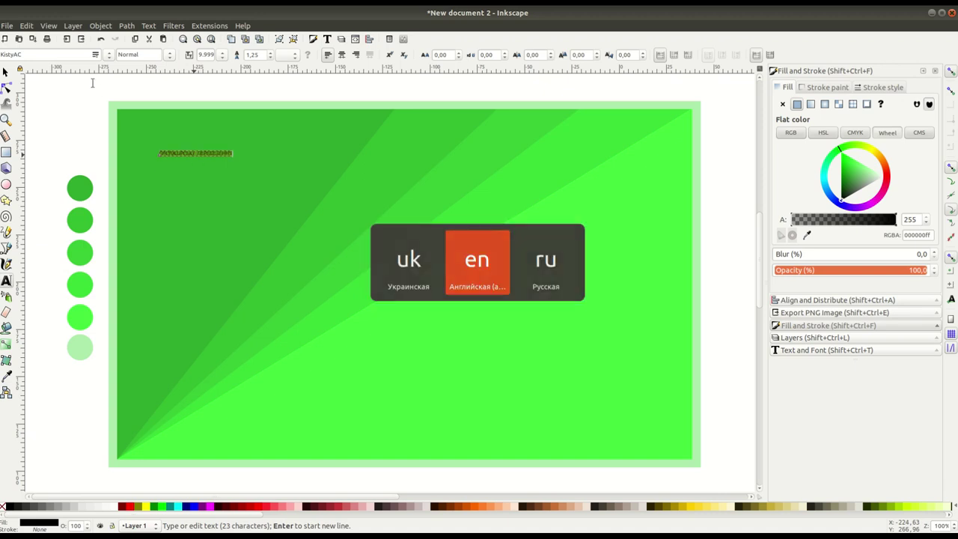
# Step: Set the title in Impact, scale it up and move it near the banner's top
pyautogui.click(38, 54)
pyautogui.write('I')
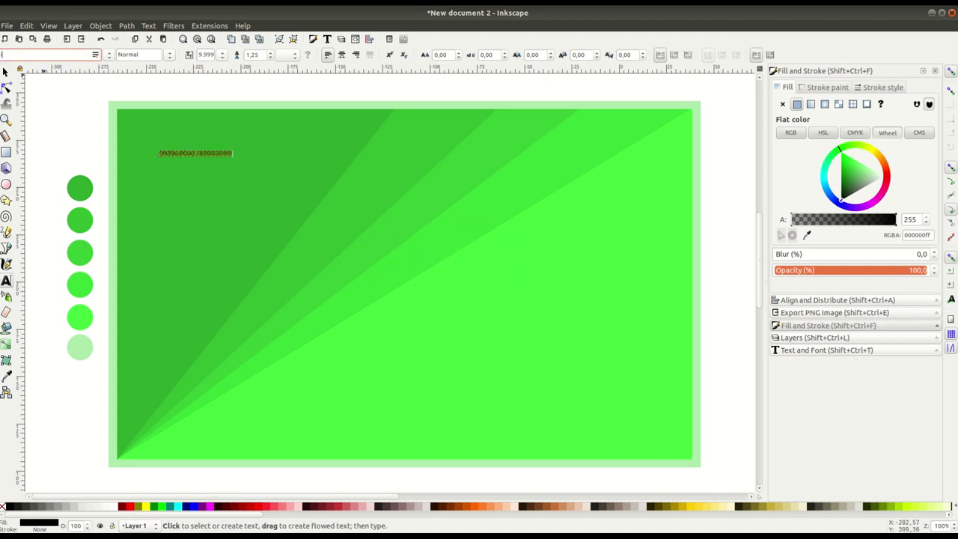
pyautogui.write('mp')
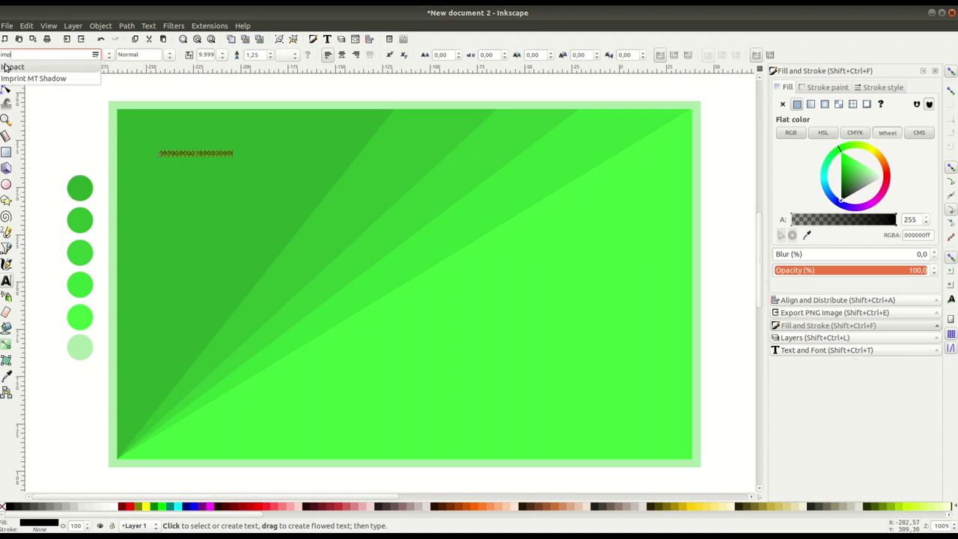
pyautogui.click(9, 68)
pyautogui.click(5, 71)
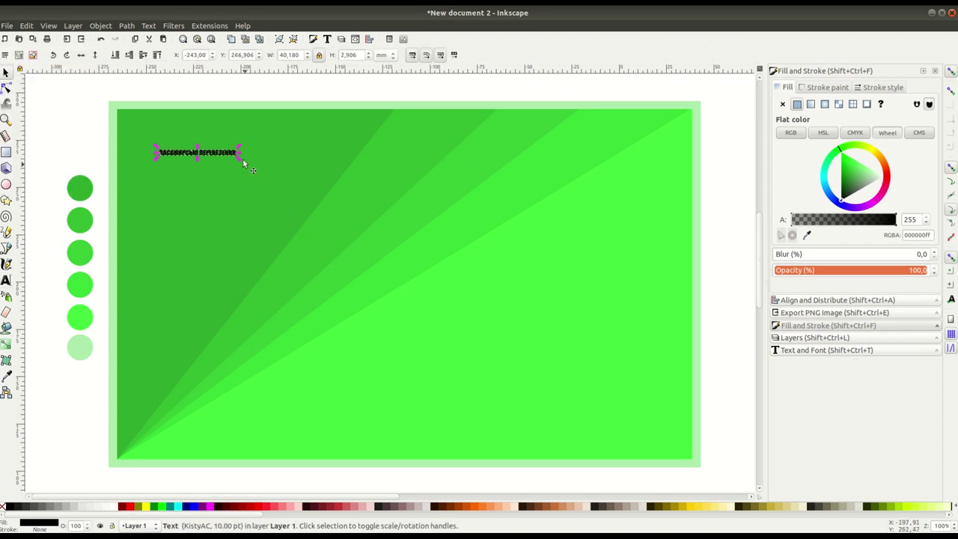
pyautogui.moveTo(239, 158); pyautogui.dragTo(671, 323)
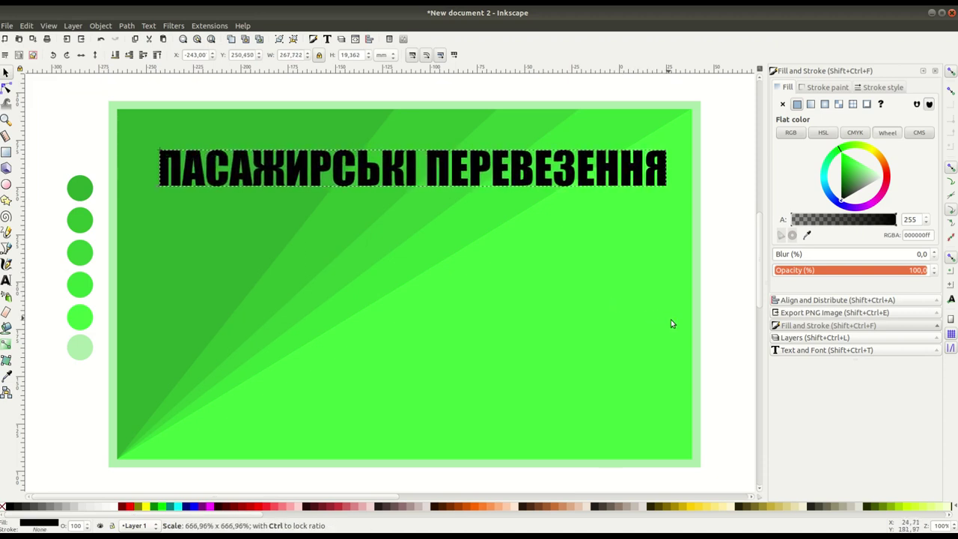
pyautogui.moveTo(155, 190); pyautogui.dragTo(138, 195)
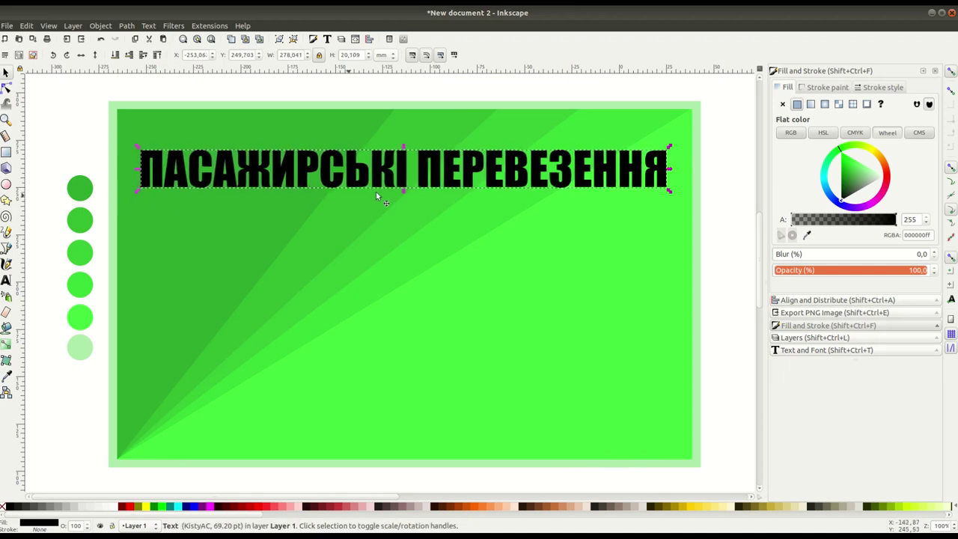
pyautogui.moveTo(425, 177); pyautogui.dragTo(432, 164)
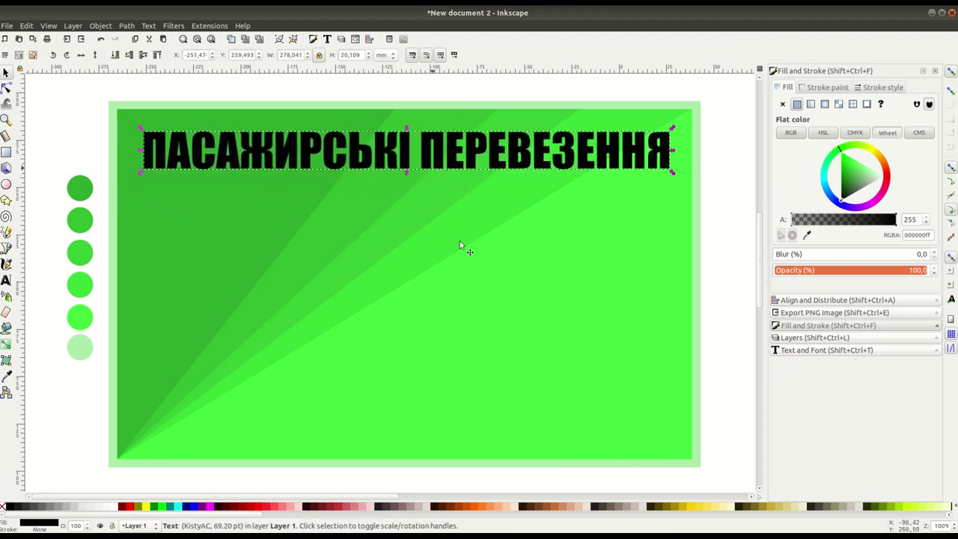
# Step: Colour the title golden yellow ffd42a and select it together with the green background
pyautogui.click(704, 511)
pyautogui.click(699, 509)
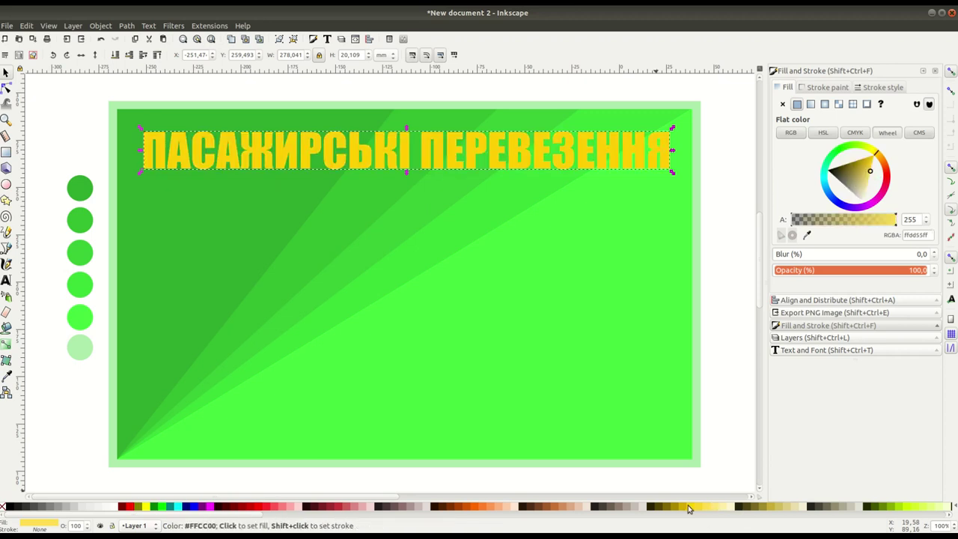
pyautogui.click(699, 509)
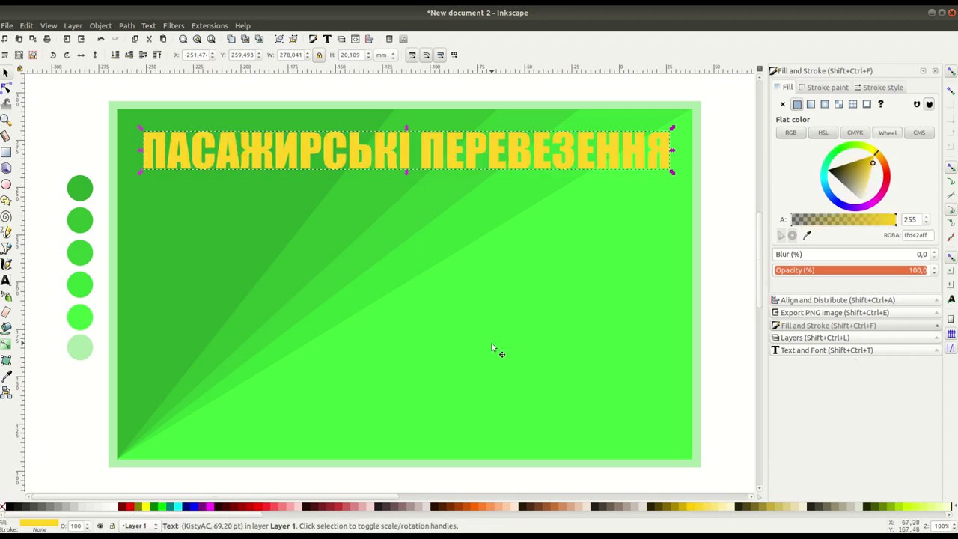
pyautogui.click(513, 92)
pyautogui.click(428, 154)
pyautogui.keyDown('shift'); pyautogui.click(452, 358); pyautogui.keyUp('shift')
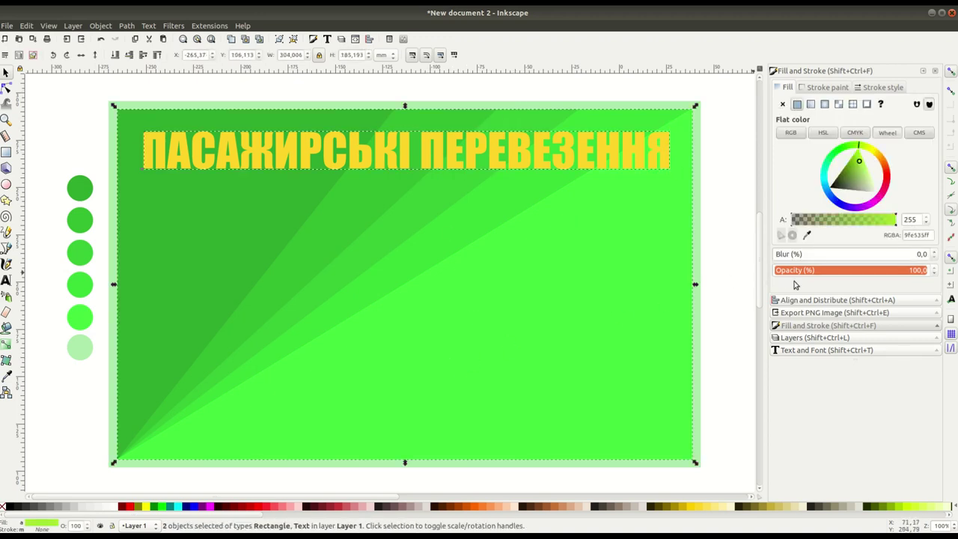
# Step: Centre the title horizontally on the green background
pyautogui.click(820, 300)
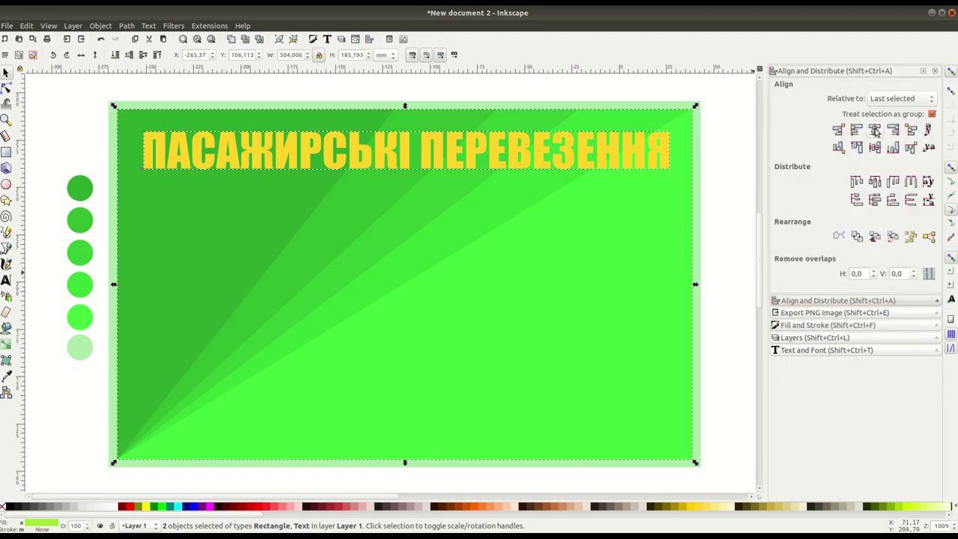
pyautogui.click(875, 130)
pyautogui.click(737, 217)
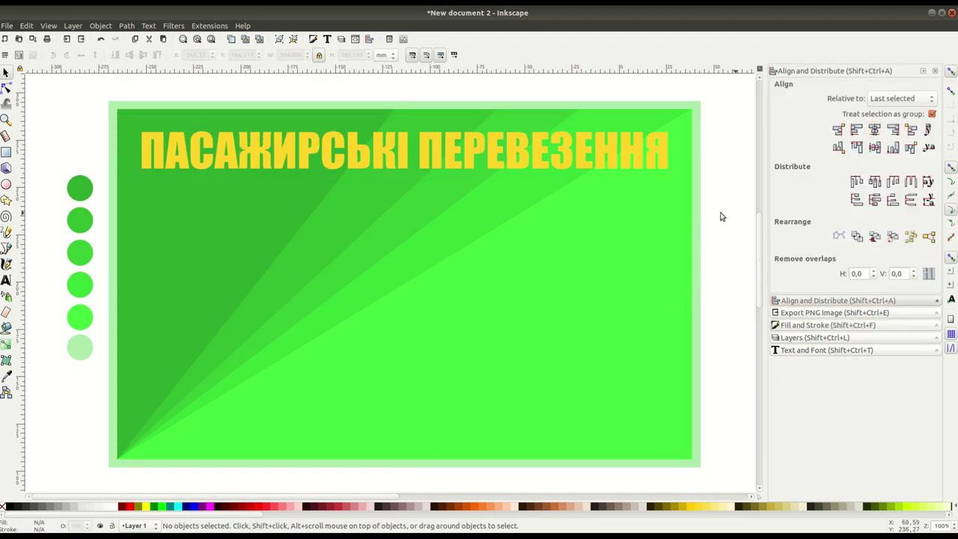
pyautogui.click(435, 146)
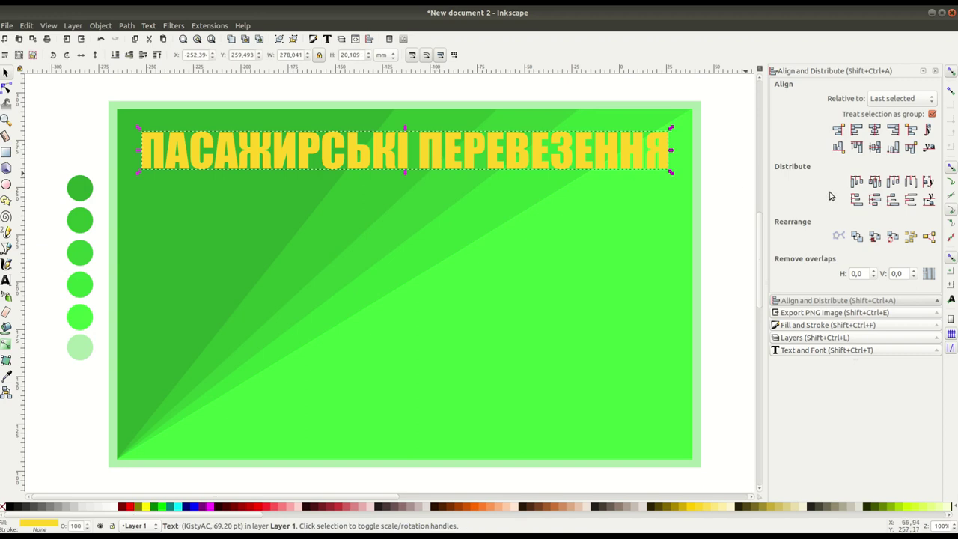
# Step: Give the title a white outline 0.4 mm wide
pyautogui.click(828, 325)
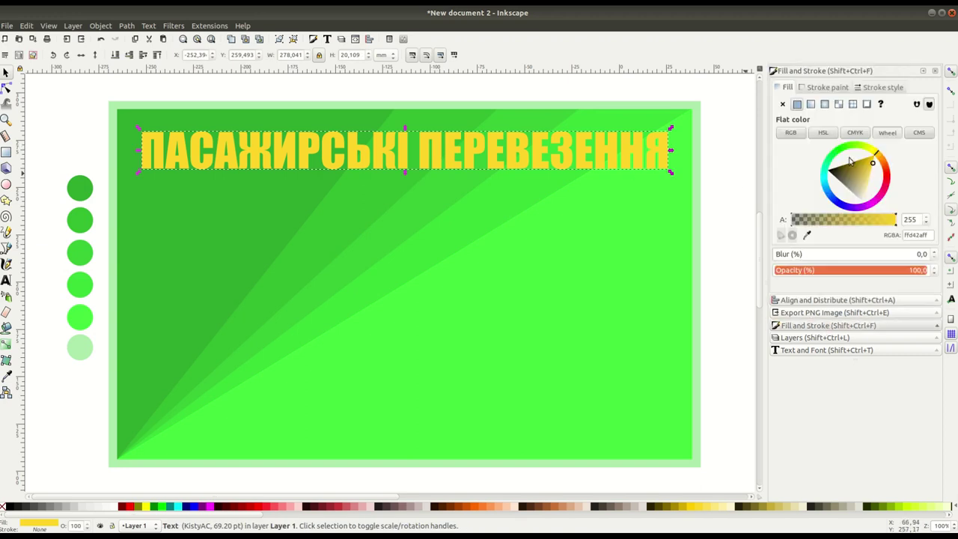
pyautogui.click(827, 88)
pyautogui.click(797, 104)
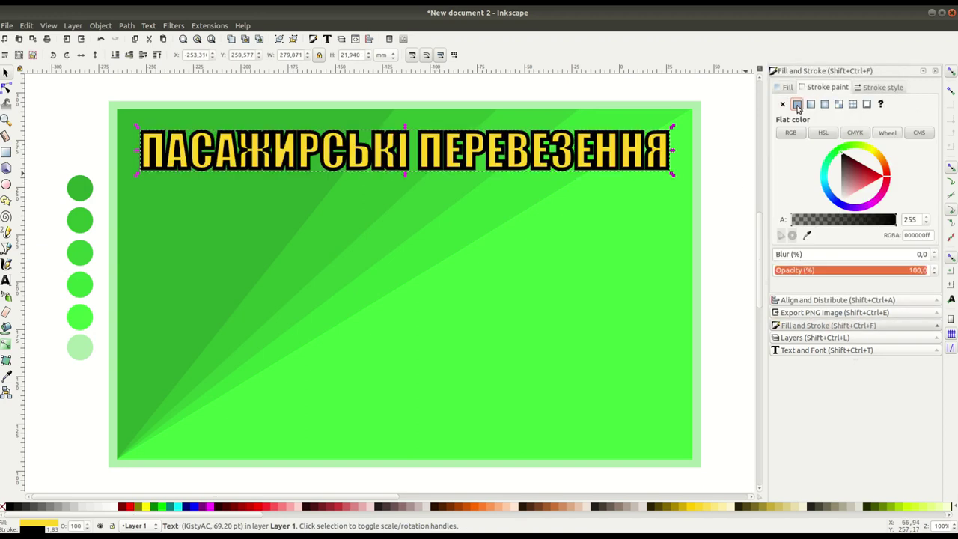
pyautogui.keyDown('shift'); pyautogui.click(114, 509); pyautogui.keyUp('shift')
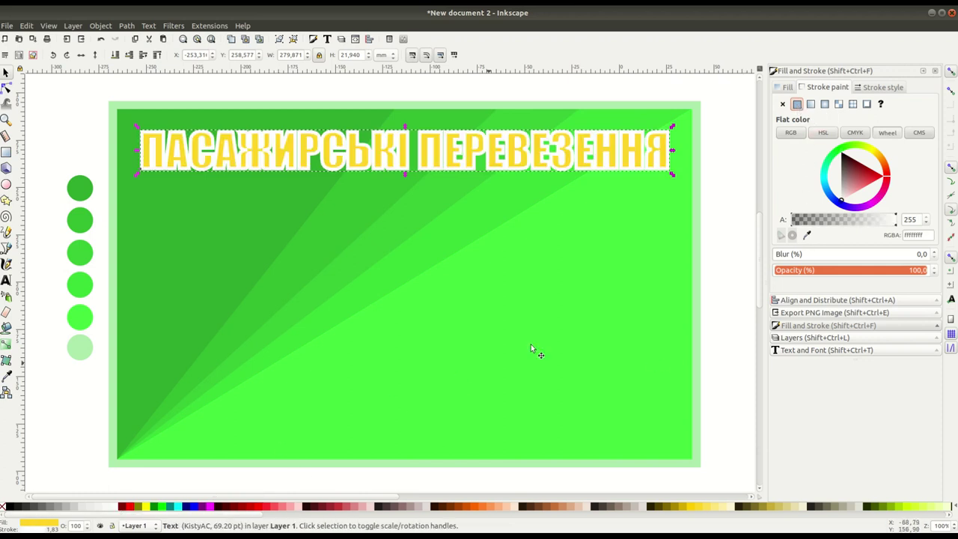
pyautogui.click(874, 90)
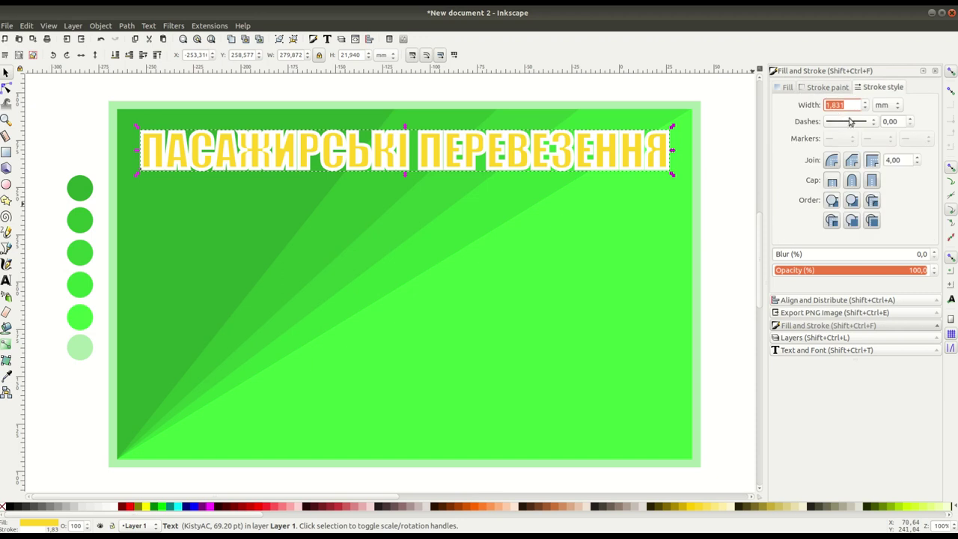
pyautogui.write('0,831')
pyautogui.click(829, 106)
pyautogui.moveTo(831, 105); pyautogui.dragTo(858, 105)
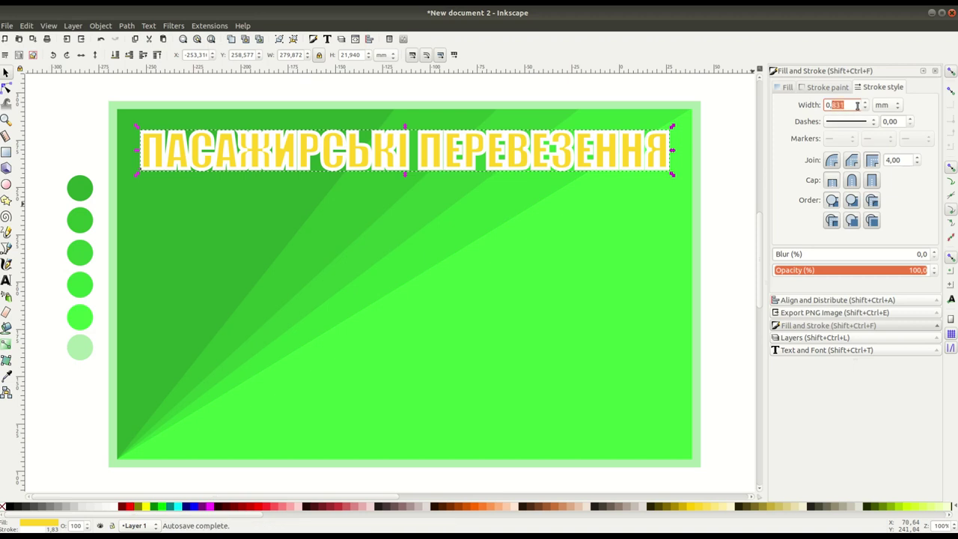
pyautogui.write('2')
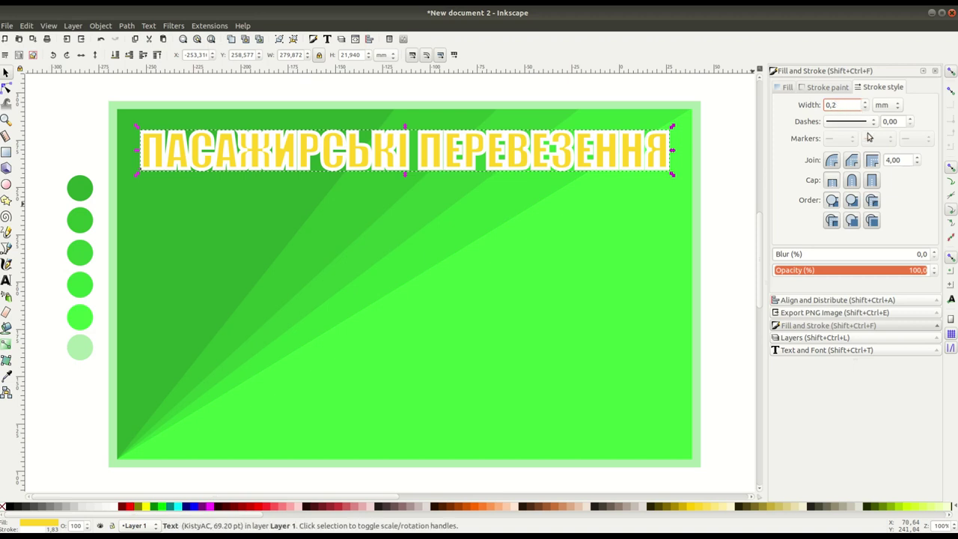
pyautogui.press('Return')
pyautogui.click(865, 104)
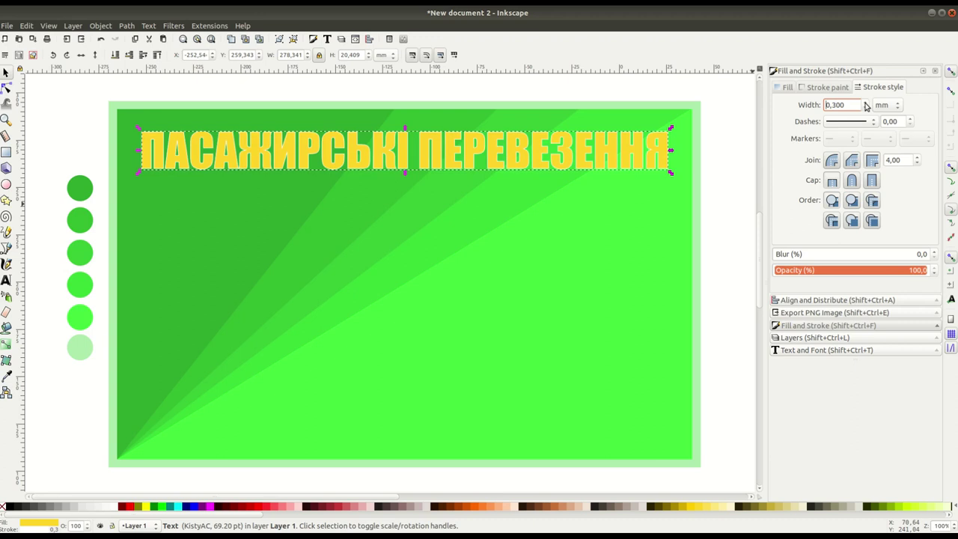
pyautogui.click(865, 103)
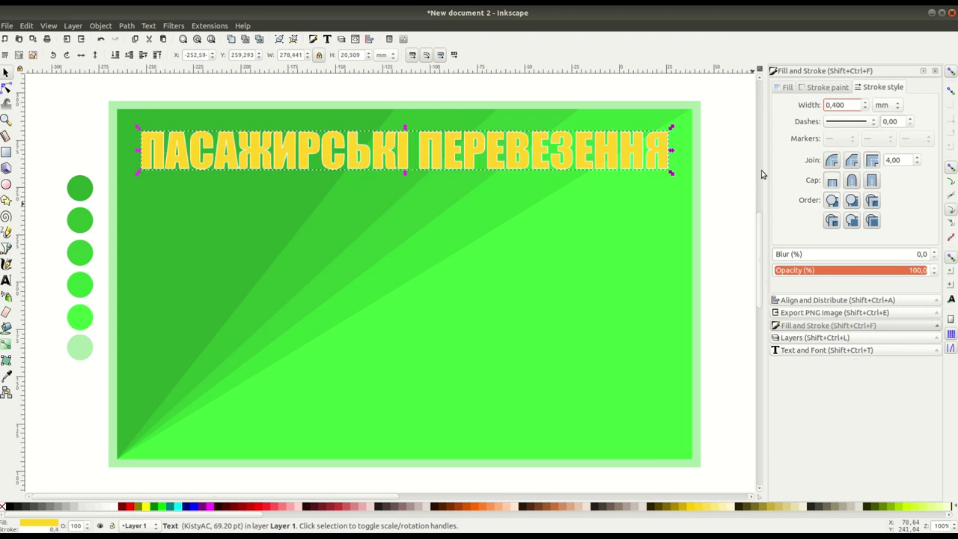
pyautogui.click(737, 184)
# Step: Duplicate the title as an all-black copy blurred at 2 and lowered beneath it
pyautogui.click(440, 155)
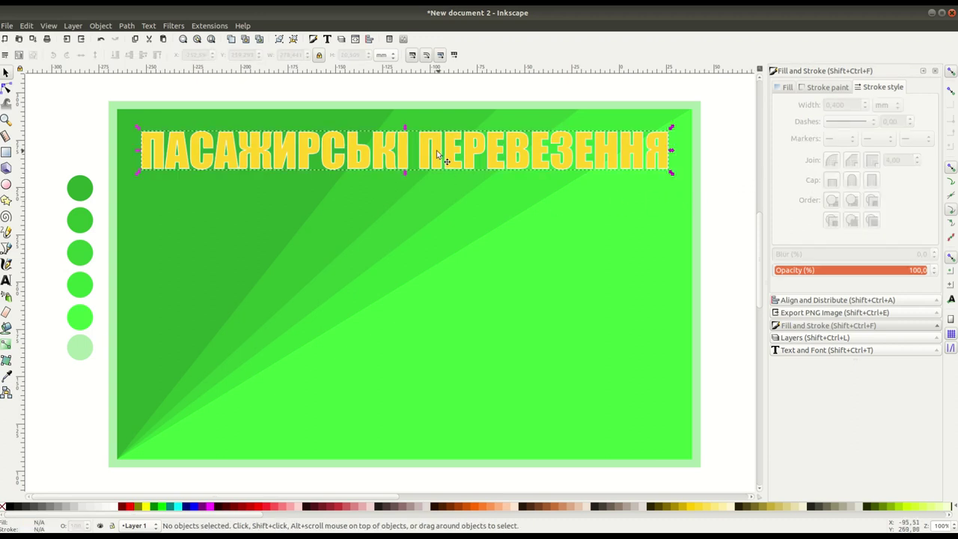
pyautogui.rightClick(438, 152)
pyautogui.click(467, 223)
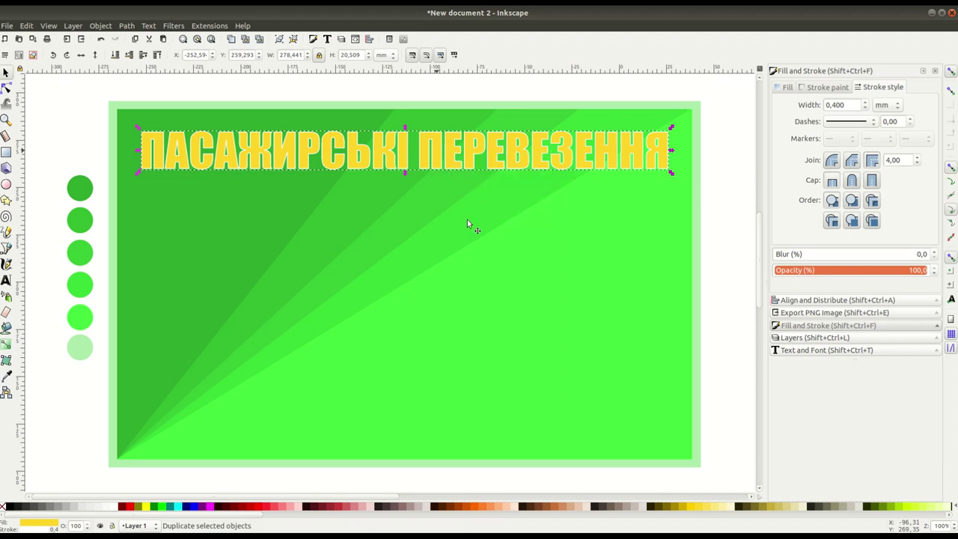
pyautogui.click(11, 509)
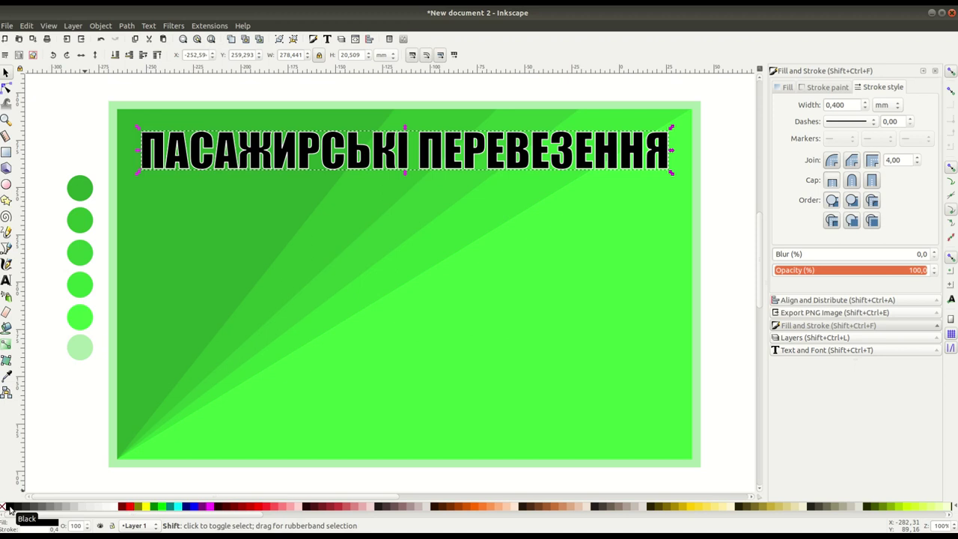
pyautogui.keyDown('shift'); pyautogui.click(9, 509); pyautogui.keyUp('shift')
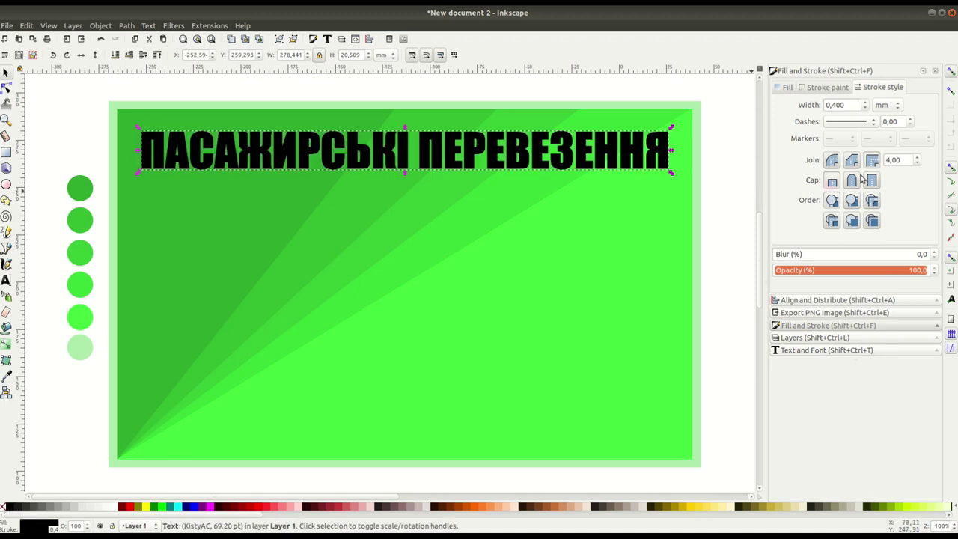
pyautogui.click(935, 254)
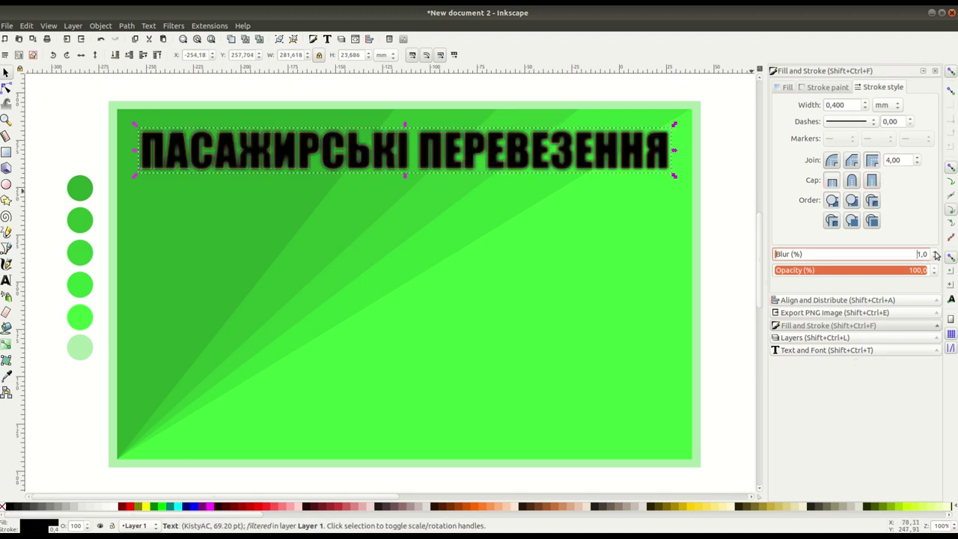
pyautogui.click(935, 255)
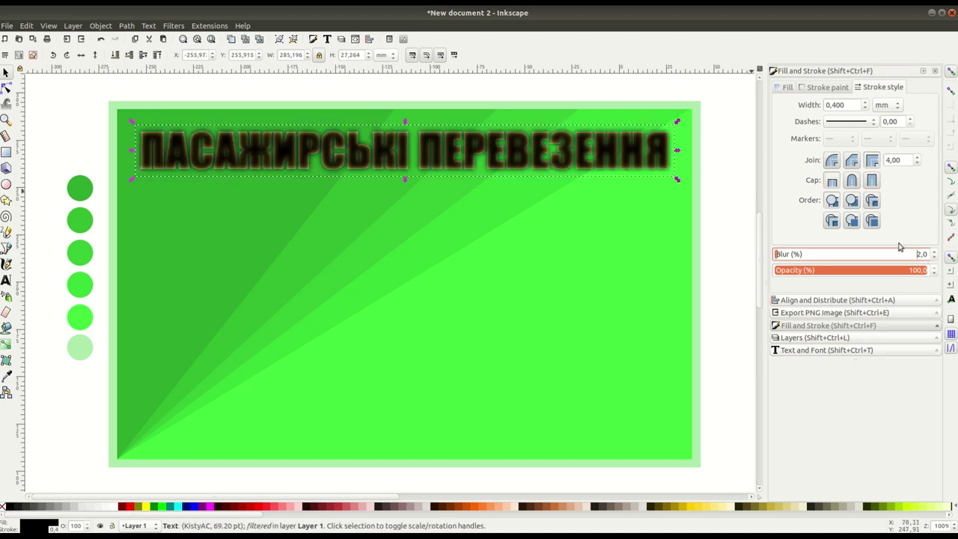
pyautogui.click(129, 56)
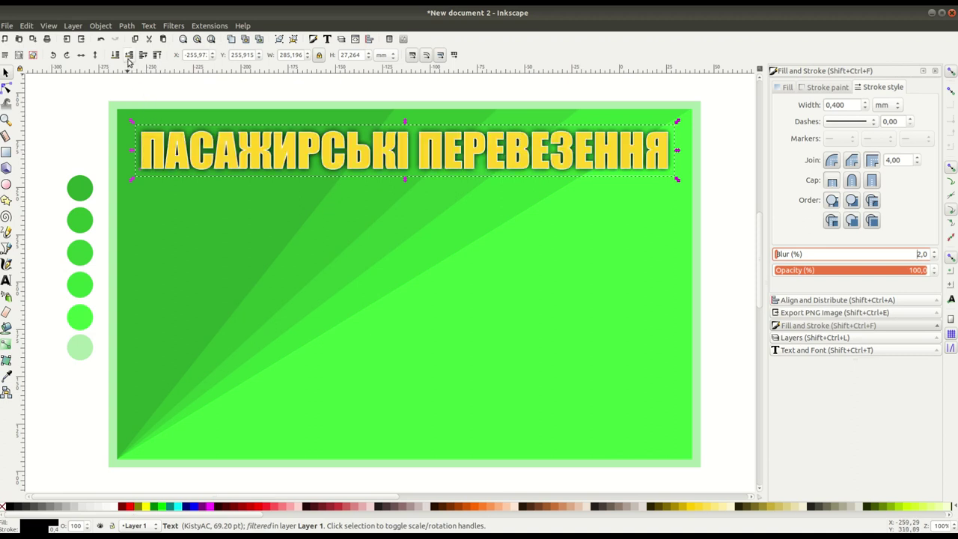
pyautogui.click(715, 232)
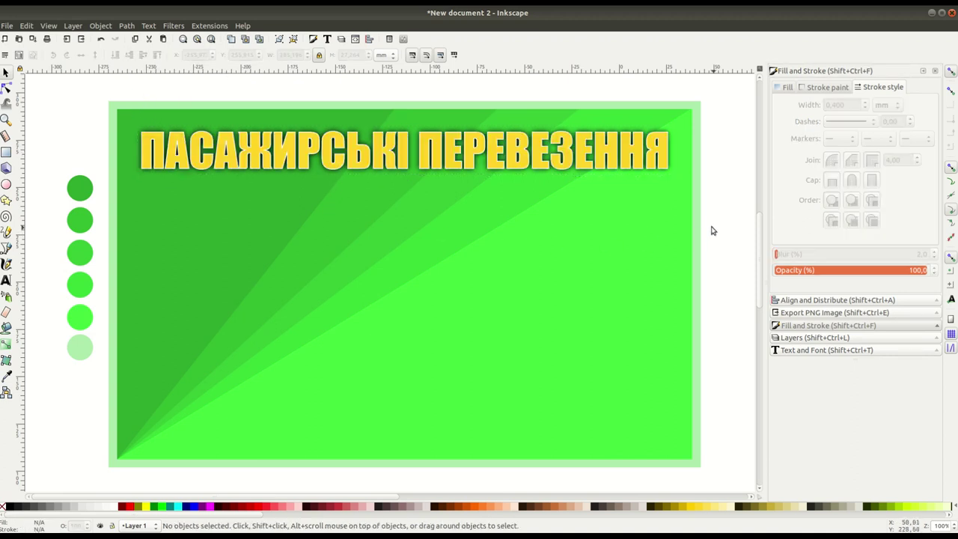
# Step: Remove the outline from the yellow title on top
pyautogui.click(521, 164)
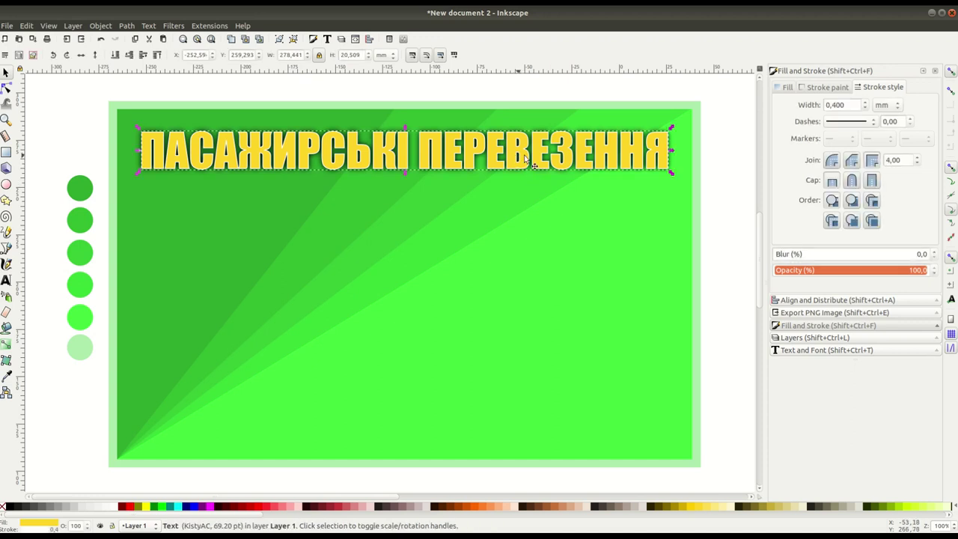
pyautogui.click(823, 88)
pyautogui.click(782, 104)
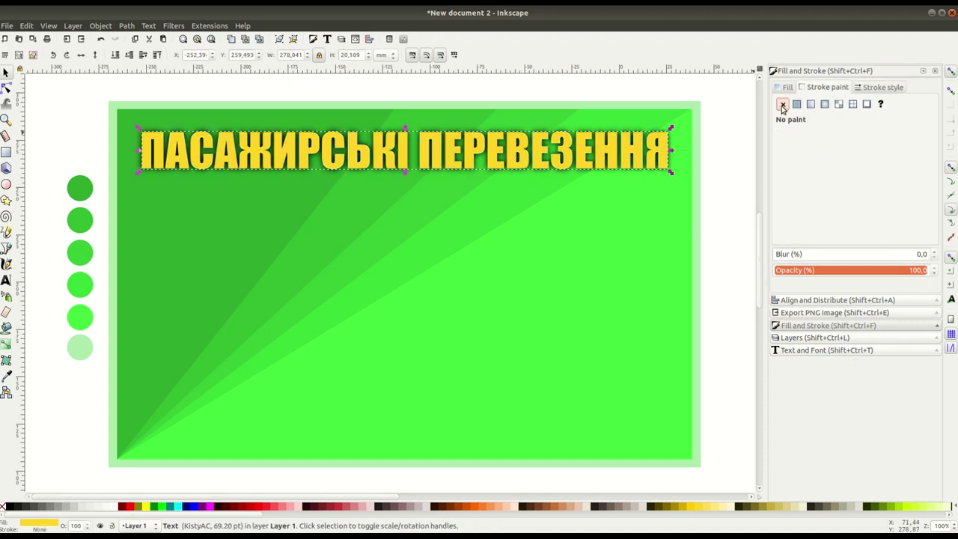
pyautogui.click(738, 180)
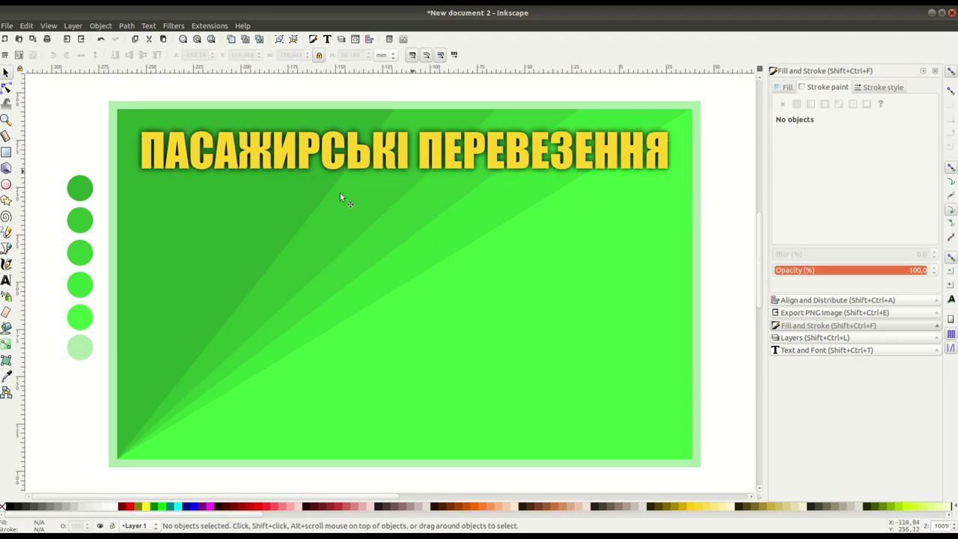
# Step: Group the yellow title and black shadow, then nudge the group slightly lower
pyautogui.moveTo(101, 88); pyautogui.dragTo(706, 197)
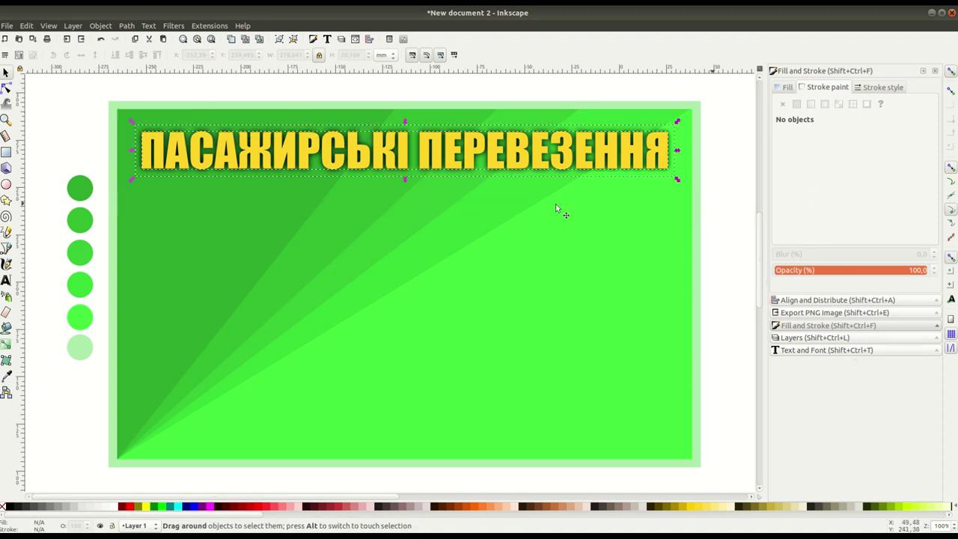
pyautogui.moveTo(468, 164); pyautogui.dragTo(475, 166)
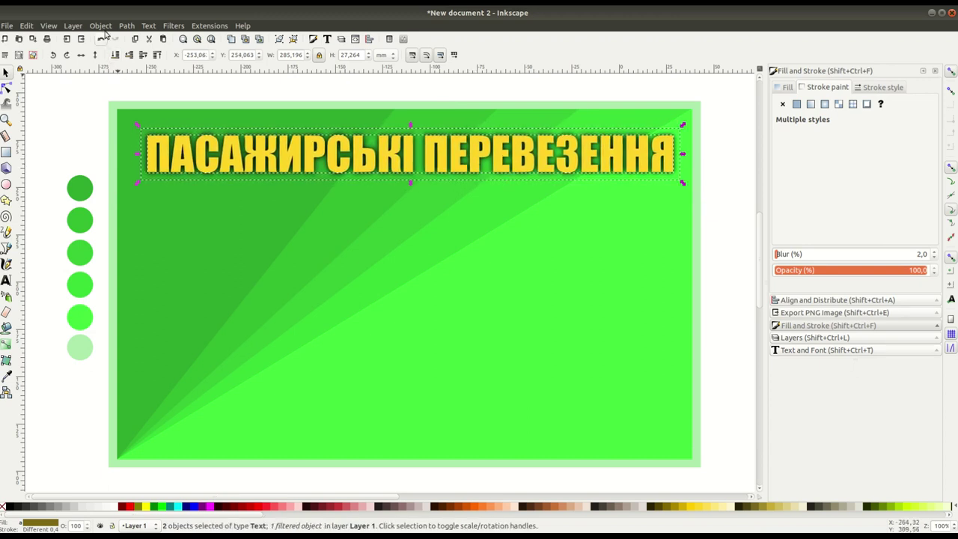
pyautogui.click(100, 25)
pyautogui.click(108, 103)
pyautogui.moveTo(390, 161); pyautogui.dragTo(389, 168)
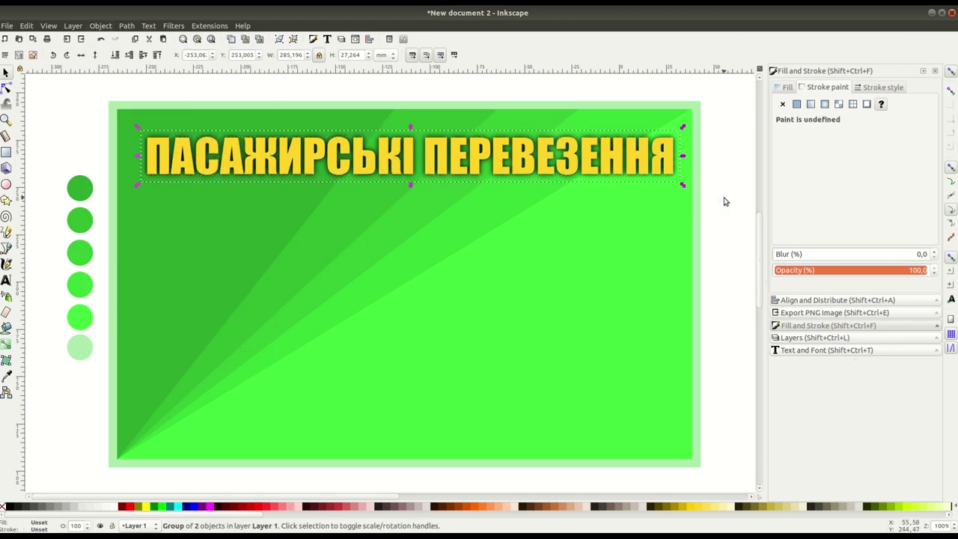
pyautogui.click(811, 300)
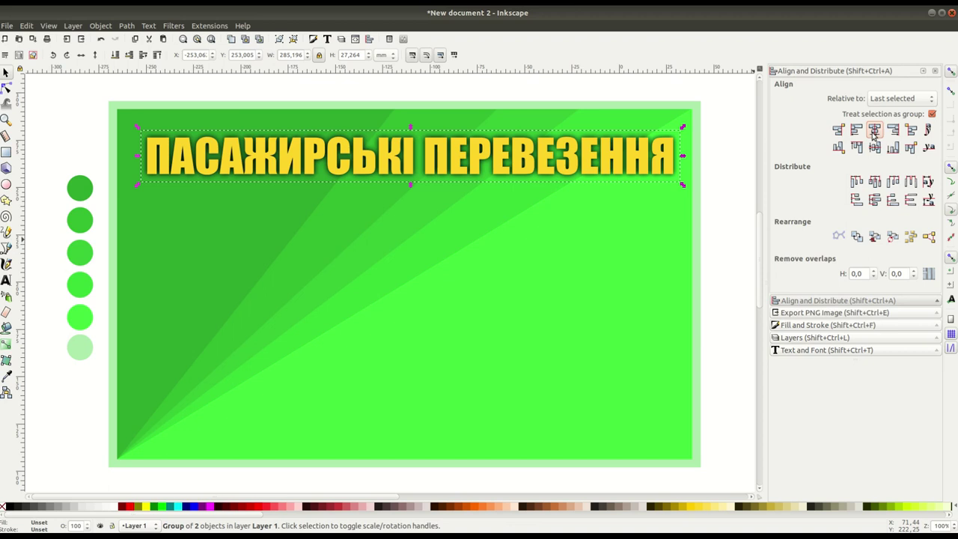
pyautogui.click(722, 258)
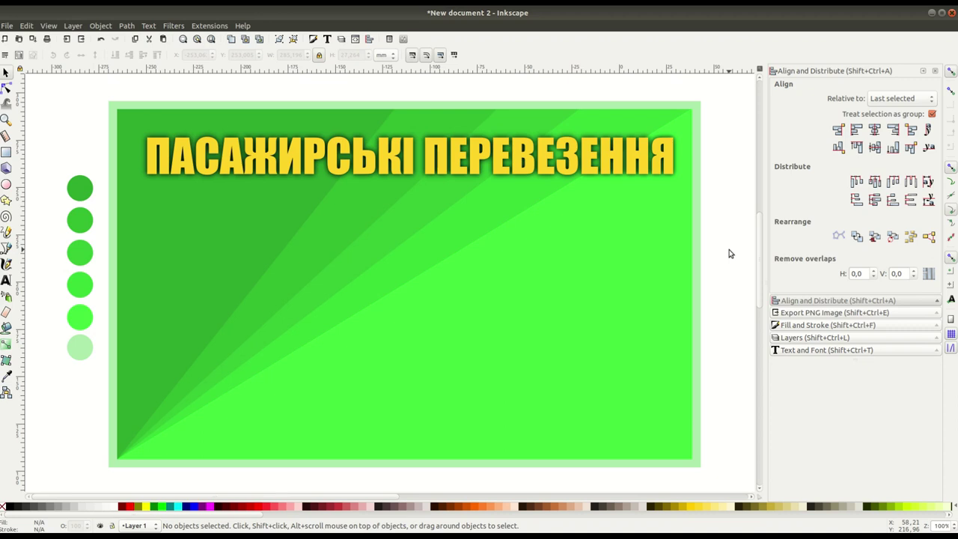
# Step: Start a text line below the title and type Ukrainian subtitle text 'ПАСКЛЬЩА'
pyautogui.click(6, 280)
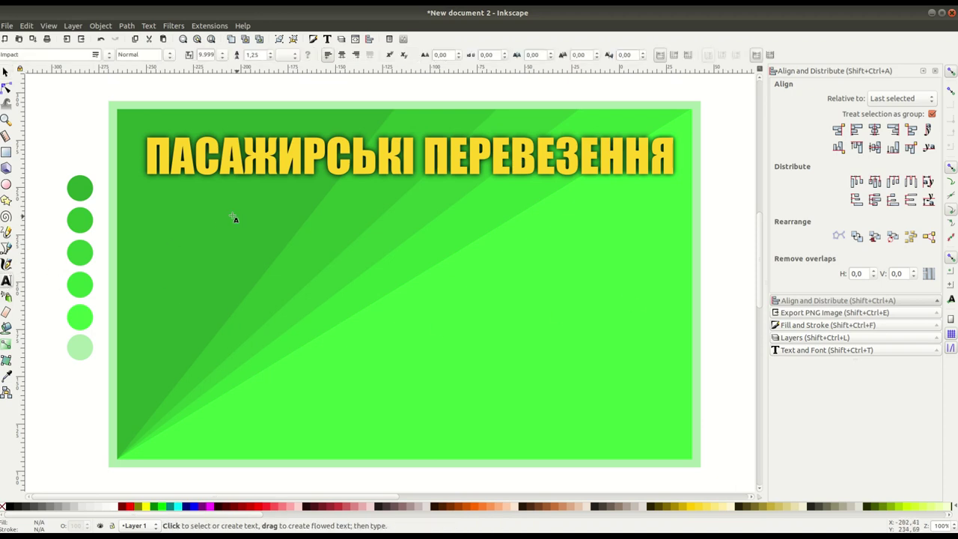
pyautogui.click(199, 220)
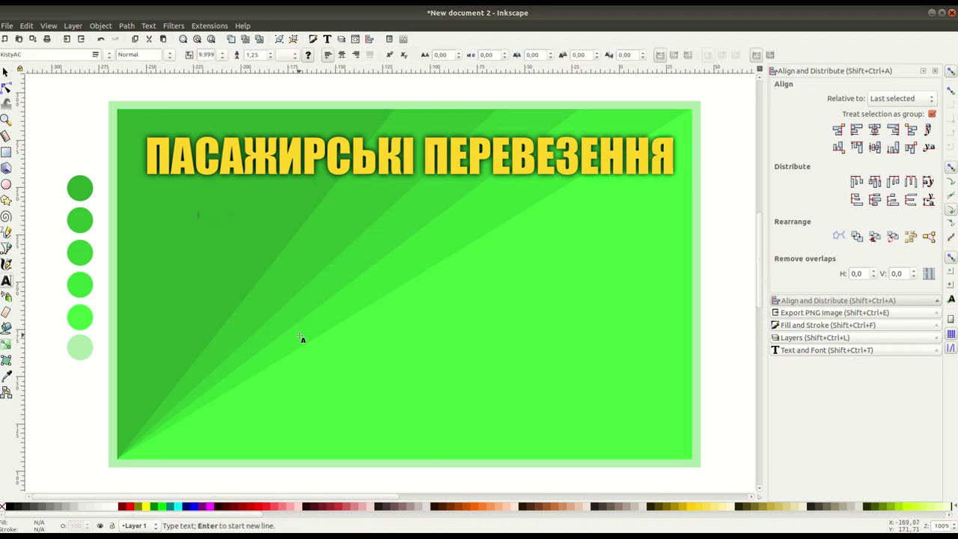
pyautogui.press('super+space')
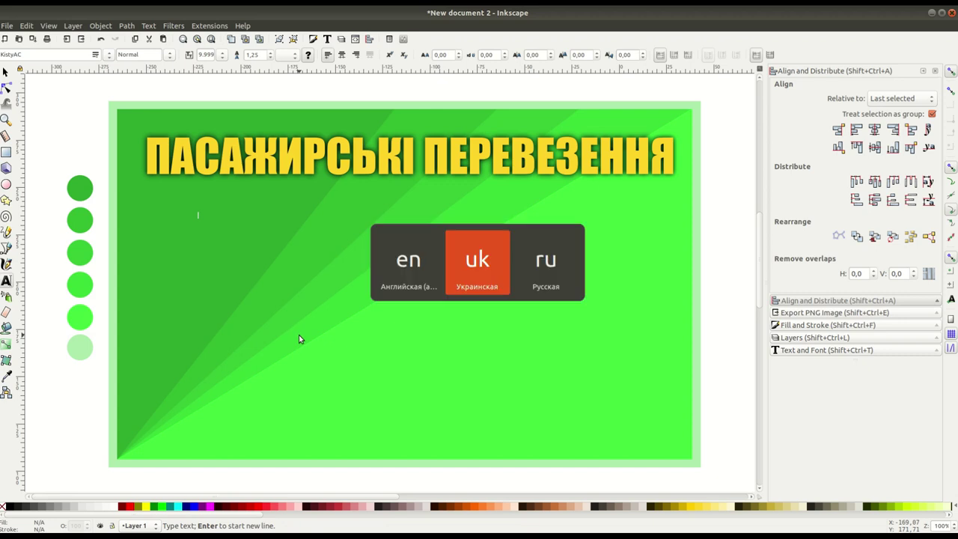
pyautogui.write('П')
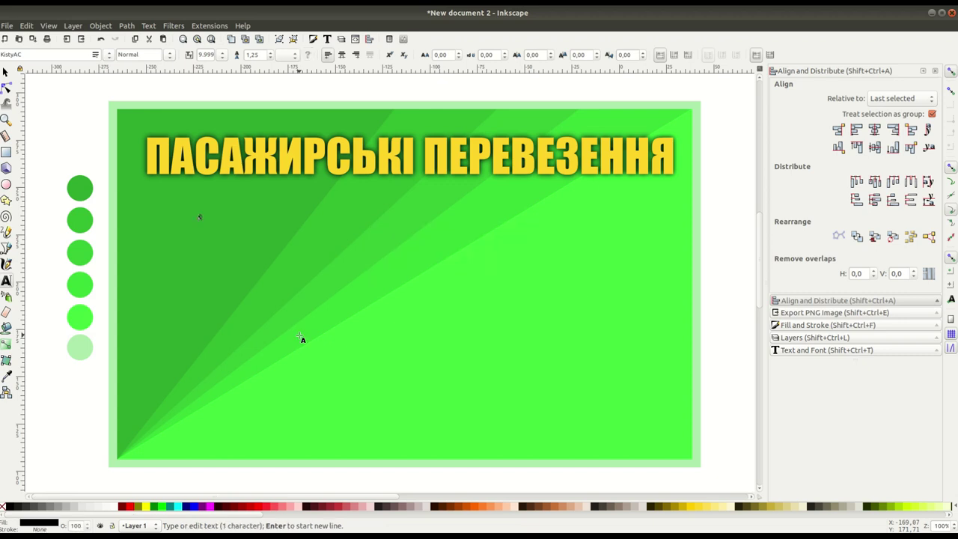
pyautogui.write('АС')
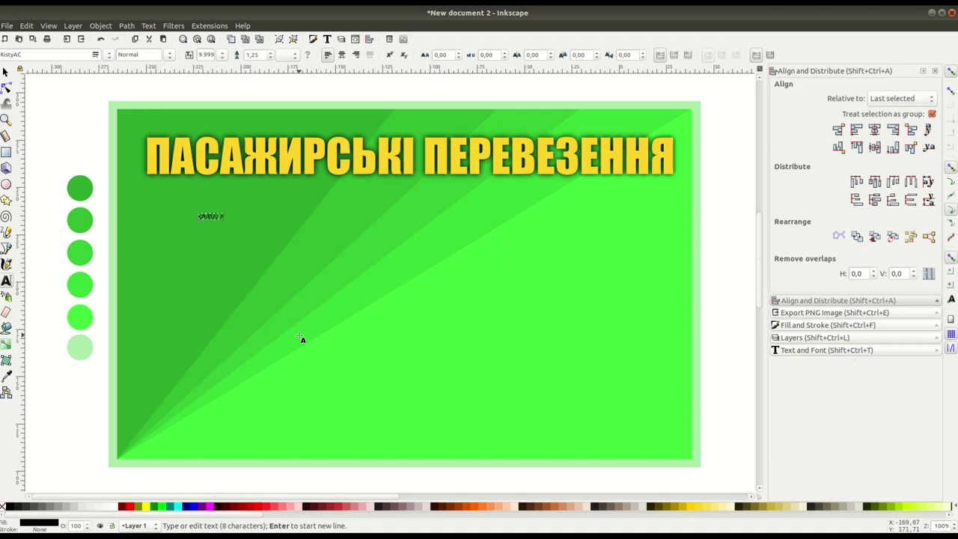
pyautogui.write('К')
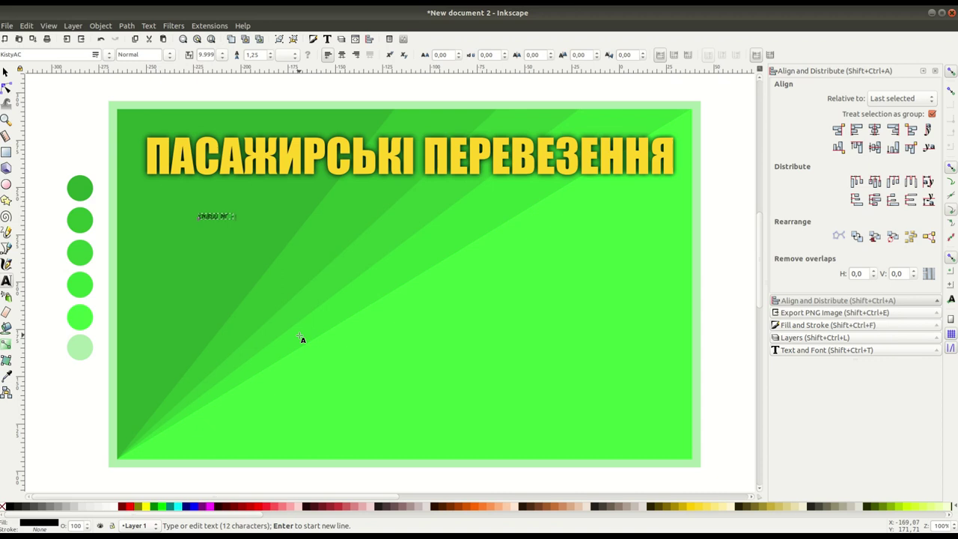
pyautogui.write('ЛЬЩА')
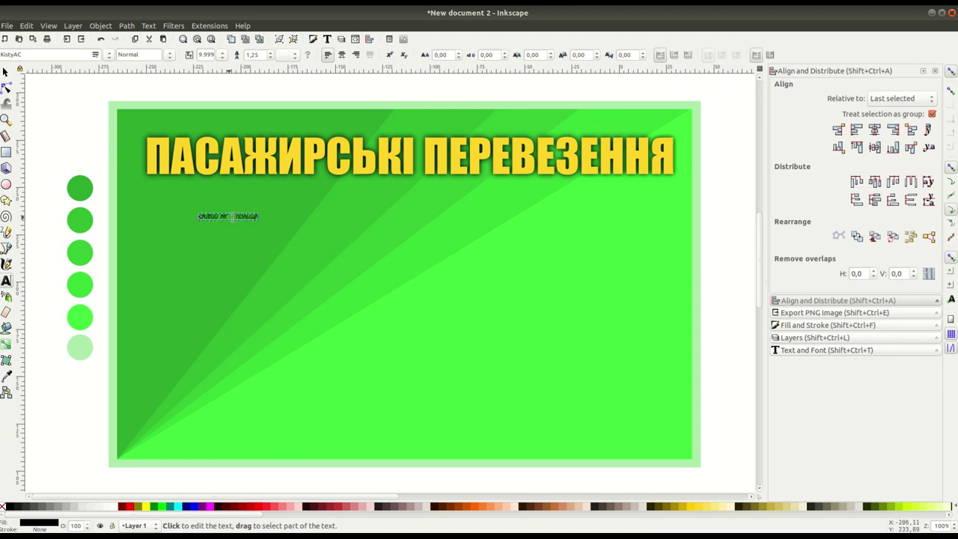
# Step: Set the subtitle's font to sans-serif with Bold style
pyautogui.click(96, 55)
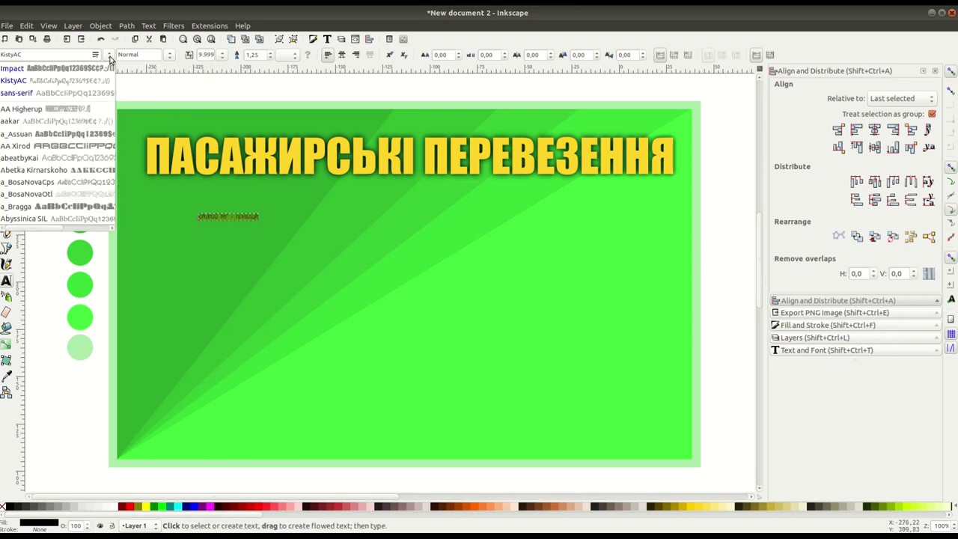
pyautogui.click(96, 93)
pyautogui.click(167, 57)
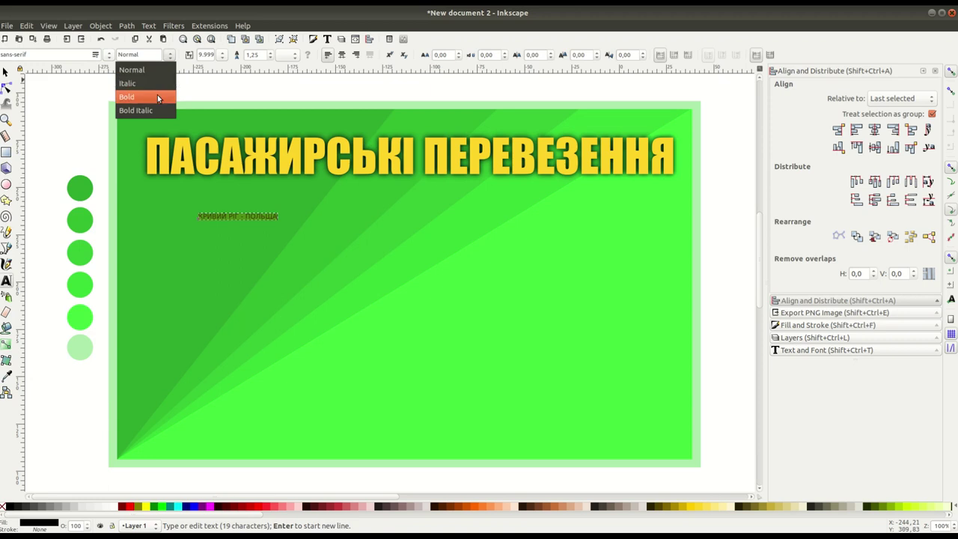
pyautogui.click(157, 94)
# Step: Enlarge the subtitle about 3.6 times and move it up under the yellow title
pyautogui.click(6, 72)
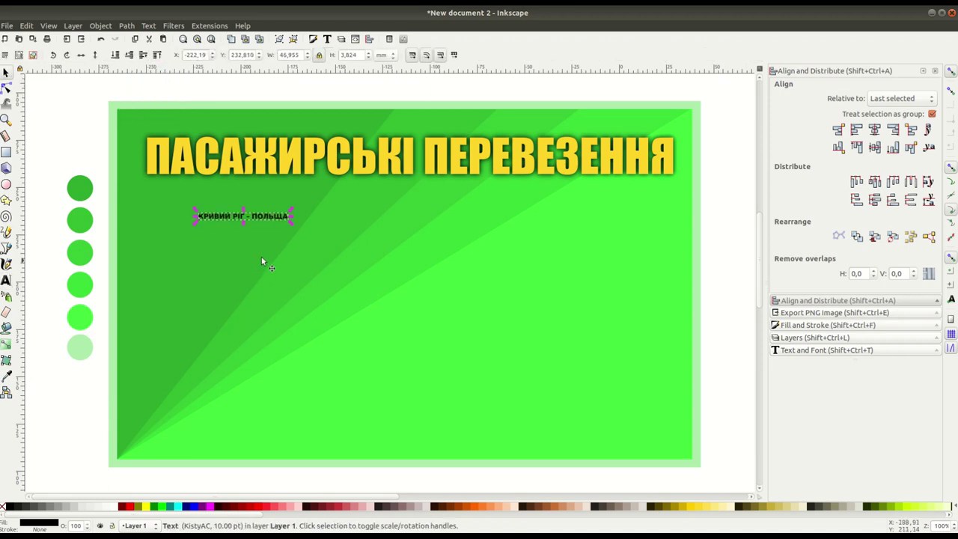
pyautogui.moveTo(292, 223); pyautogui.dragTo(628, 333)
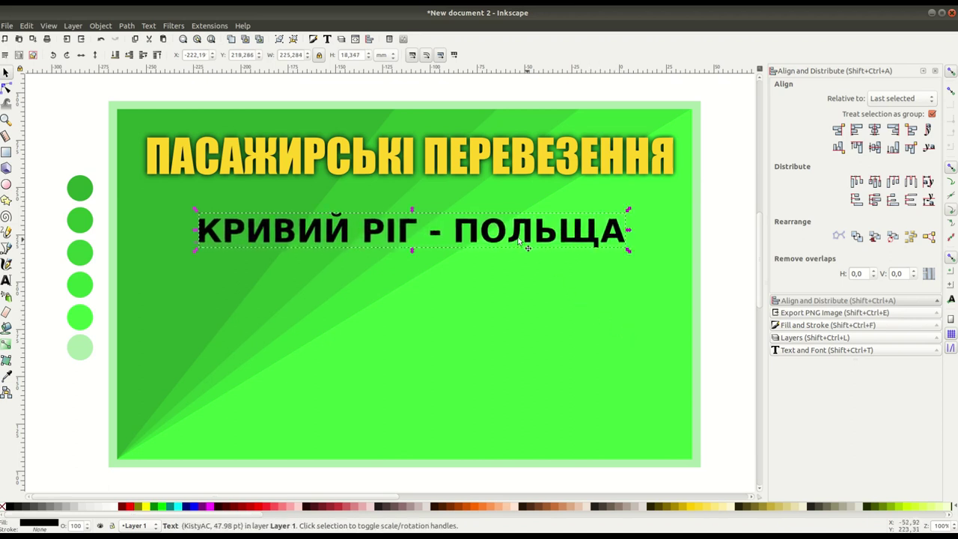
pyautogui.moveTo(518, 238); pyautogui.dragTo(512, 226)
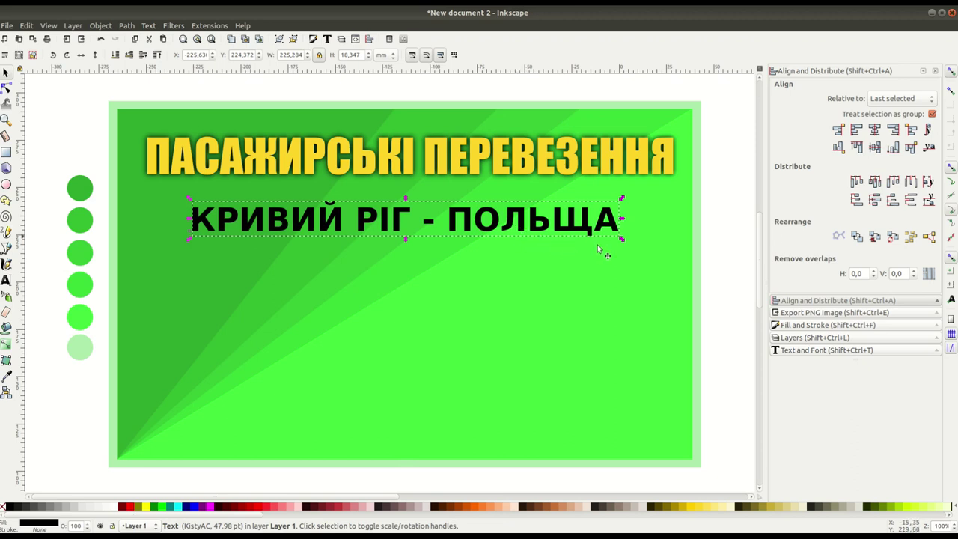
pyautogui.click(816, 325)
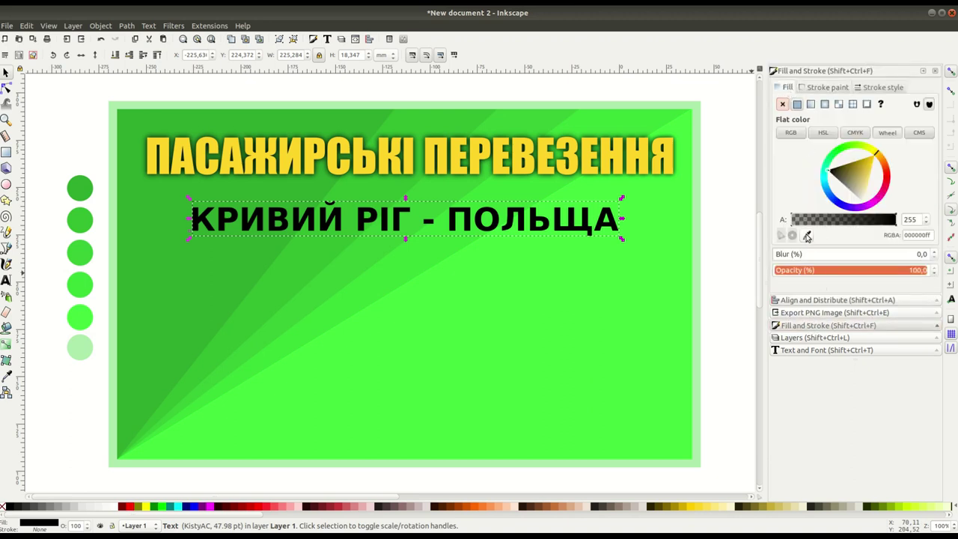
# Step: Fill the subtitle with the banner's green, darkened to 002d00ff
pyautogui.click(807, 235)
pyautogui.click(150, 303)
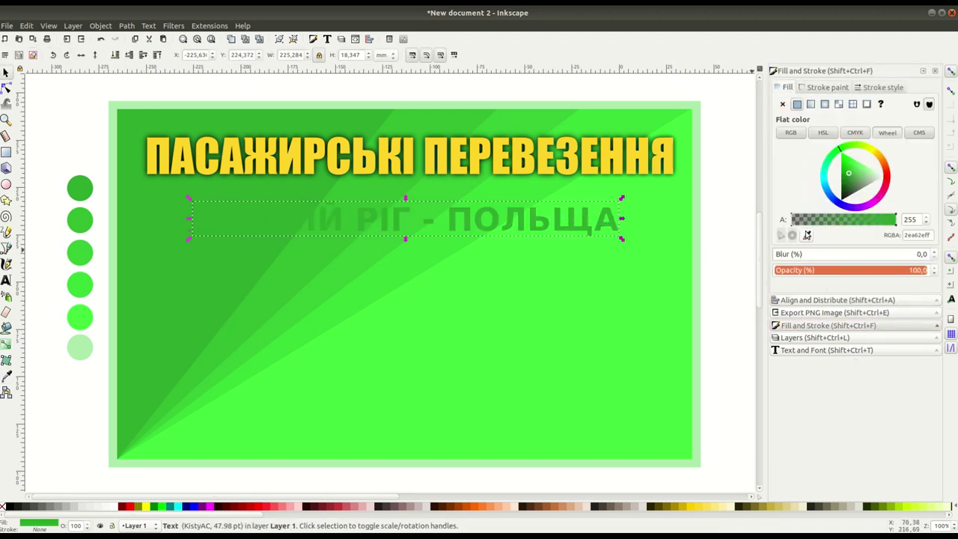
pyautogui.moveTo(850, 175)
pyautogui.mouseDown()
pyautogui.moveTo(836, 173)
pyautogui.moveTo(833, 193)
pyautogui.mouseUp()
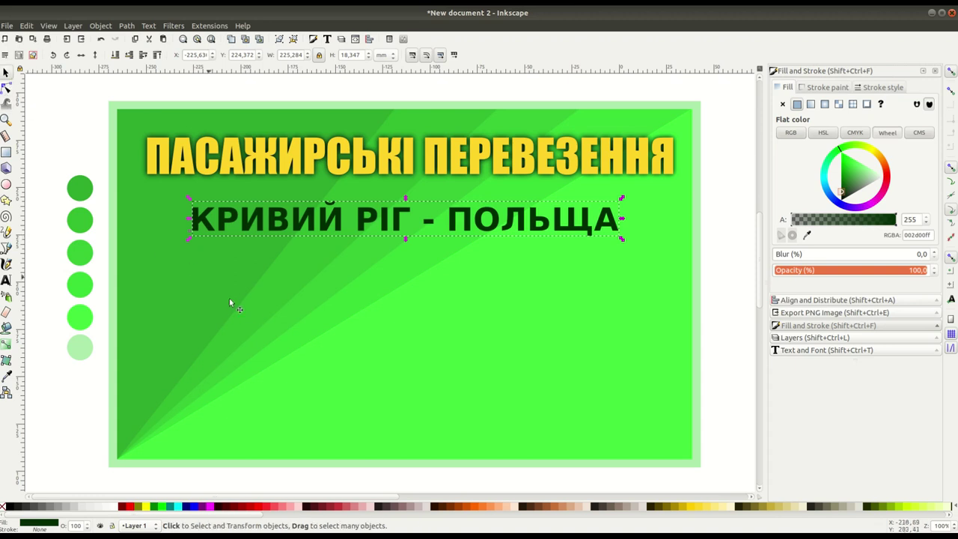
# Step: Widen the subtitle slightly and centre it horizontally on the background rectangle
pyautogui.moveTo(621, 240); pyautogui.dragTo(645, 253)
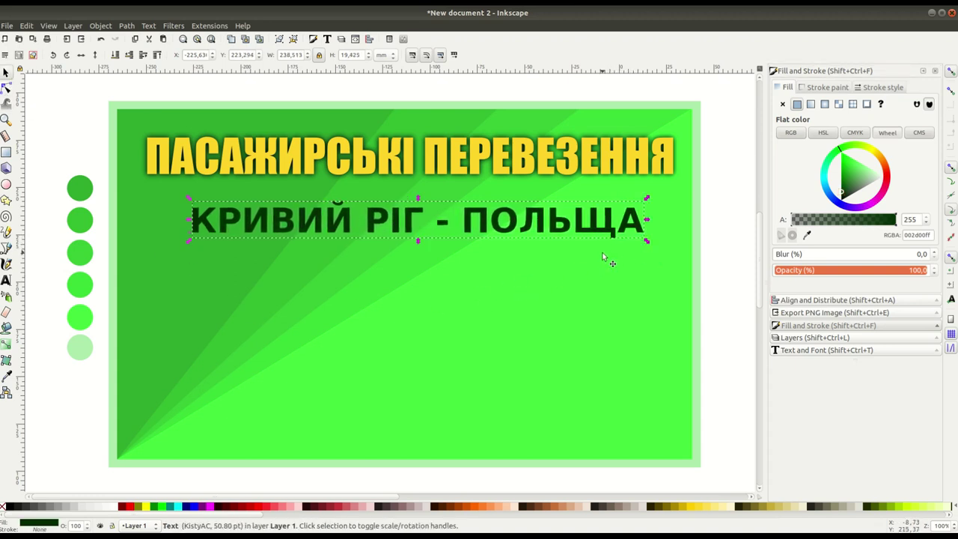
pyautogui.keyDown('shift'); pyautogui.click(609, 294); pyautogui.keyUp('shift')
pyautogui.click(800, 303)
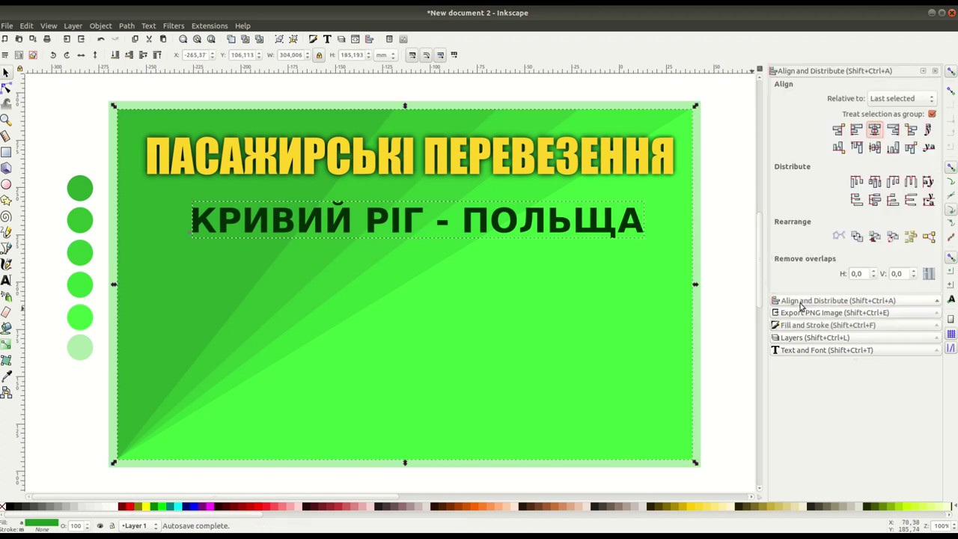
pyautogui.click(874, 130)
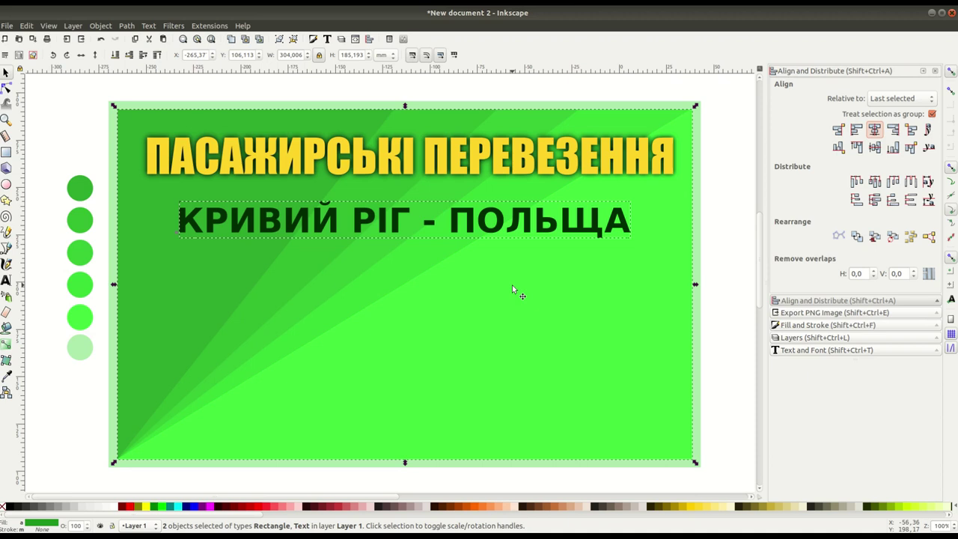
pyautogui.click(6, 249)
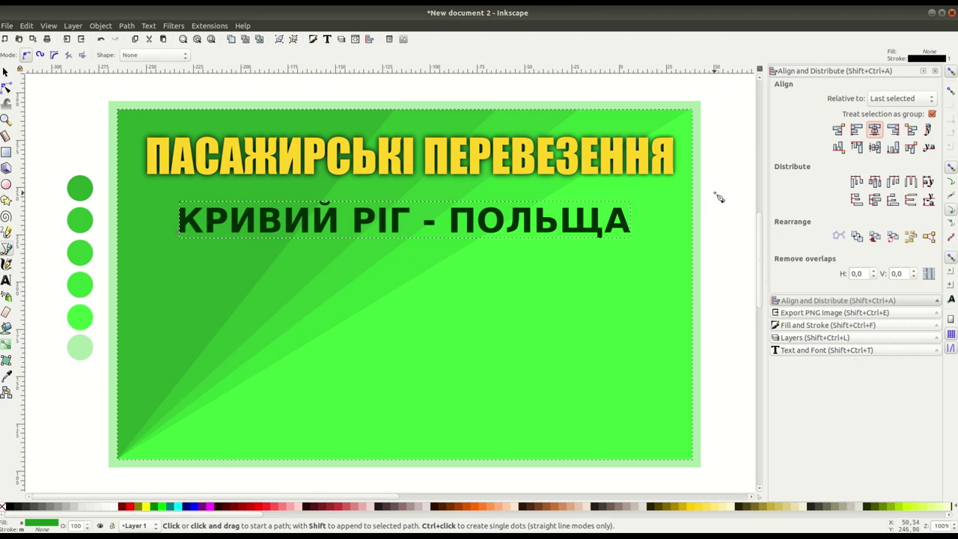
# Step: Draw a closed four-corner slanted strip around the subtitle, lowering its left corner slightly
pyautogui.click(716, 190)
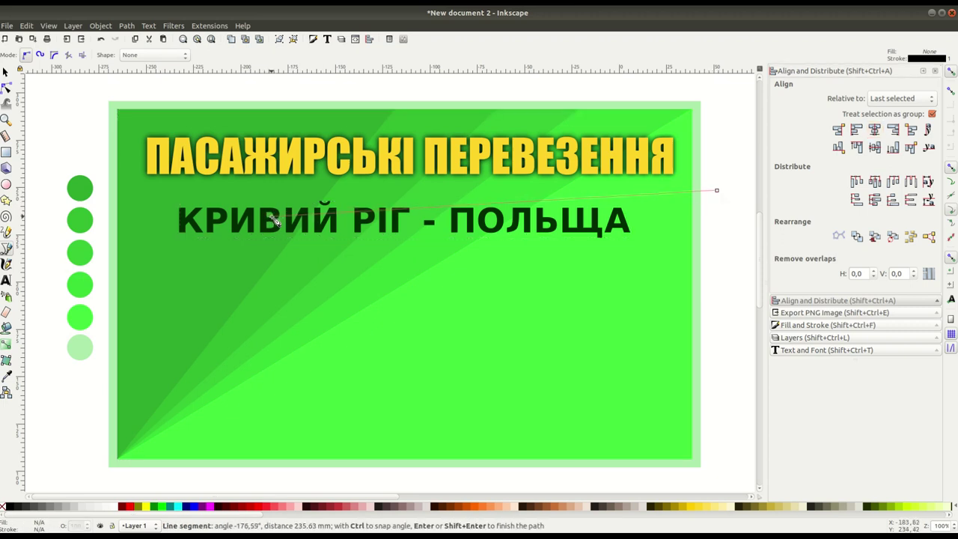
pyautogui.click(165, 191)
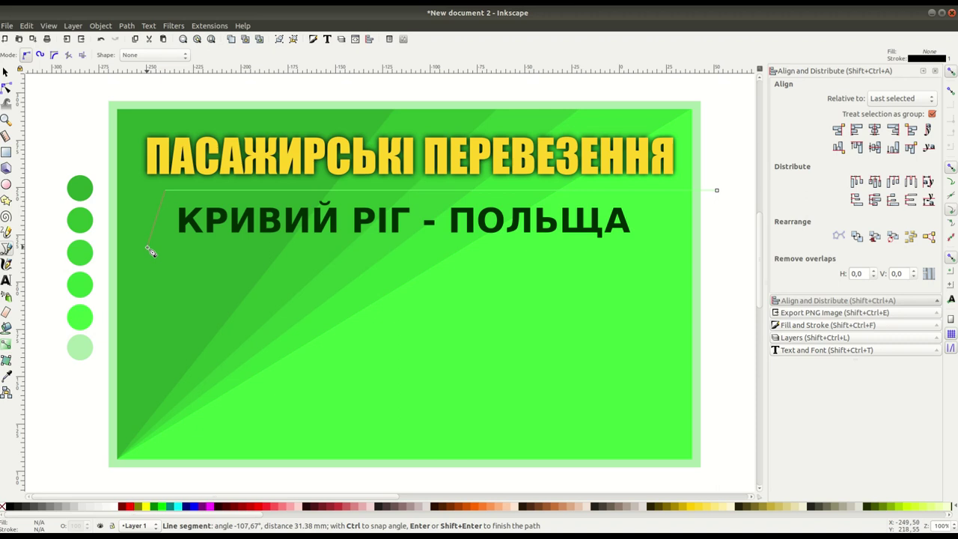
pyautogui.click(148, 247)
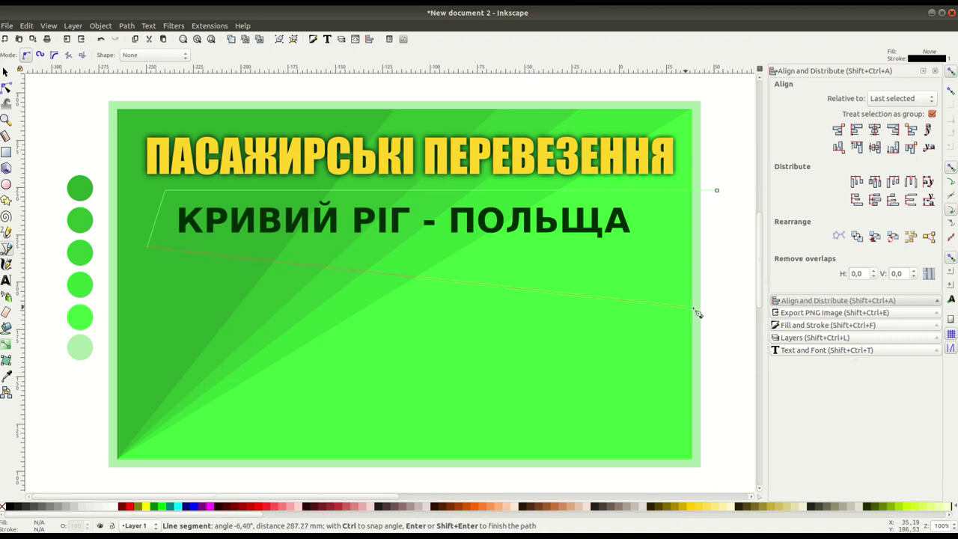
pyautogui.click(717, 314)
pyautogui.click(721, 197)
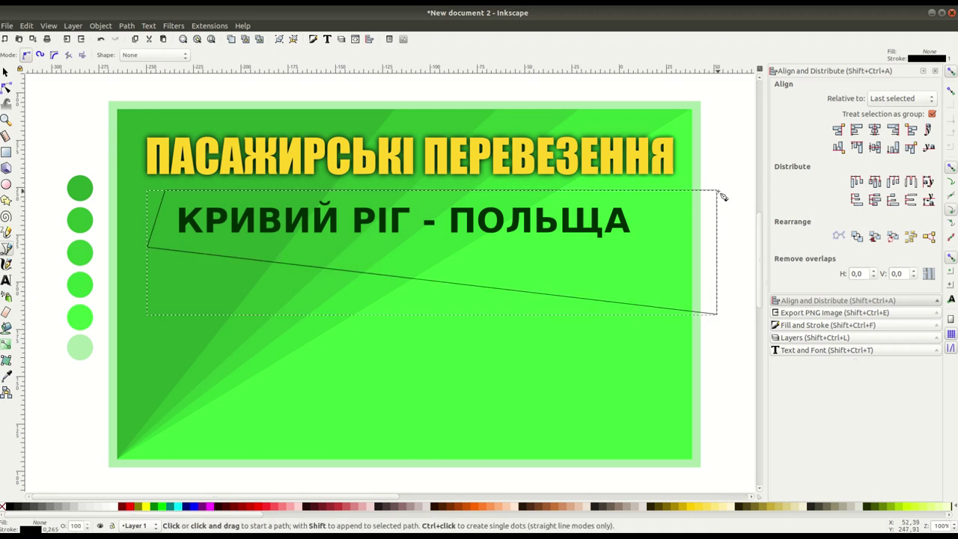
pyautogui.click(6, 88)
pyautogui.moveTo(147, 247); pyautogui.dragTo(144, 259)
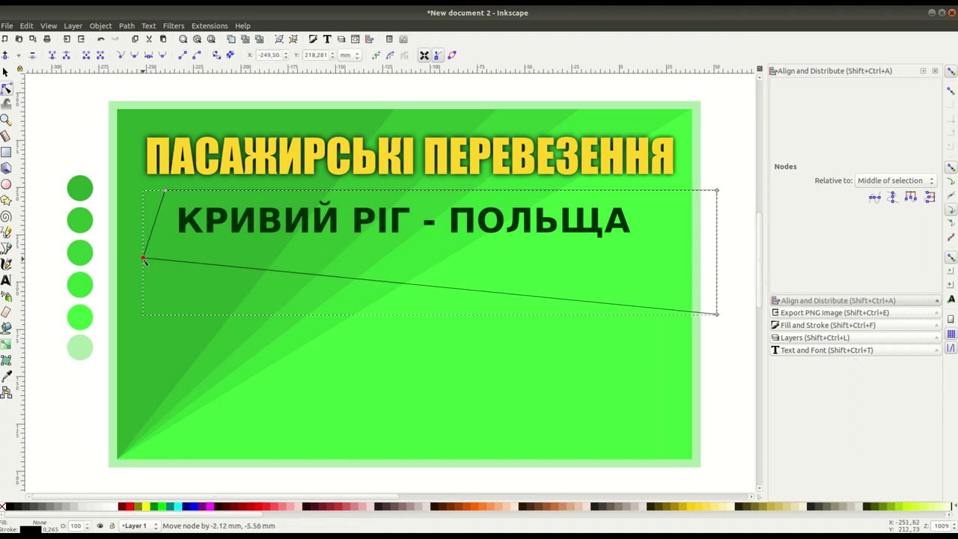
# Step: Duplicate the pale-green background rectangle and raise the copy to the top
pyautogui.click(6, 71)
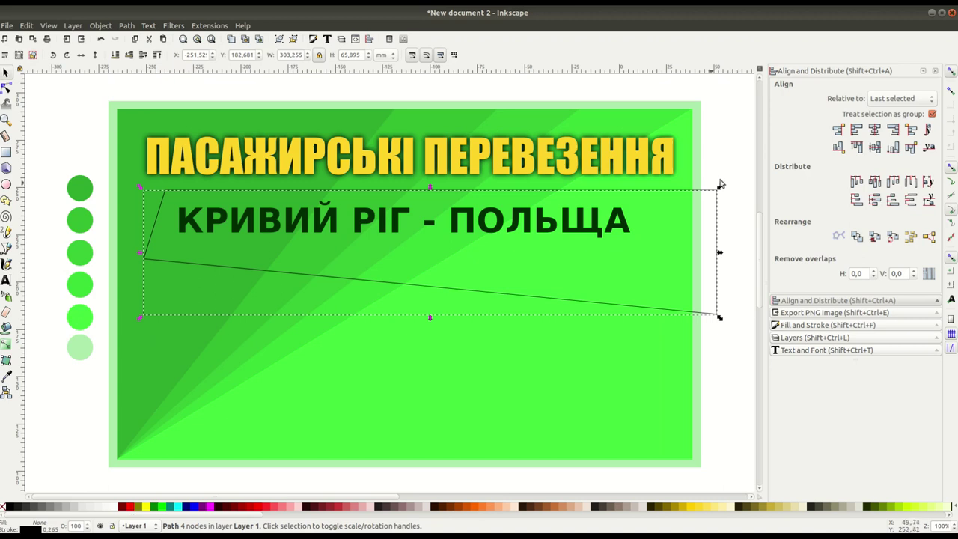
pyautogui.click(700, 124)
pyautogui.rightClick(700, 123)
pyautogui.click(730, 197)
pyautogui.press('Home')
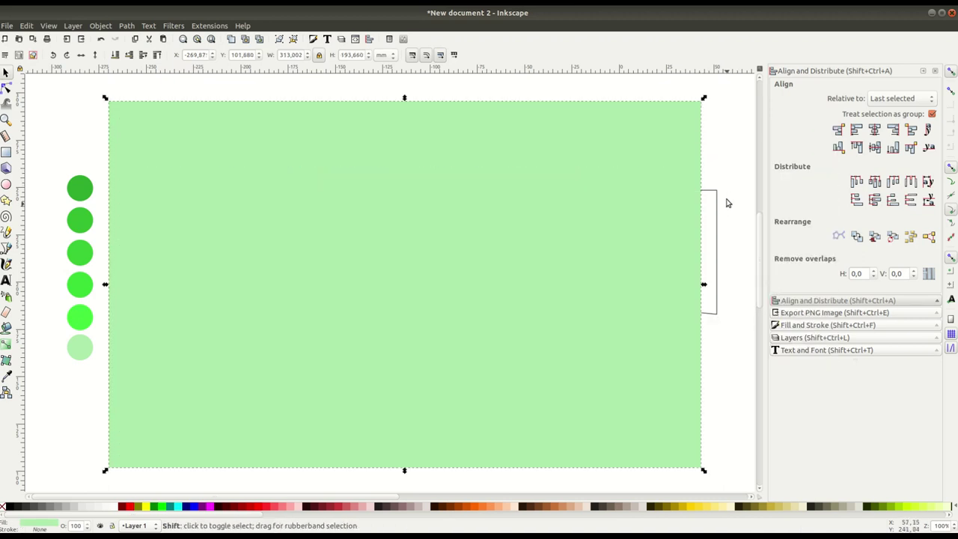
# Step: Intersect the rectangle copy with the strip outline
pyautogui.keyDown('shift'); pyautogui.click(717, 196); pyautogui.keyUp('shift')
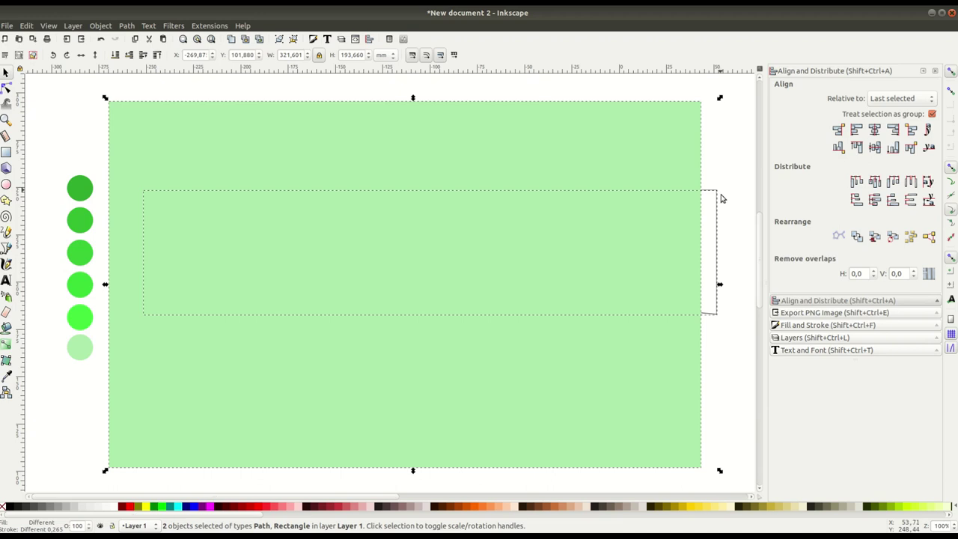
pyautogui.click(127, 27)
pyautogui.click(138, 112)
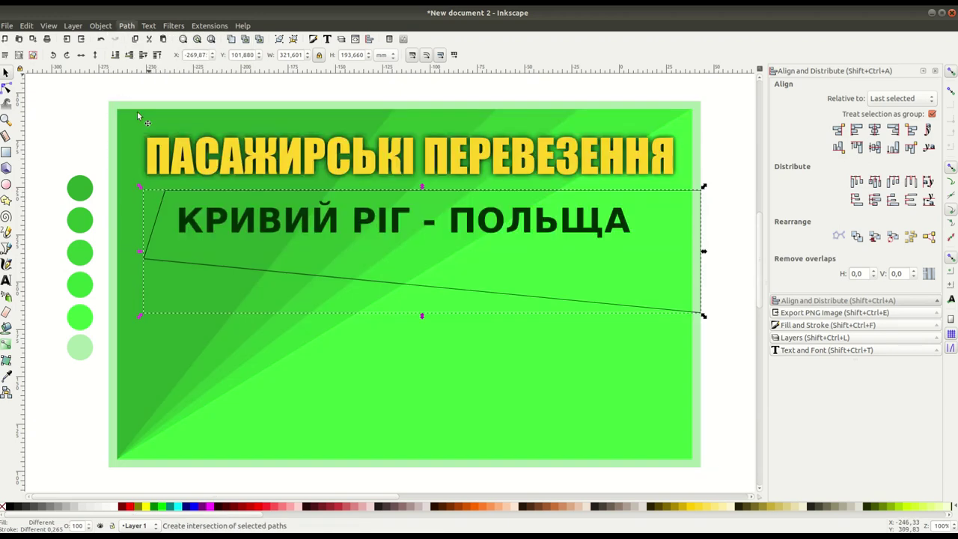
# Step: Make the strip stroke-less white at 35.7% opacity, lowered one step beneath the subtitle
pyautogui.click(807, 323)
pyautogui.click(825, 87)
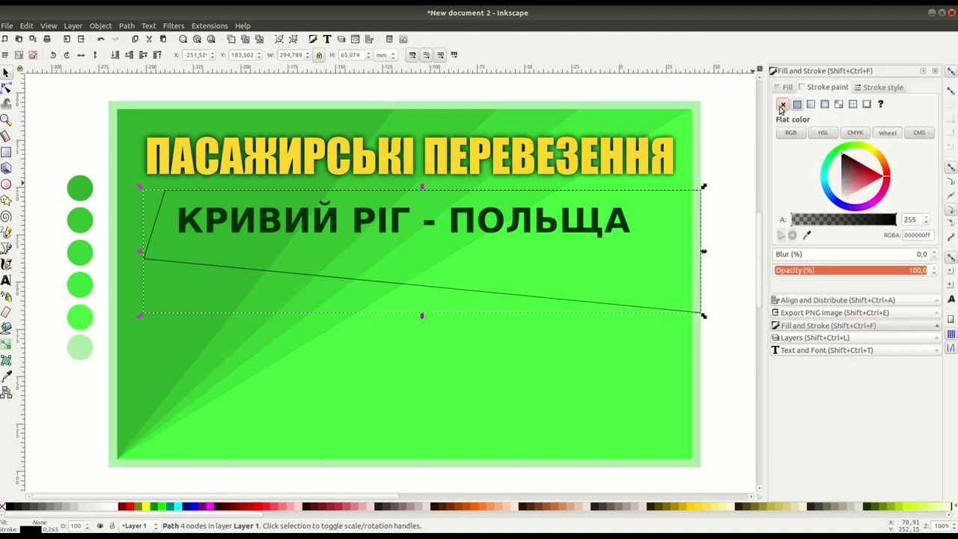
pyautogui.click(782, 105)
pyautogui.click(787, 87)
pyautogui.click(797, 104)
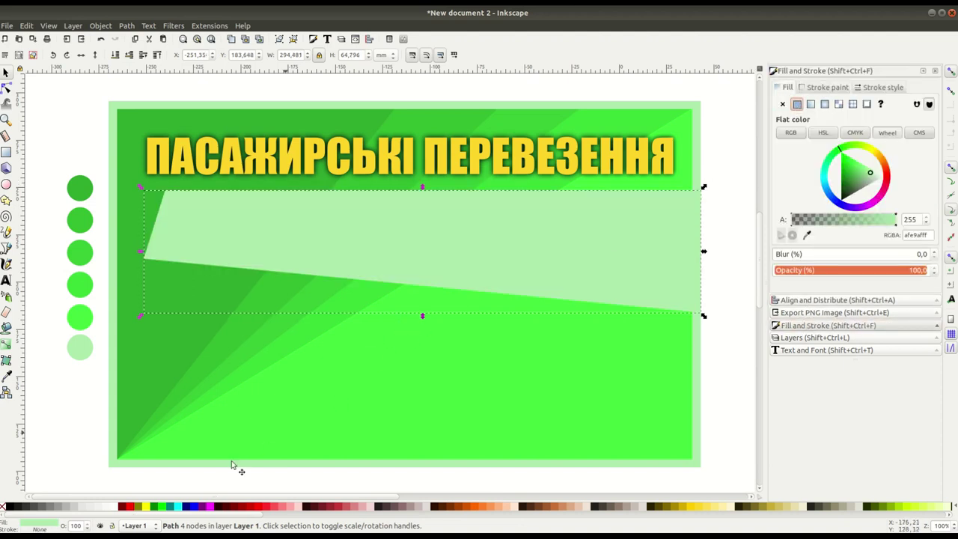
pyautogui.click(118, 508)
pyautogui.moveTo(871, 270); pyautogui.dragTo(828, 270)
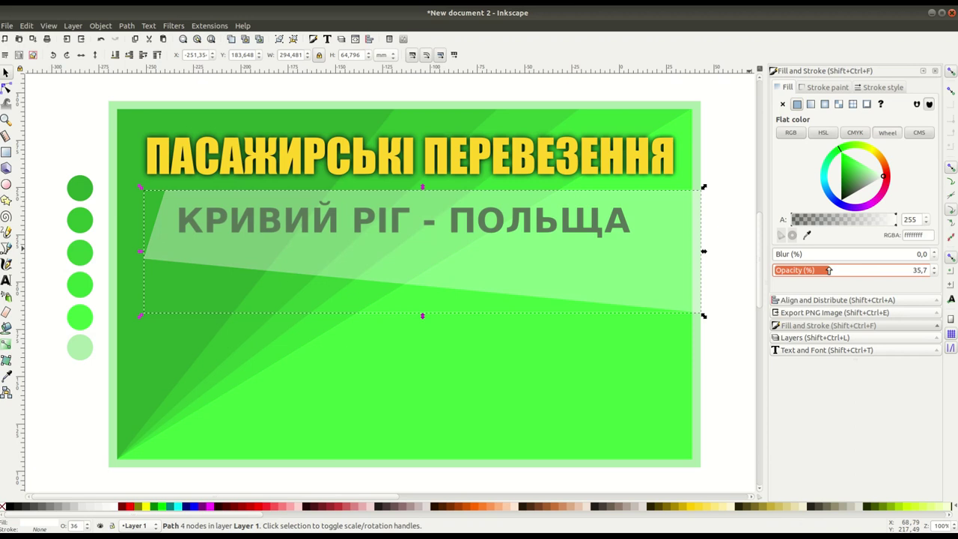
pyautogui.click(128, 54)
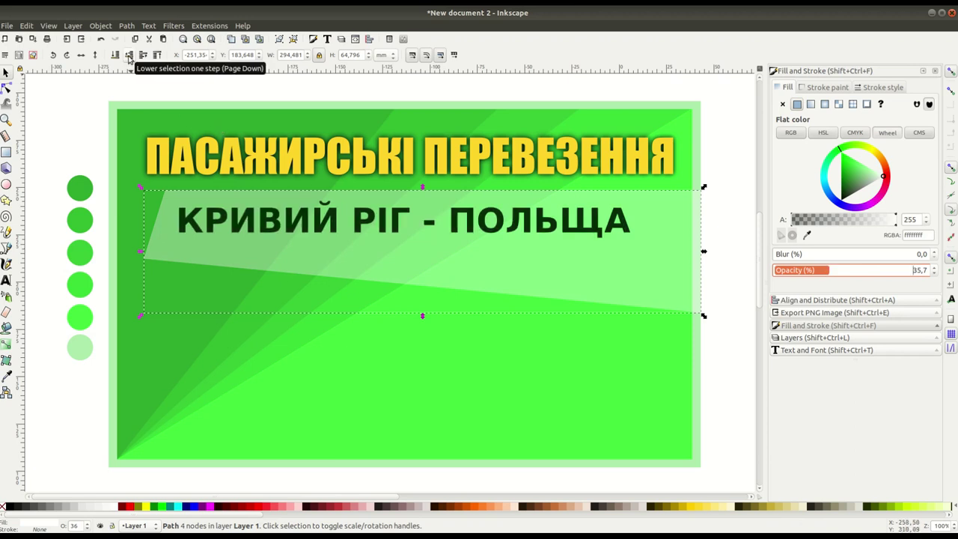
pyautogui.click(724, 259)
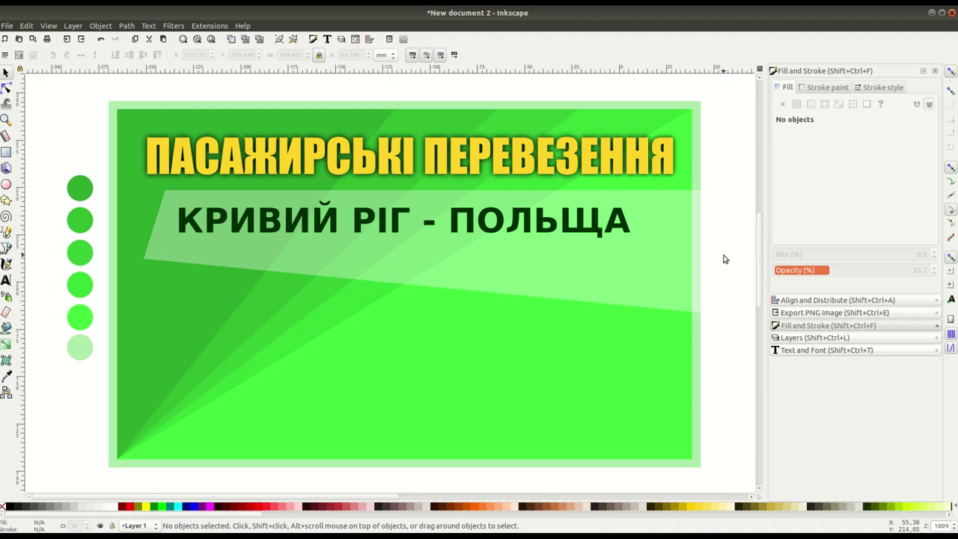
# Step: Duplicate the green background rectangle and intersect it with the overlapping path
pyautogui.click(621, 327)
pyautogui.rightClick(621, 327)
pyautogui.click(647, 173)
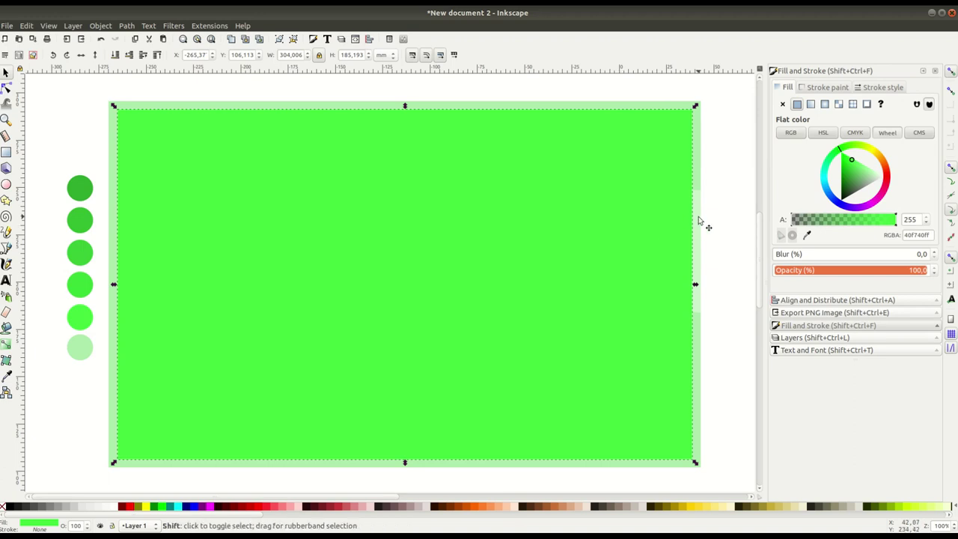
pyautogui.keyDown('shift'); pyautogui.click(700, 220); pyautogui.keyUp('shift')
pyautogui.click(126, 25)
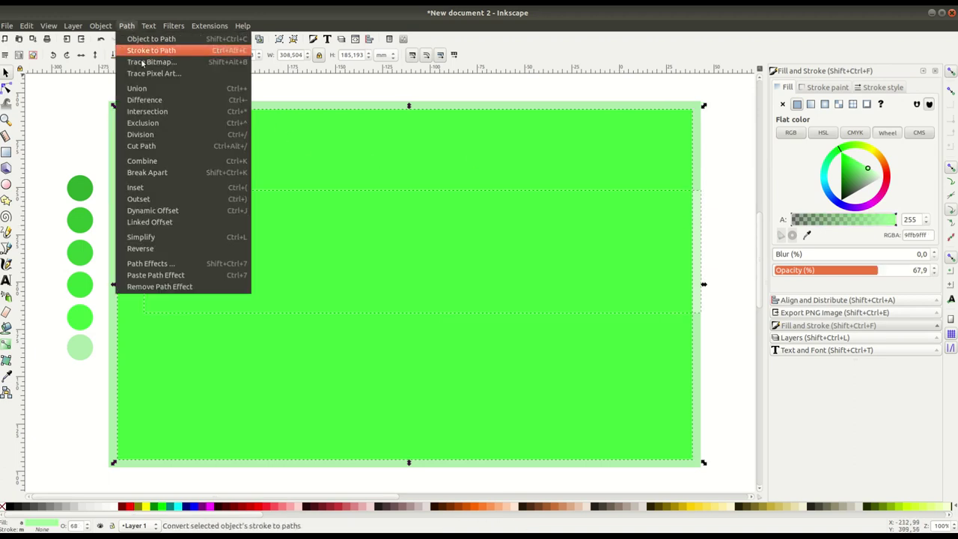
pyautogui.click(150, 107)
pyautogui.click(733, 330)
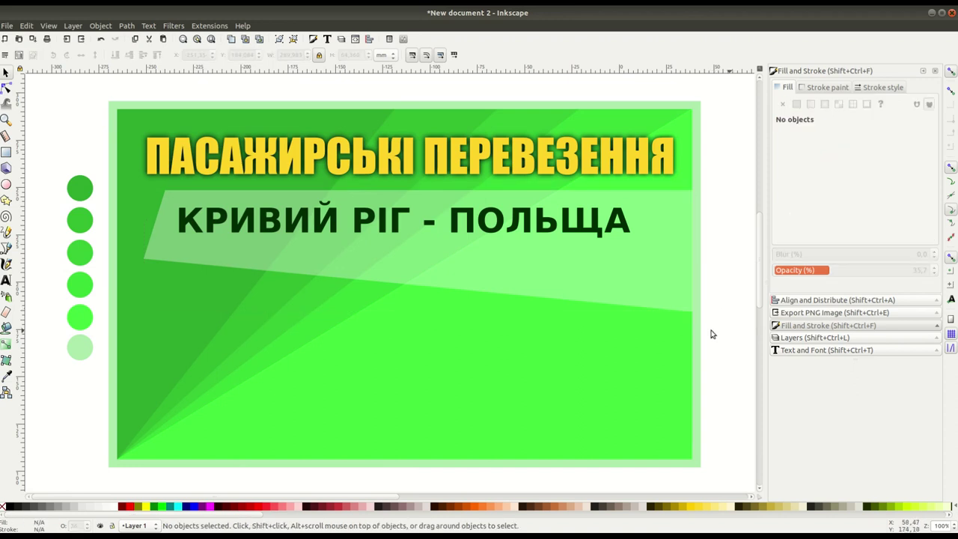
# Step: Reduce the translucent subtitle strip's opacity from 35.7% to 25%
pyautogui.click(446, 262)
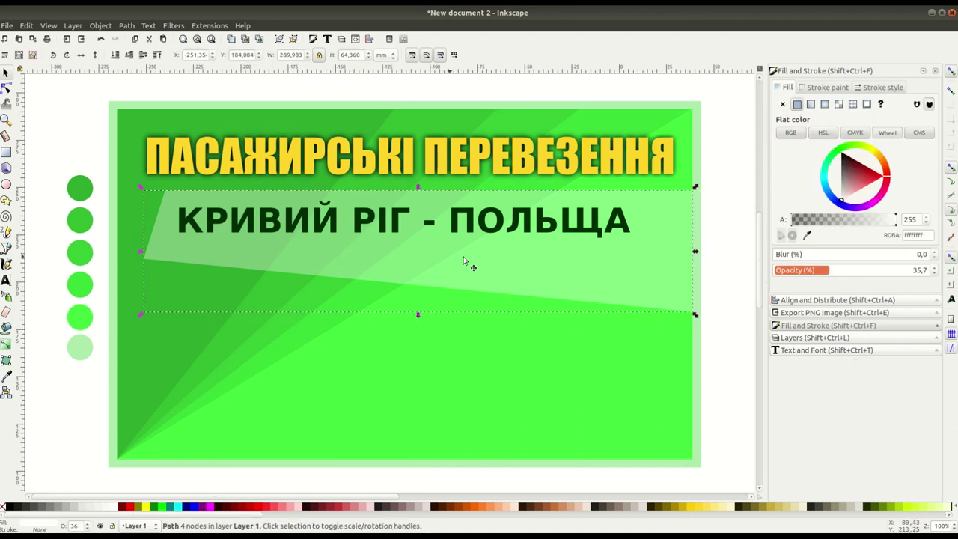
pyautogui.click(821, 271)
pyautogui.moveTo(818, 271); pyautogui.dragTo(812, 271)
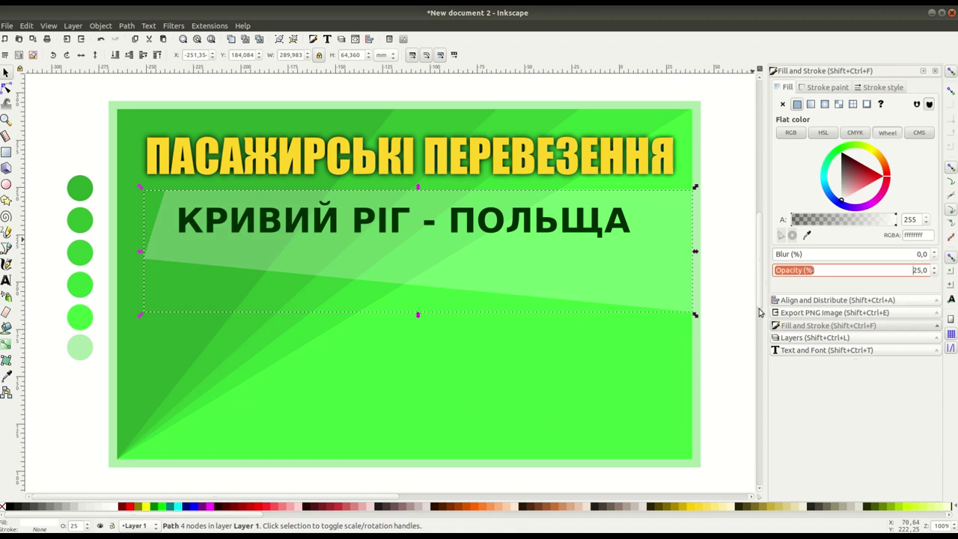
pyautogui.click(729, 325)
pyautogui.moveTo(289, 322)
pyautogui.mouseDown()
pyautogui.moveTo(323, 336)
pyautogui.moveTo(311, 342)
pyautogui.mouseUp()
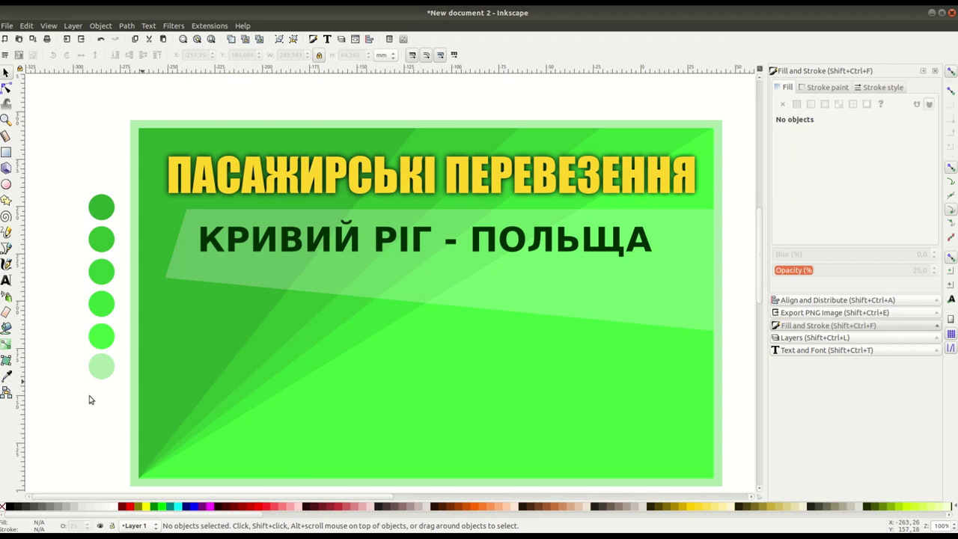
# Step: Trace a closed Bezier path along the strip's top and slanted left edges
pyautogui.click(6, 247)
pyautogui.moveTo(196, 269); pyautogui.dragTo(225, 287)
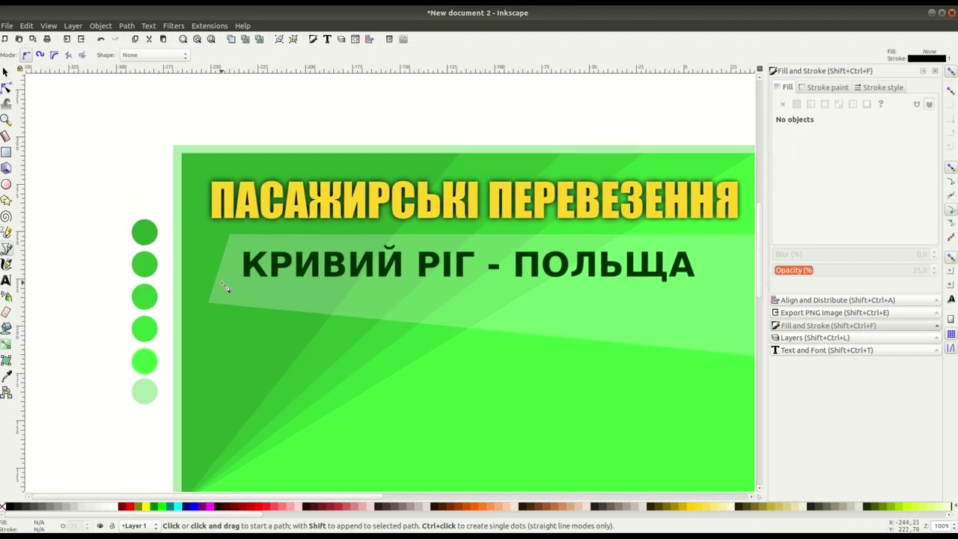
pyautogui.click(208, 302)
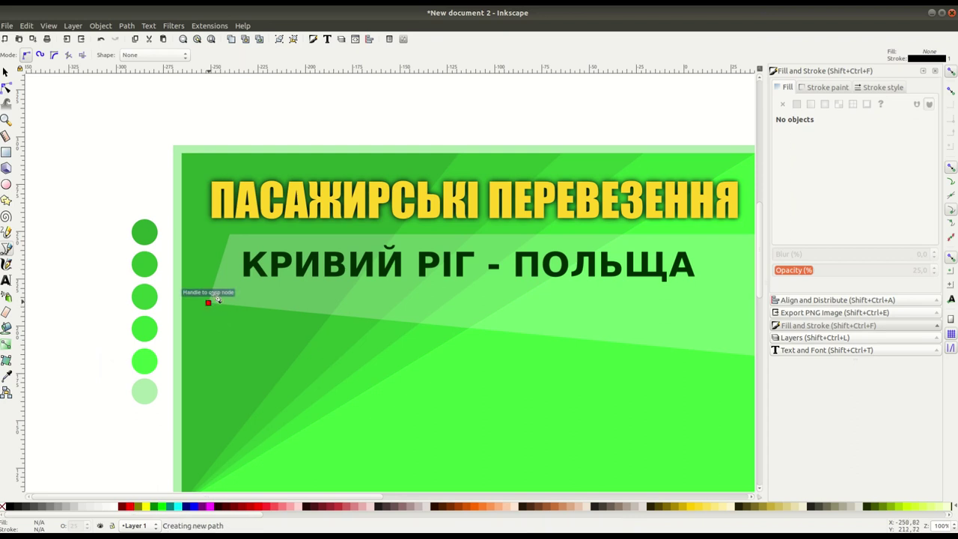
pyautogui.click(229, 234)
pyautogui.moveTo(241, 233); pyautogui.dragTo(48, 205)
pyautogui.click(610, 213)
pyautogui.moveTo(140, 231); pyautogui.dragTo(268, 252)
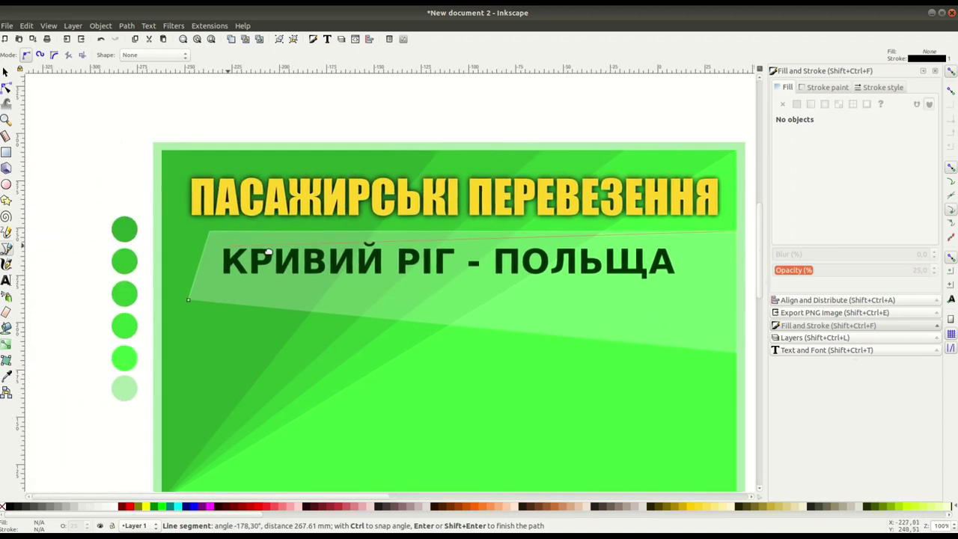
pyautogui.scroll(4, 268, 251)
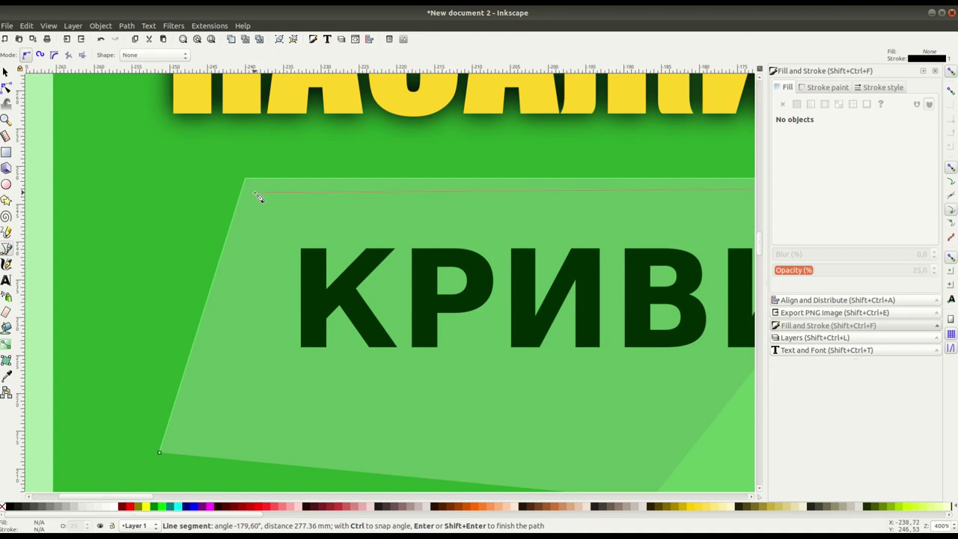
pyautogui.click(256, 192)
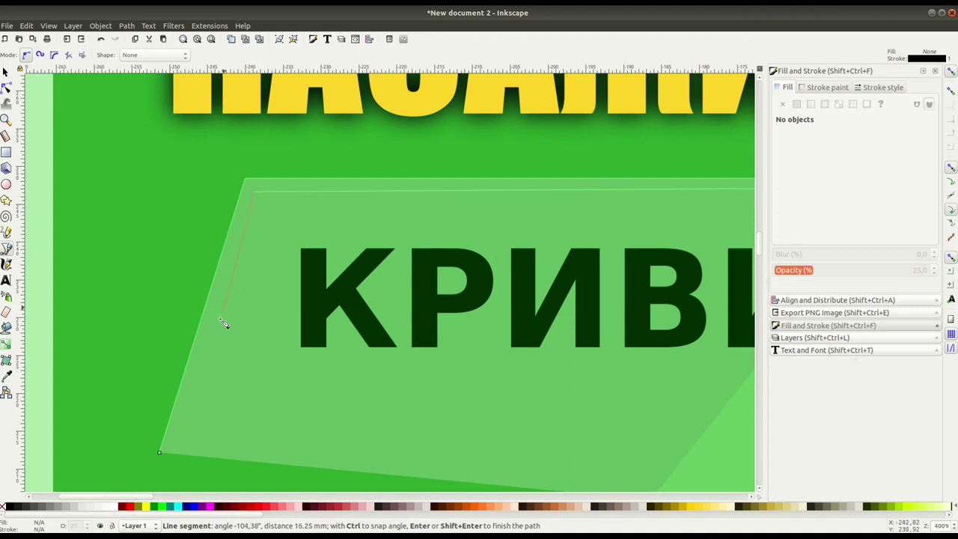
pyautogui.click(161, 451)
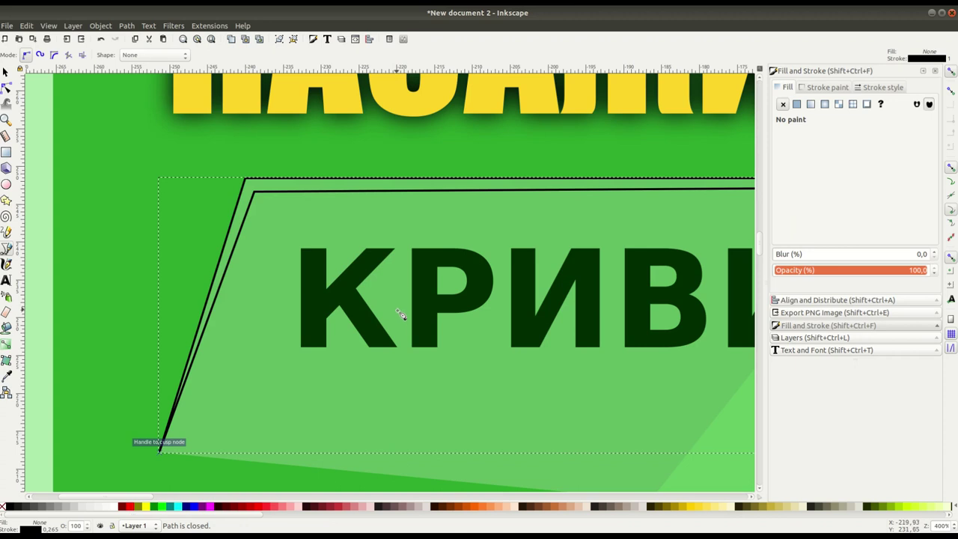
pyautogui.scroll(-2, 395, 316)
pyautogui.scroll(-1, 508, 292)
pyautogui.scroll(-1, 507, 292)
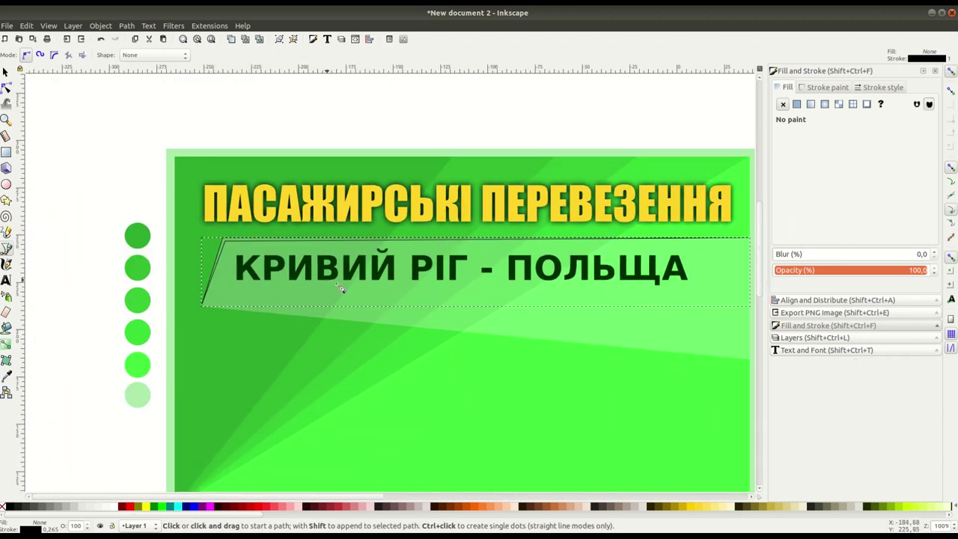
# Step: Give the sliver no stroke and a flat white fill
pyautogui.click(6, 72)
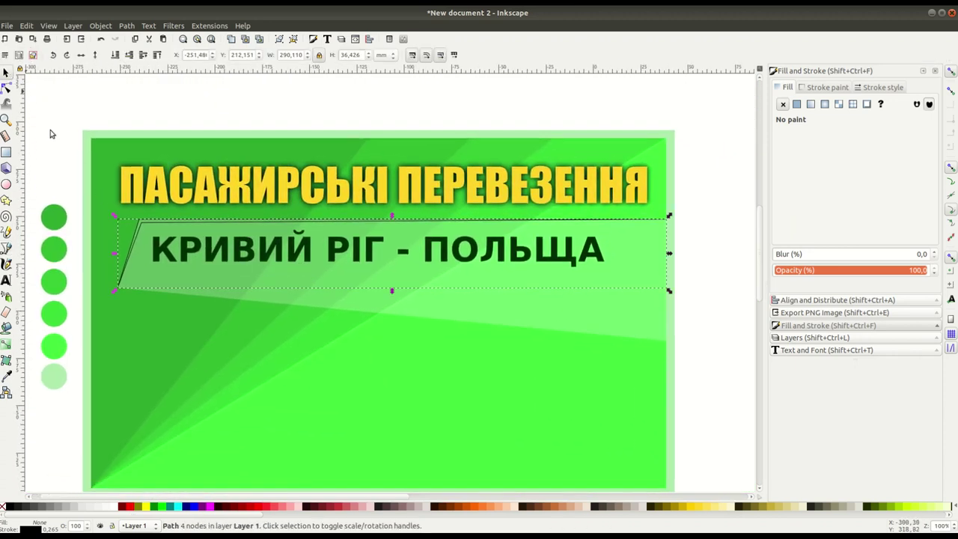
pyautogui.click(825, 88)
pyautogui.click(783, 104)
pyautogui.click(786, 87)
pyautogui.click(797, 105)
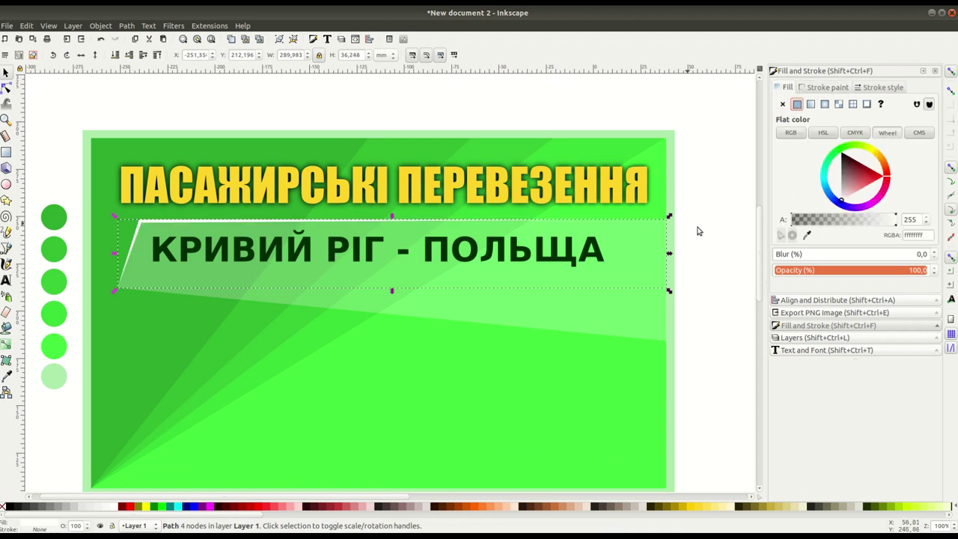
pyautogui.click(701, 233)
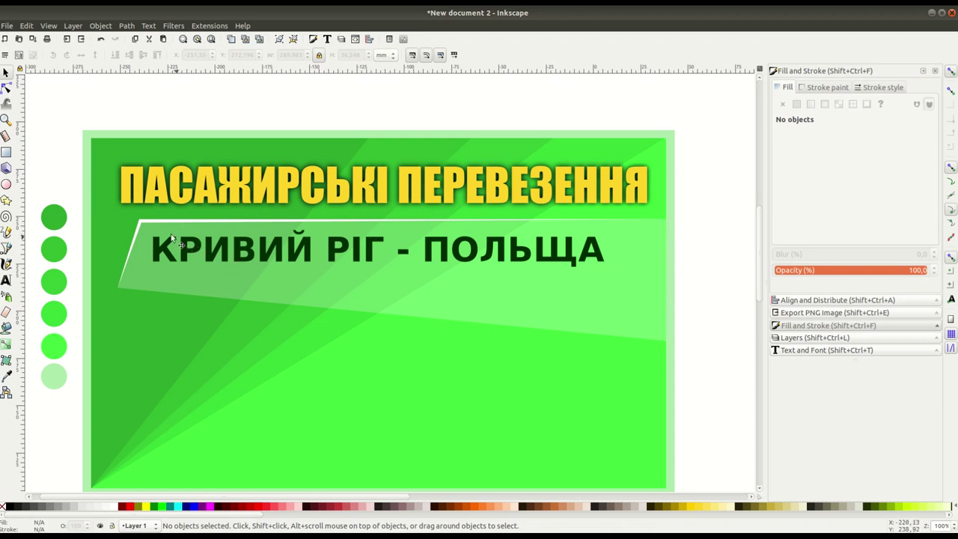
# Step: Fine-tune the white highlight's size and position onto the strip's top-left corner
pyautogui.click(146, 223)
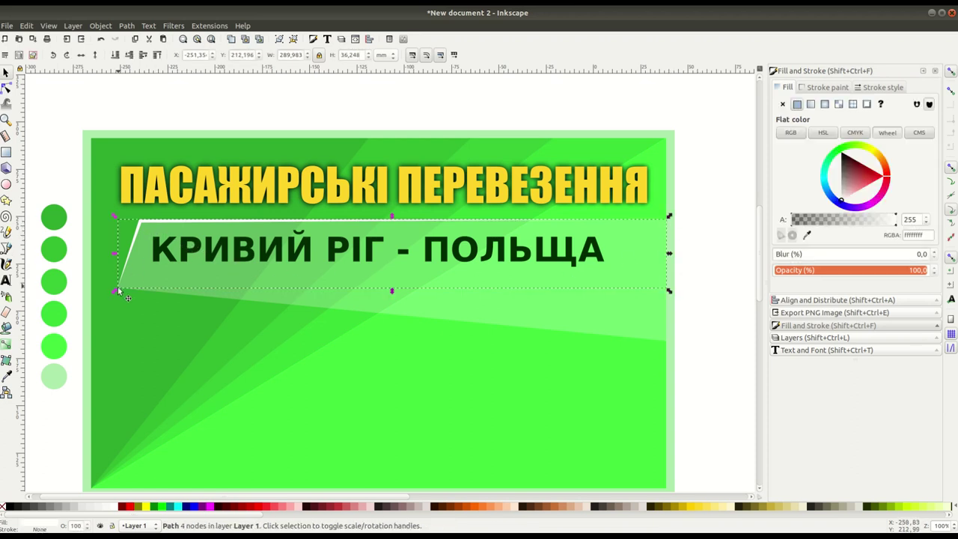
pyautogui.moveTo(116, 290); pyautogui.dragTo(118, 289)
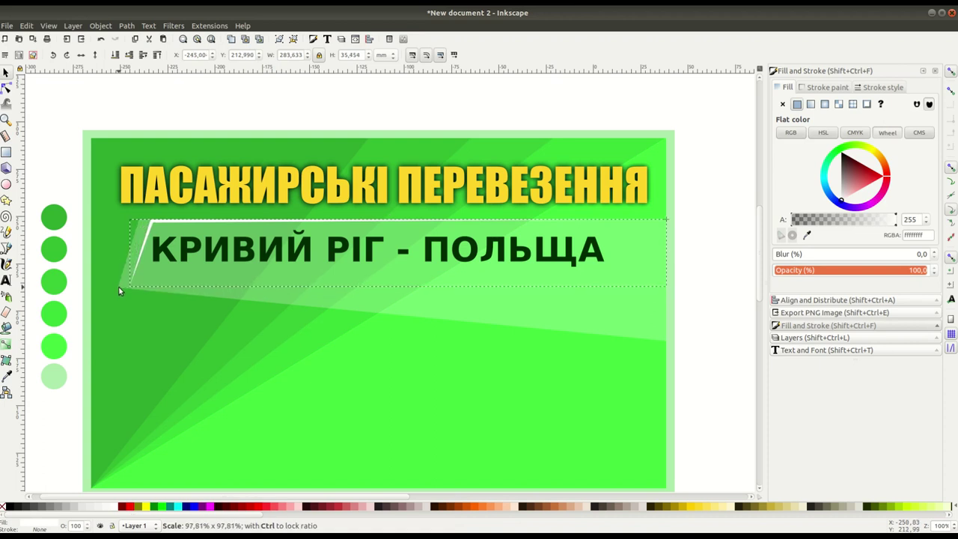
pyautogui.moveTo(117, 288); pyautogui.dragTo(121, 288)
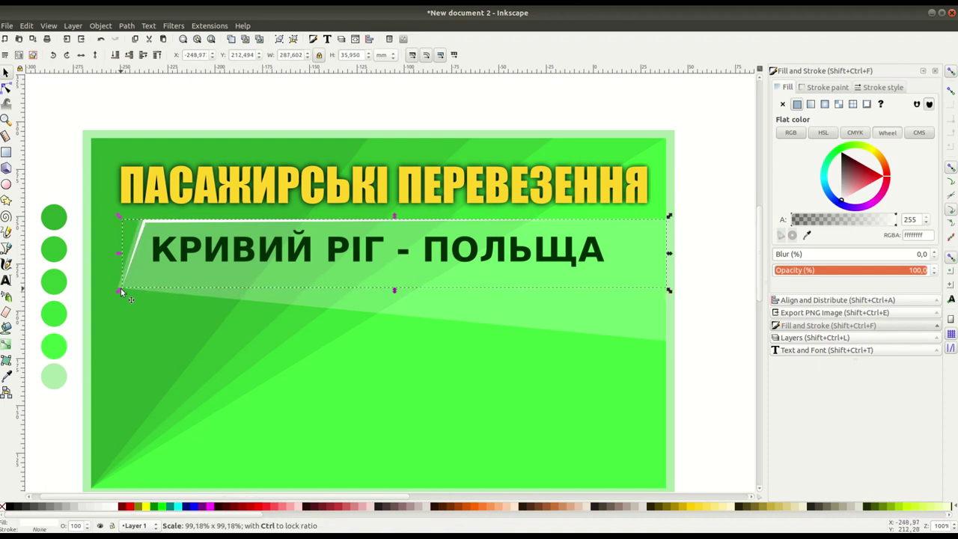
pyautogui.keyDown('ctrl'); pyautogui.scroll(1, 98, 299); pyautogui.keyUp('ctrl')
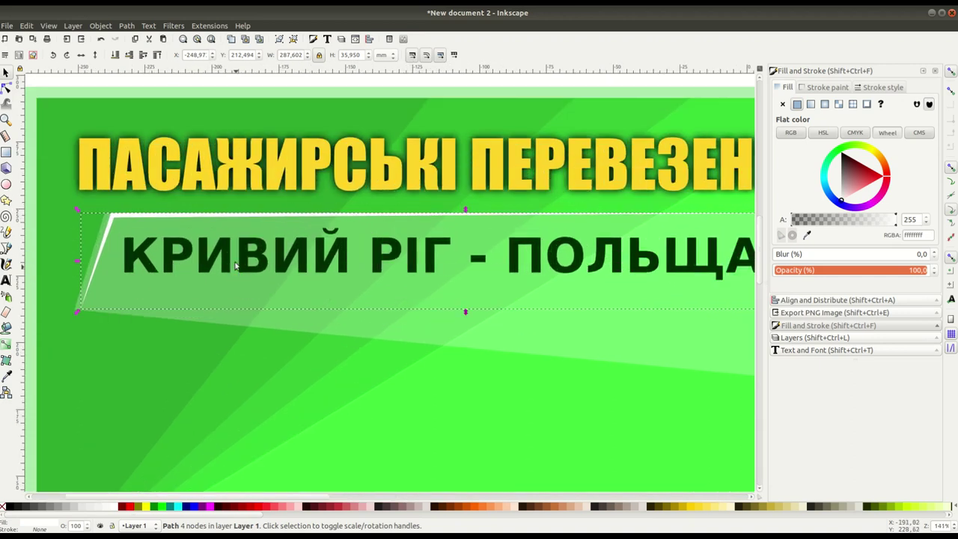
pyautogui.keyDown('ctrl'); pyautogui.scroll(2, 370, 255); pyautogui.keyUp('ctrl')
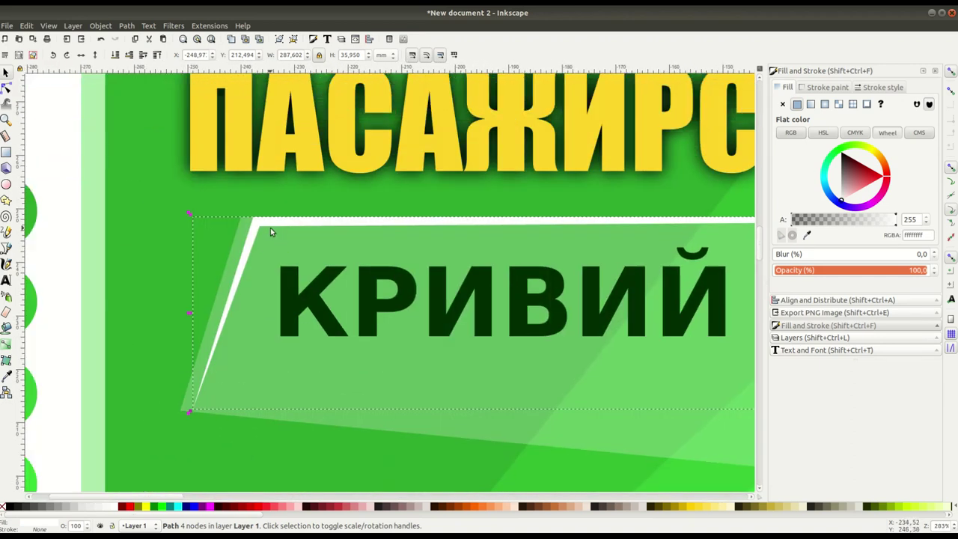
pyautogui.moveTo(270, 231); pyautogui.dragTo(262, 233)
pyautogui.hotkey('alt', 'Up')
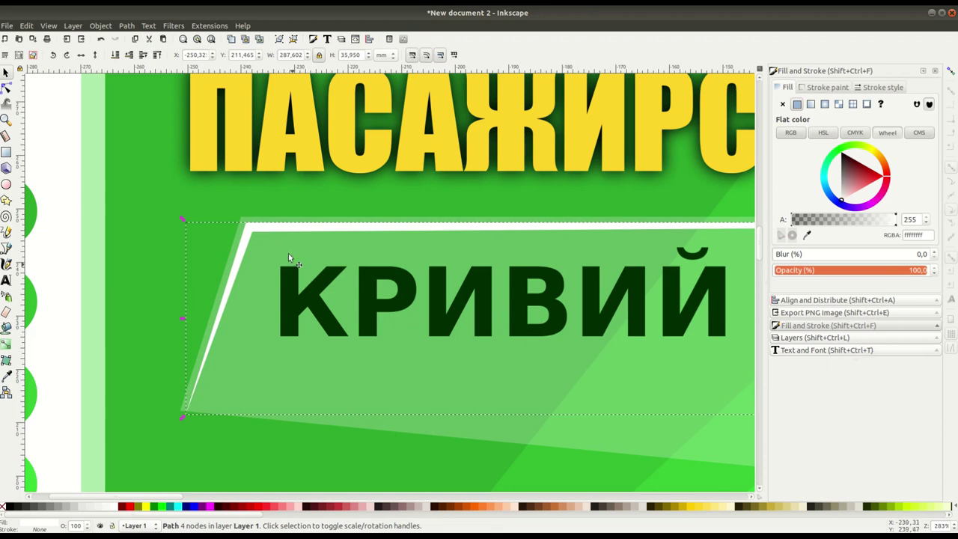
pyautogui.moveTo(277, 227); pyautogui.dragTo(278, 226)
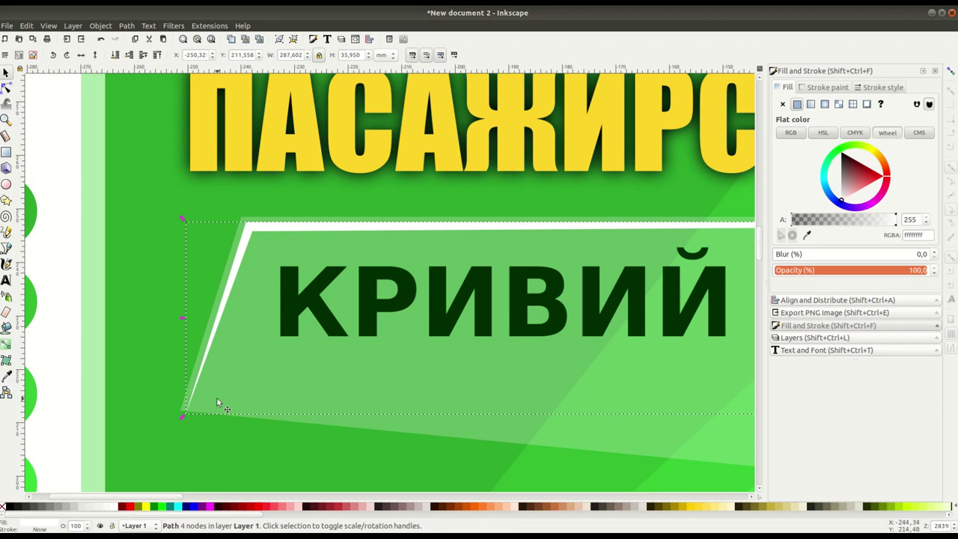
pyautogui.moveTo(183, 414); pyautogui.dragTo(198, 414)
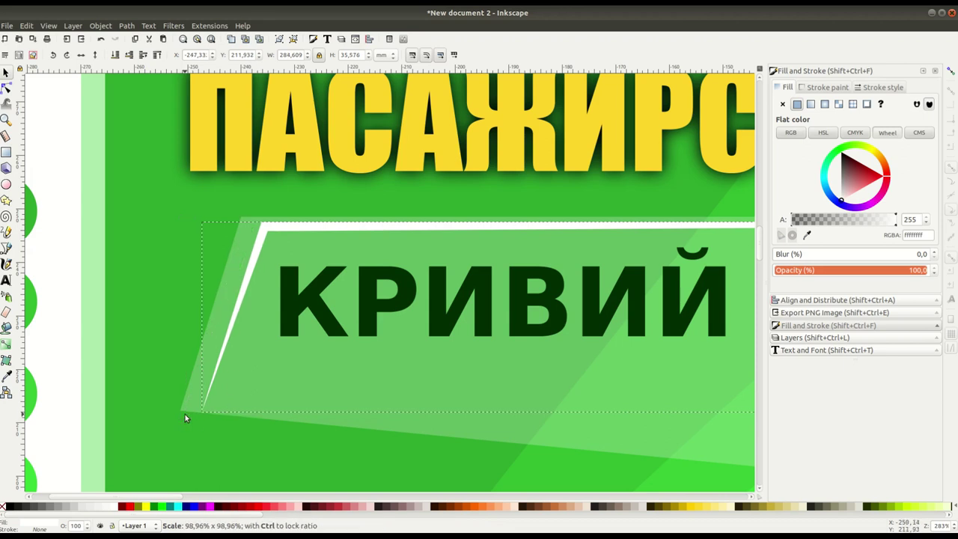
pyautogui.moveTo(310, 229); pyautogui.dragTo(301, 228)
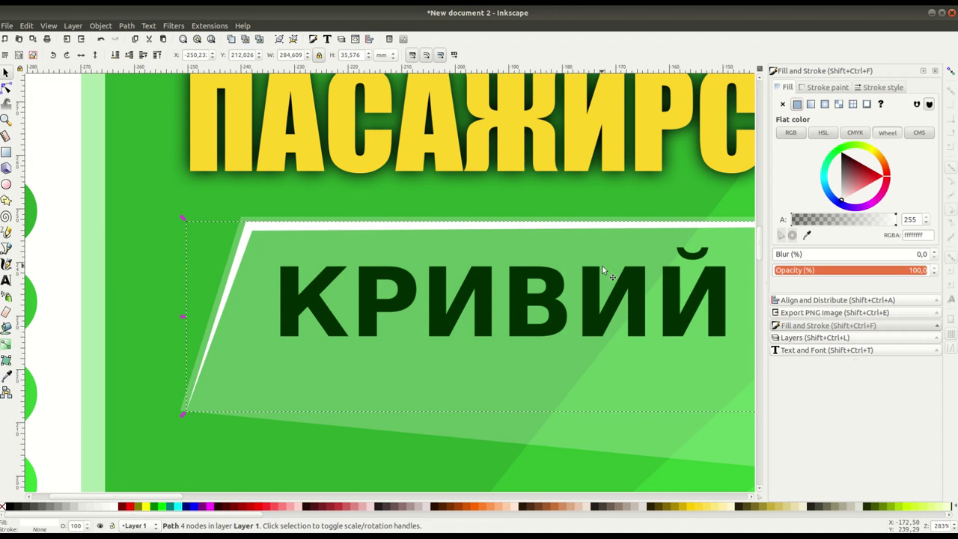
# Step: Scroll across the banner and select the large green background rectangle
pyautogui.hscroll(6, 526, 284)
pyautogui.hscroll(4, 526, 310)
pyautogui.hscroll(5, 526, 311)
pyautogui.hscroll(3, 536, 294)
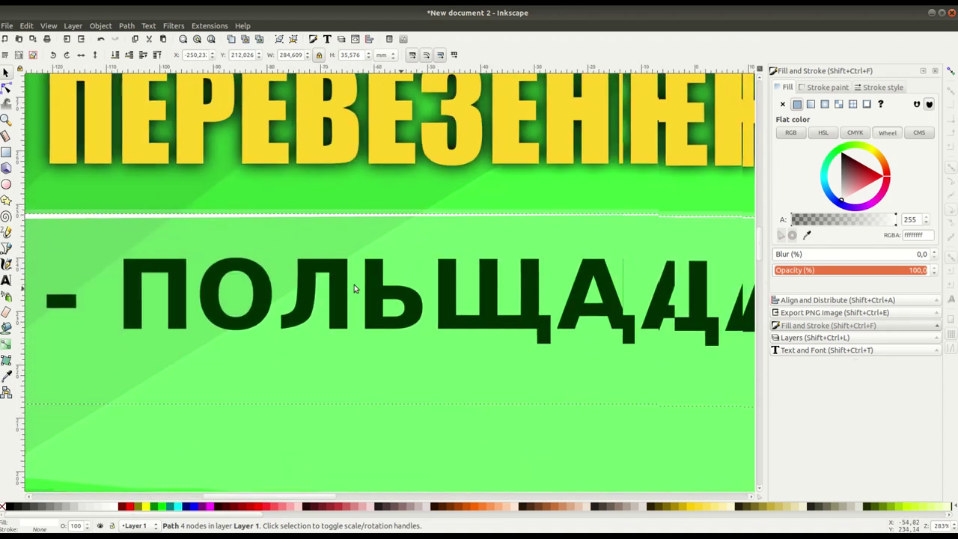
pyautogui.hscroll(2, 354, 284)
pyautogui.hscroll(2, 293, 301)
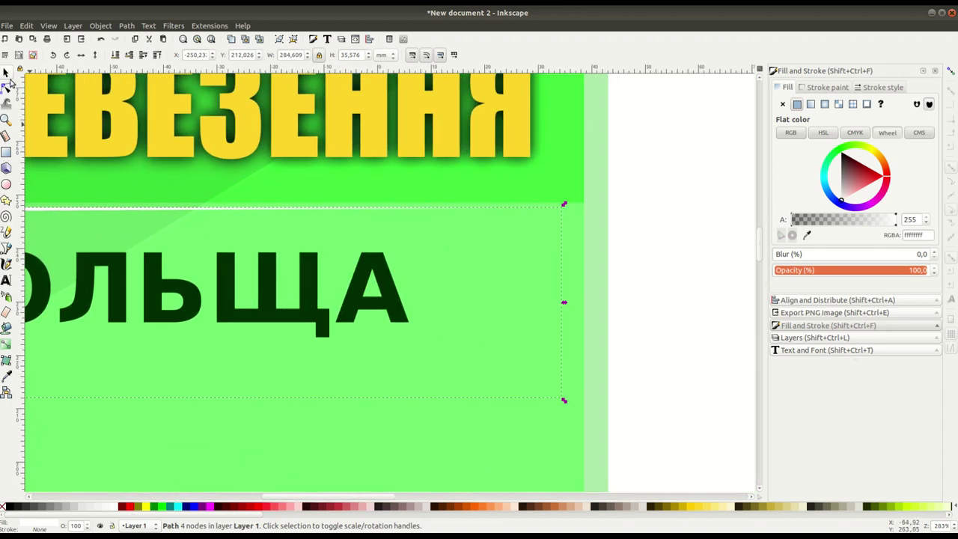
pyautogui.click(347, 236)
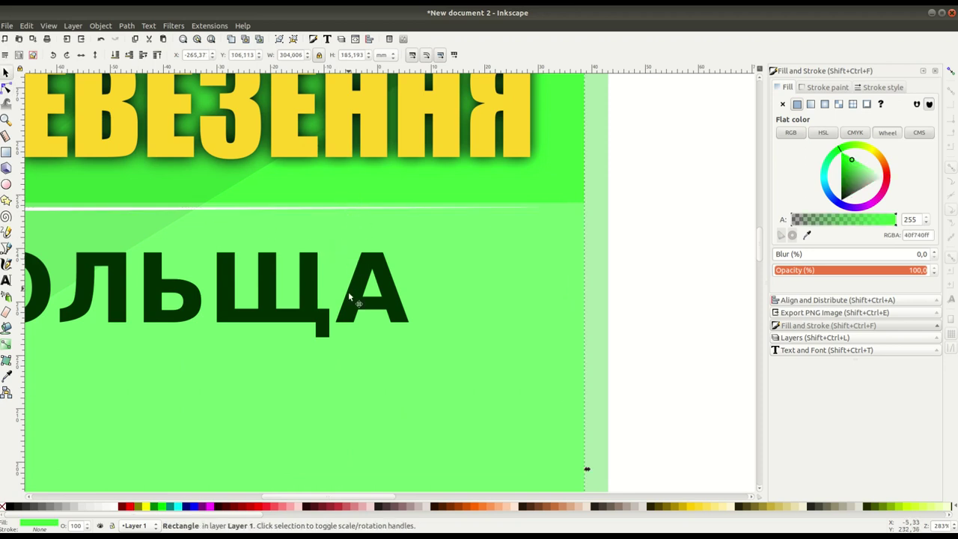
pyautogui.keyDown('ctrl'); pyautogui.scroll(-1, 348, 291); pyautogui.keyUp('ctrl')
pyautogui.keyDown('ctrl'); pyautogui.scroll(-2, 356, 298); pyautogui.keyUp('ctrl')
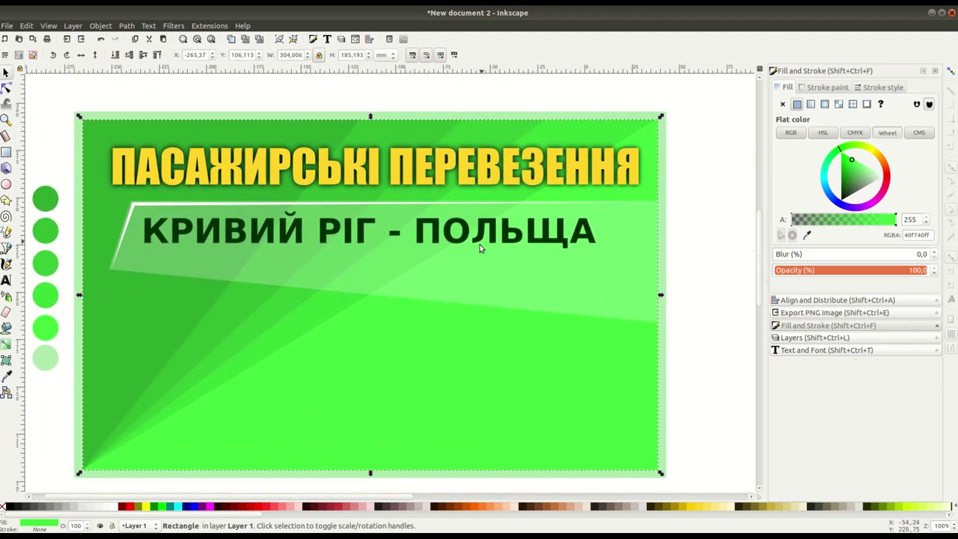
# Step: Raise the subtitle strip's opacity to about 32%
pyautogui.click(379, 267)
pyautogui.click(823, 270)
pyautogui.click(692, 282)
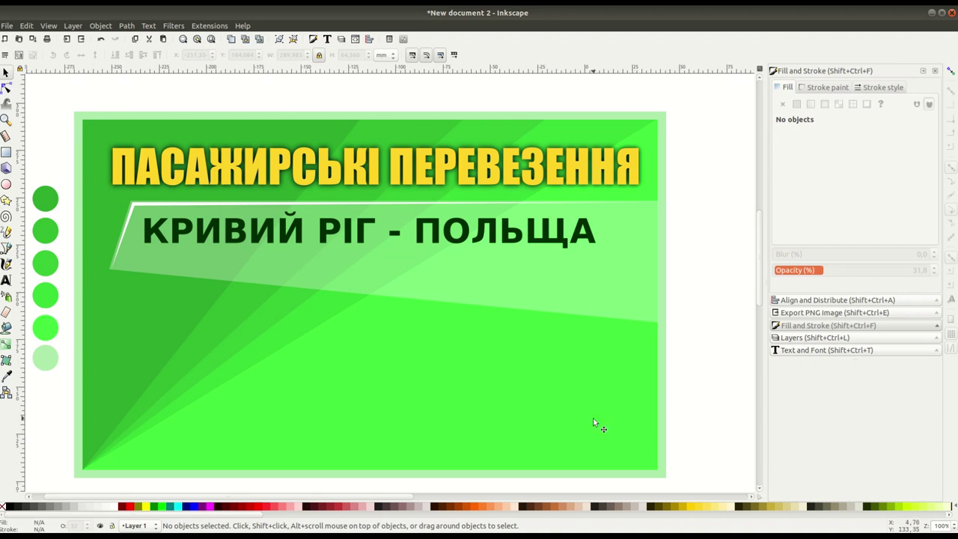
pyautogui.moveTo(450, 533)
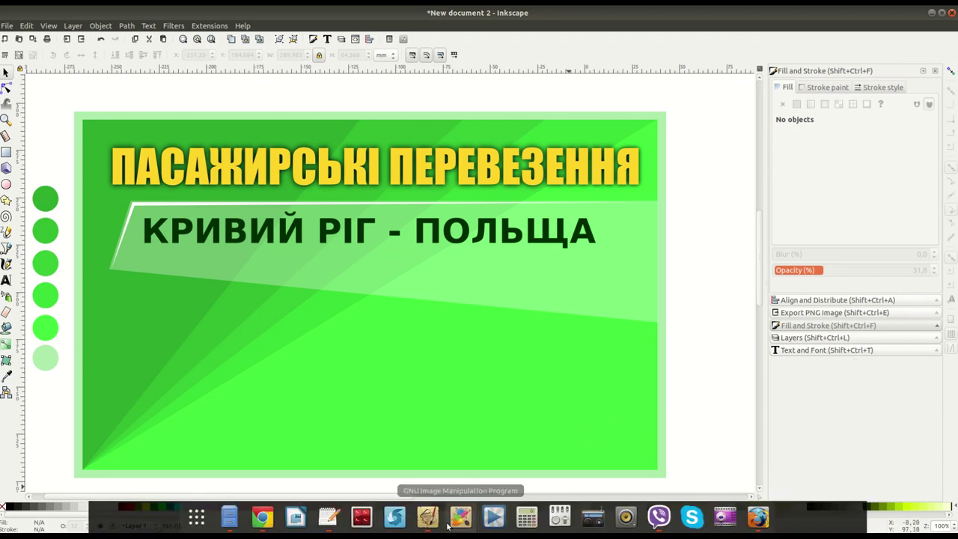
# Step: Copy the city list Warszawa, Wrocław, Olsztyn from the text editor
pyautogui.click(329, 517)
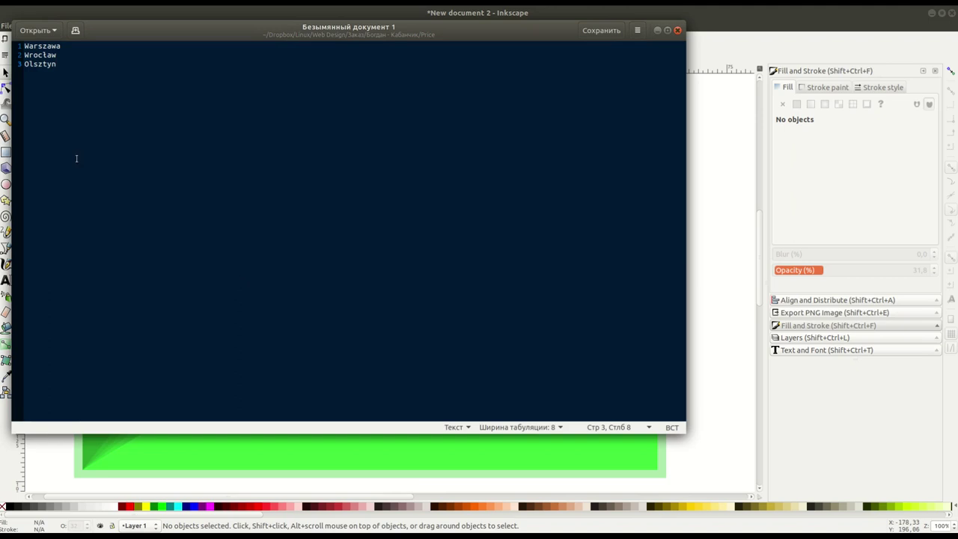
pyautogui.hotkey('ctrl', 'a')
pyautogui.rightClick(30, 50)
pyautogui.click(60, 88)
pyautogui.click(658, 30)
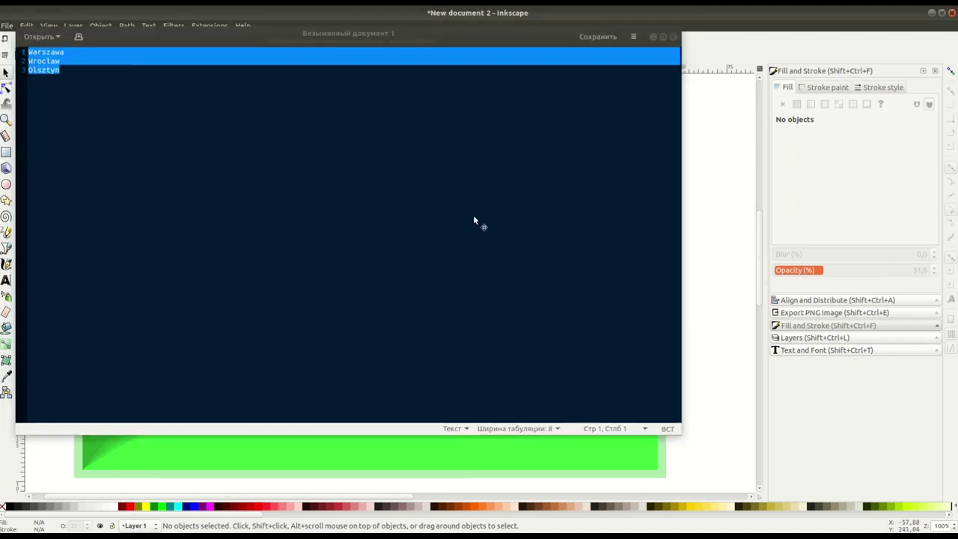
# Step: Paste the three city names as new text below the strip in sans-serif Bold Italic
pyautogui.click(5, 281)
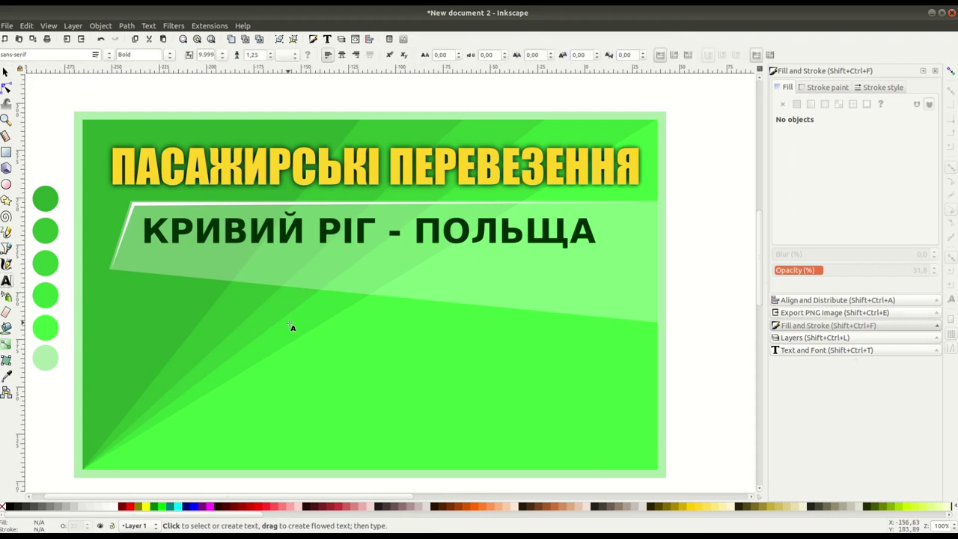
pyautogui.click(407, 293)
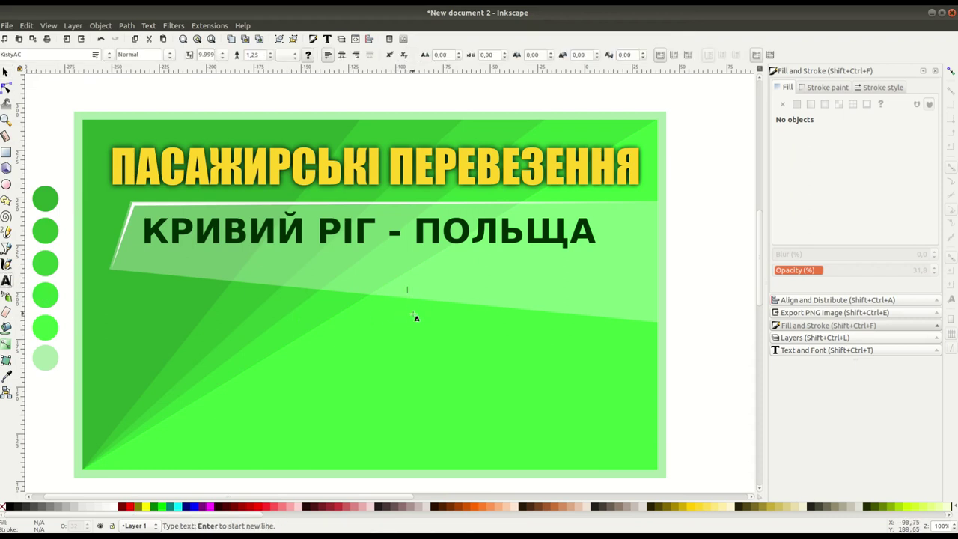
pyautogui.hotkey('ctrl', 'v')
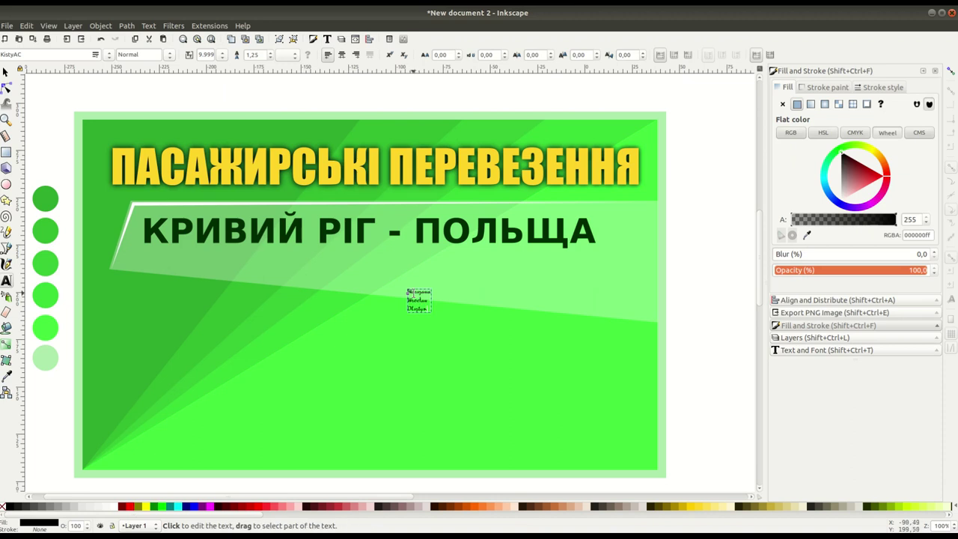
pyautogui.moveTo(408, 290); pyautogui.dragTo(431, 310)
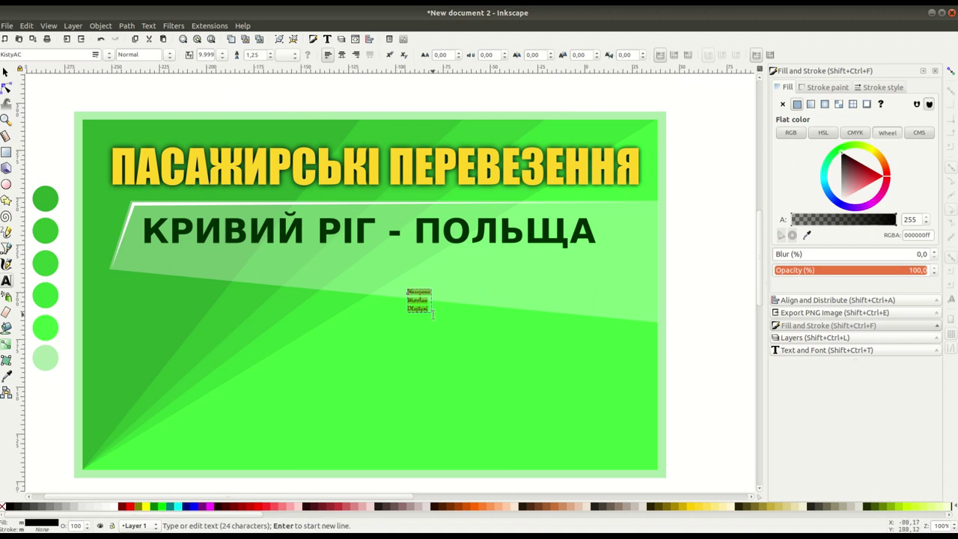
pyautogui.click(108, 54)
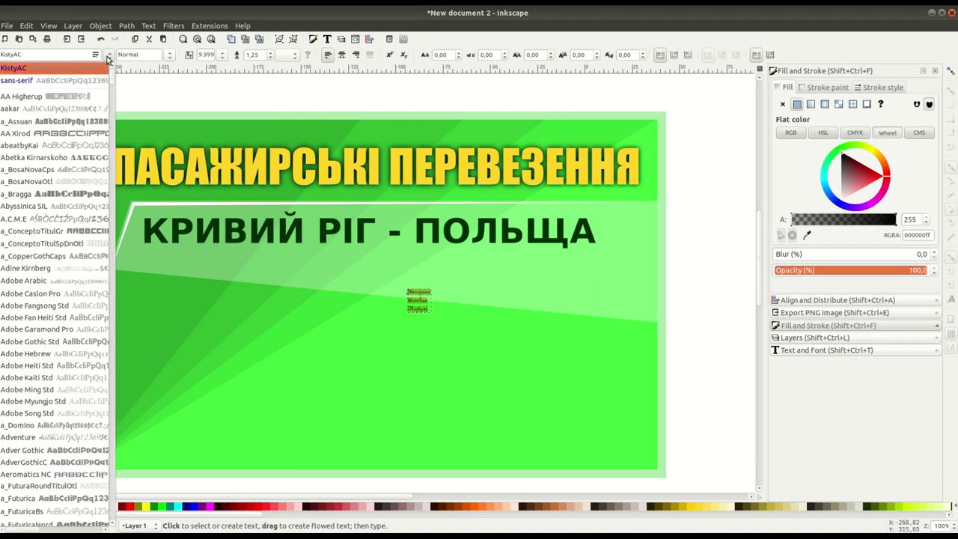
pyautogui.click(93, 81)
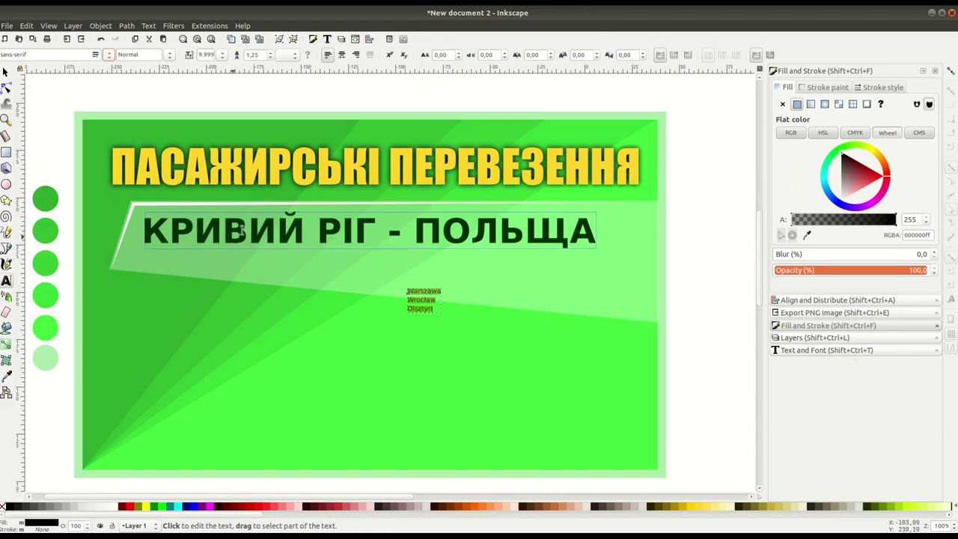
pyautogui.click(169, 57)
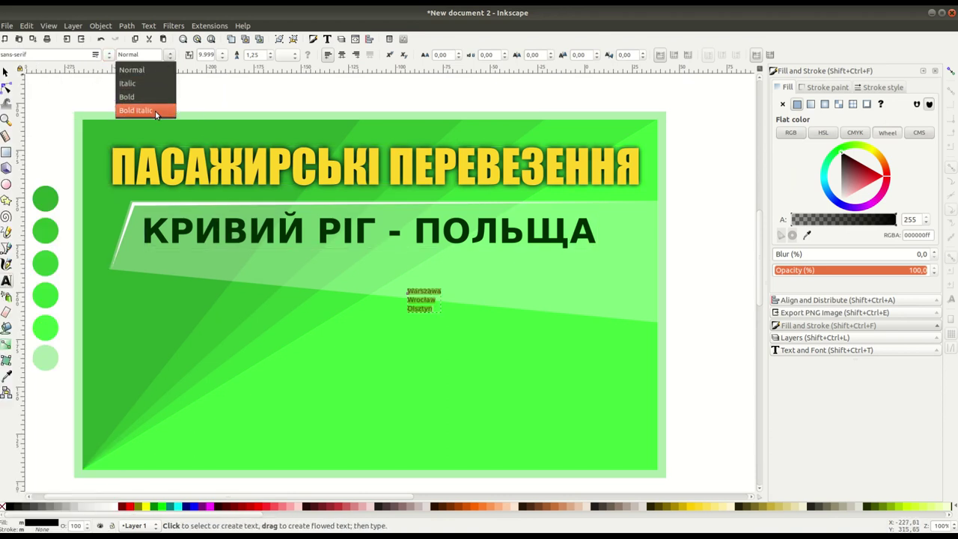
pyautogui.click(155, 111)
# Step: Enlarge the city text about 258%, place it right of centre, and colour it white
pyautogui.click(6, 71)
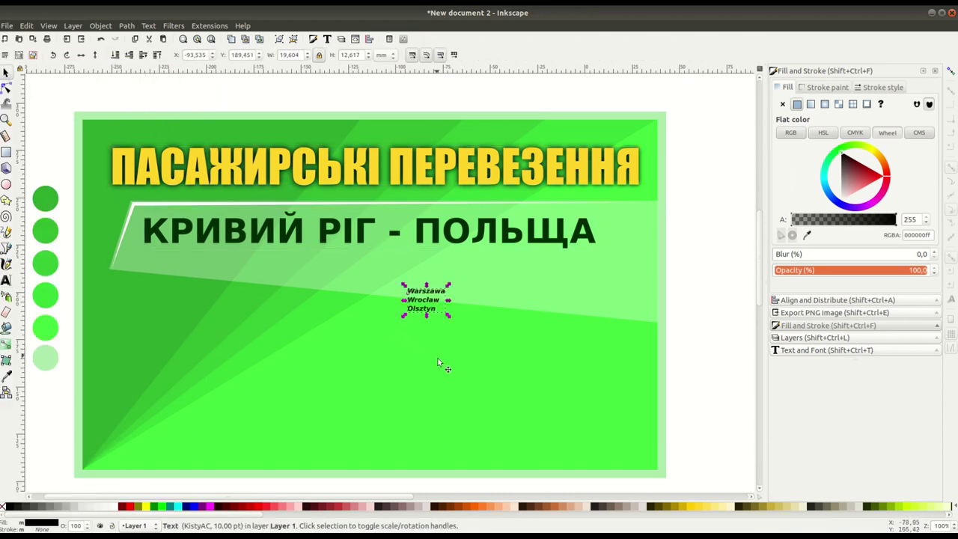
pyautogui.moveTo(450, 315); pyautogui.dragTo(538, 406)
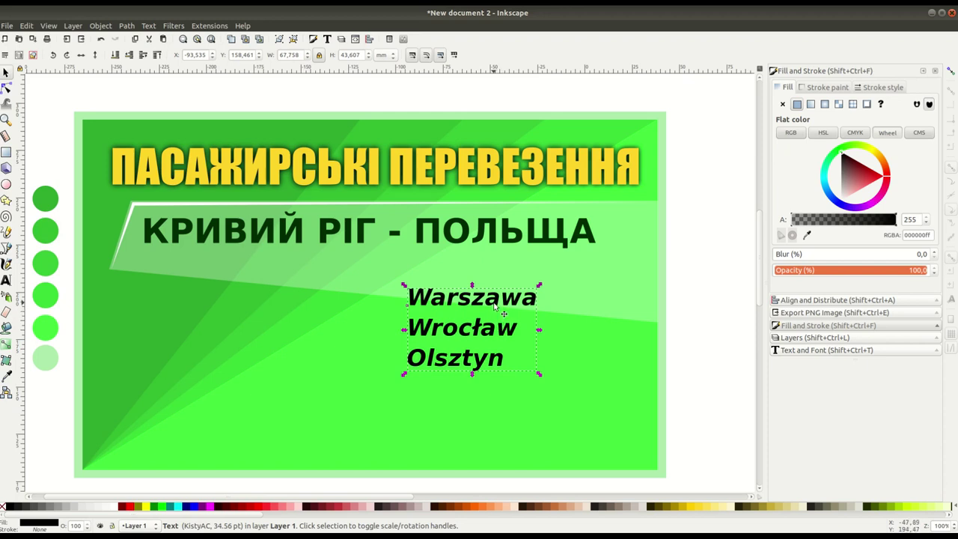
pyautogui.moveTo(495, 304); pyautogui.dragTo(534, 292)
pyautogui.moveTo(578, 360); pyautogui.dragTo(588, 367)
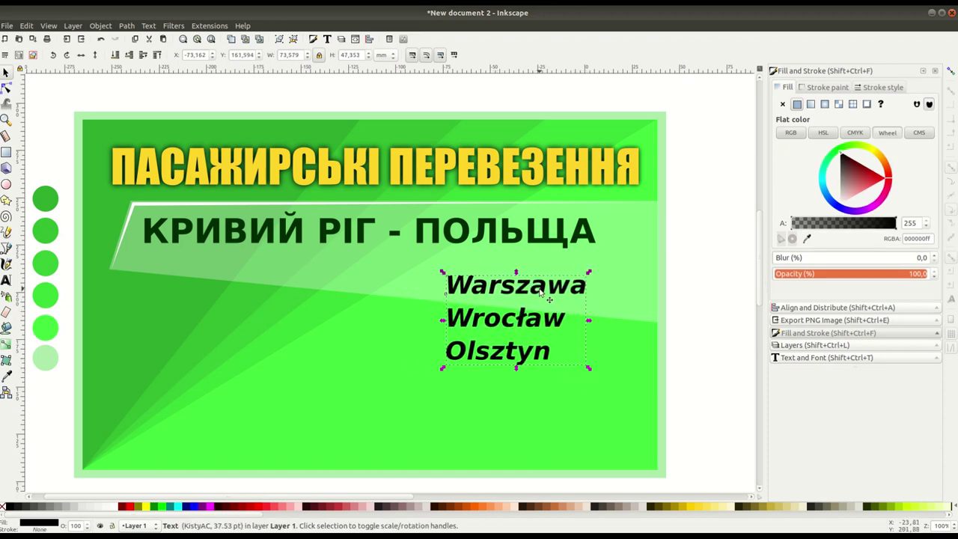
pyautogui.moveTo(541, 292); pyautogui.dragTo(542, 290)
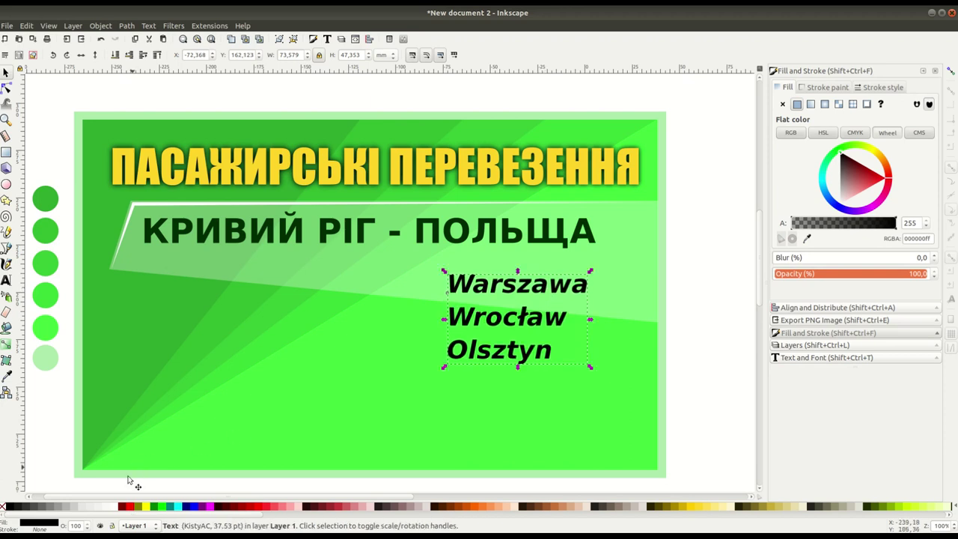
pyautogui.click(114, 507)
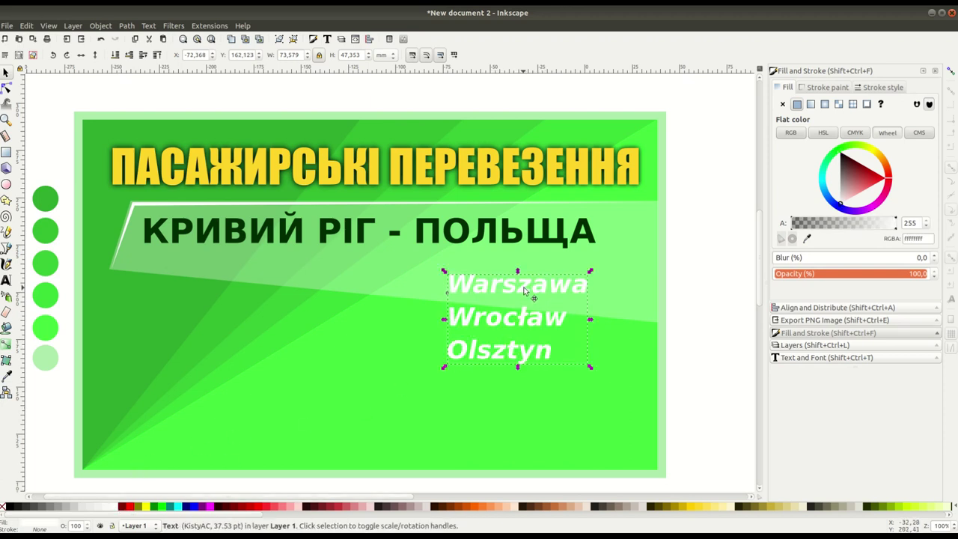
pyautogui.moveTo(524, 291); pyautogui.dragTo(523, 289)
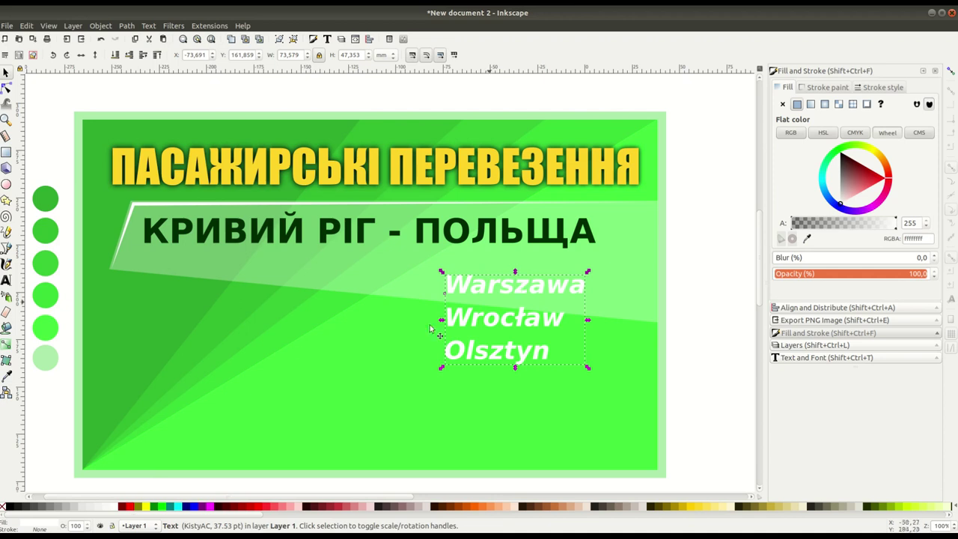
# Step: Draw a closed five-point shield outline around the city names, pulling its top-left node slightly left
pyautogui.click(6, 345)
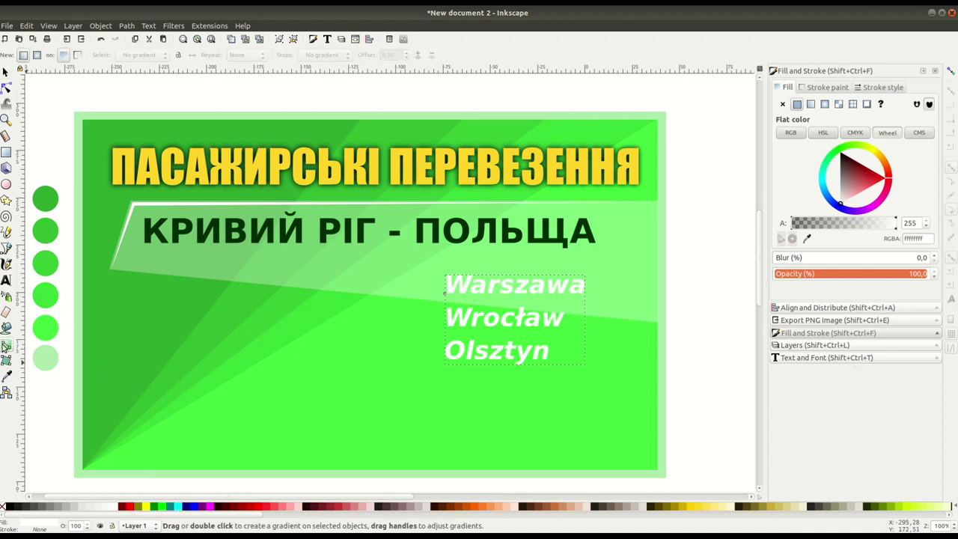
pyautogui.click(6, 248)
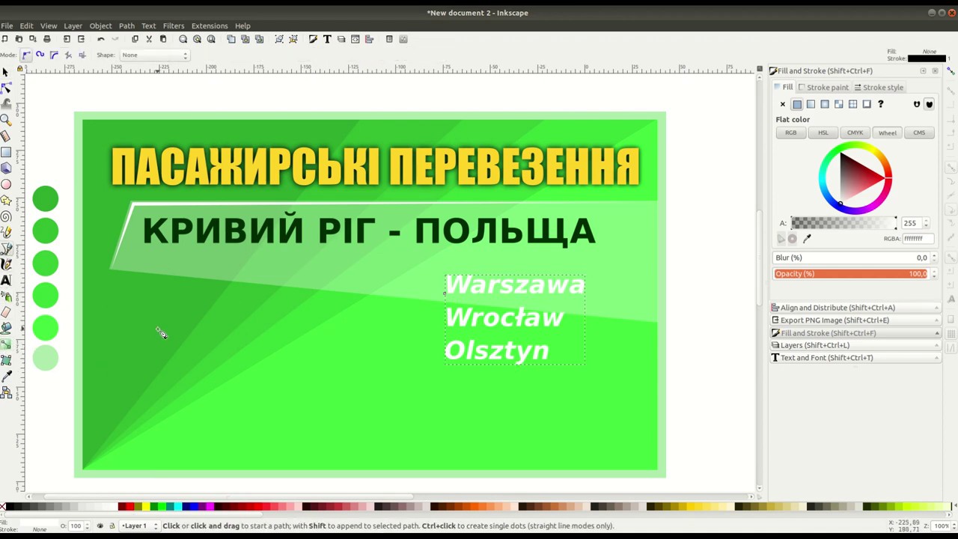
pyautogui.click(412, 265)
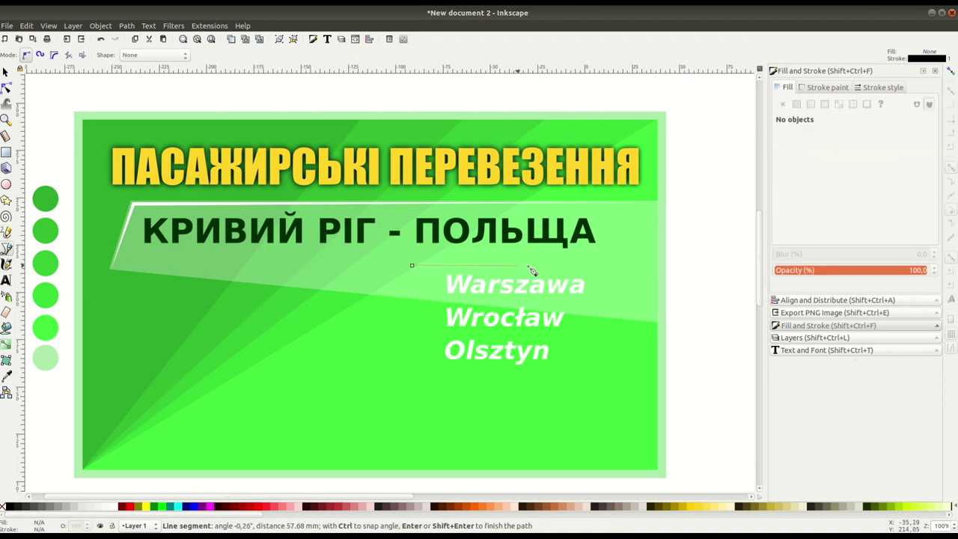
pyautogui.click(629, 265)
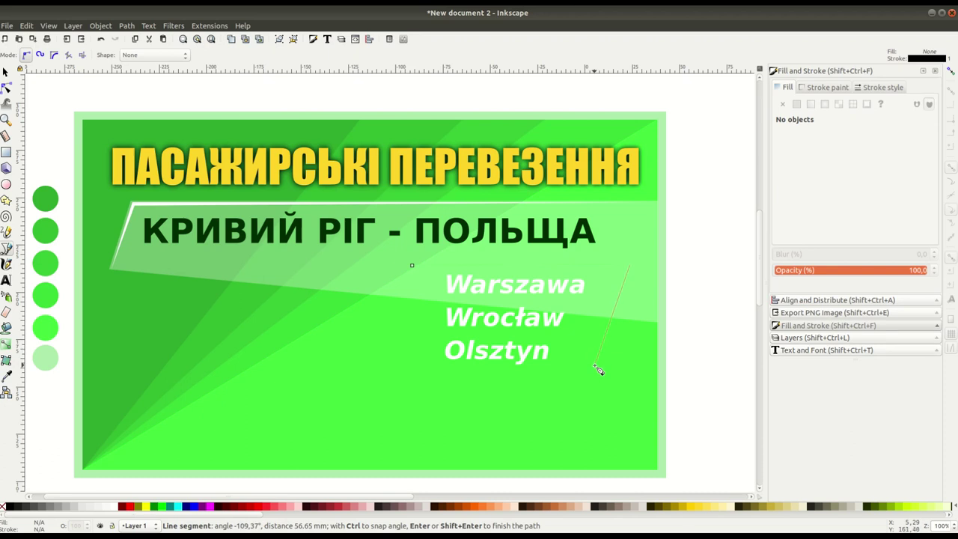
pyautogui.click(596, 366)
pyautogui.click(494, 400)
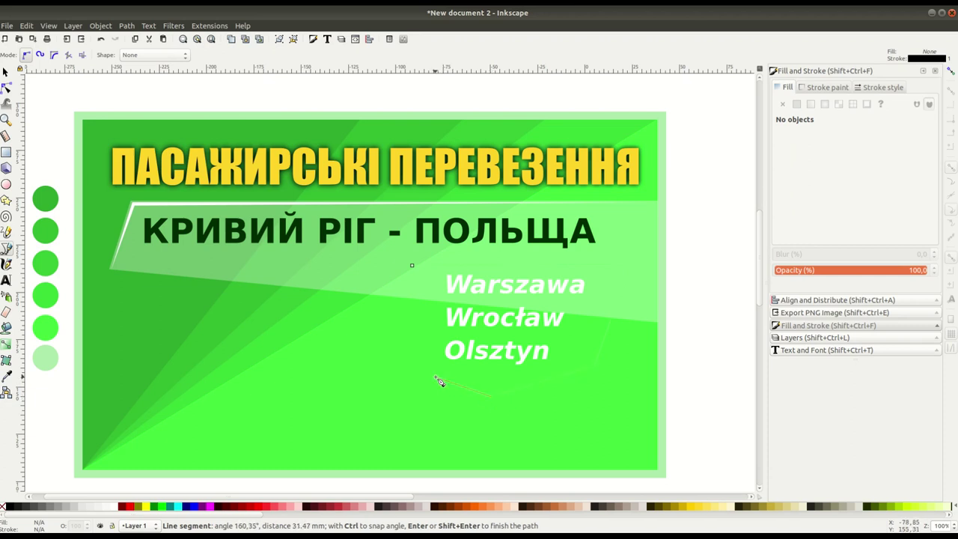
pyautogui.click(430, 375)
pyautogui.click(413, 266)
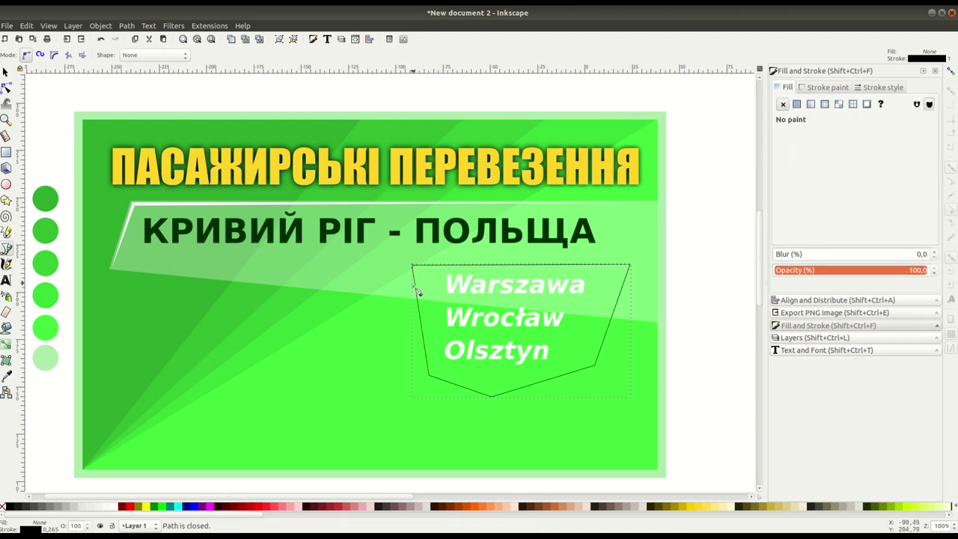
pyautogui.click(6, 87)
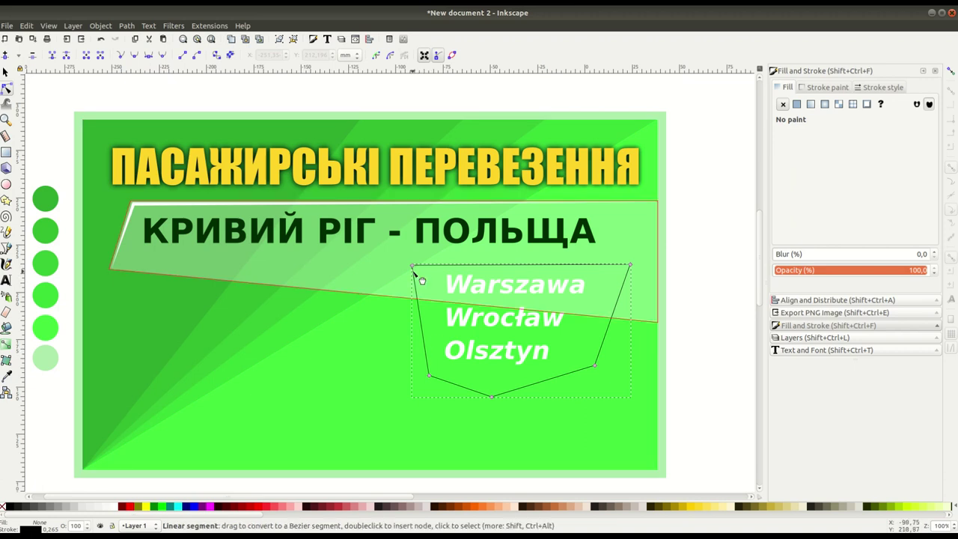
pyautogui.moveTo(413, 267); pyautogui.dragTo(404, 264)
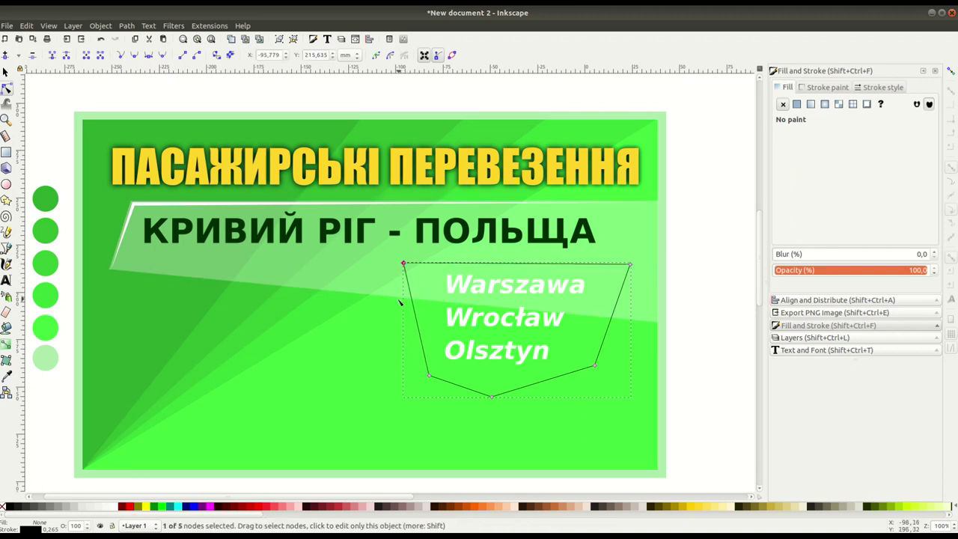
# Step: Remove the shield's outline and give it a flat solid fill
pyautogui.click(6, 72)
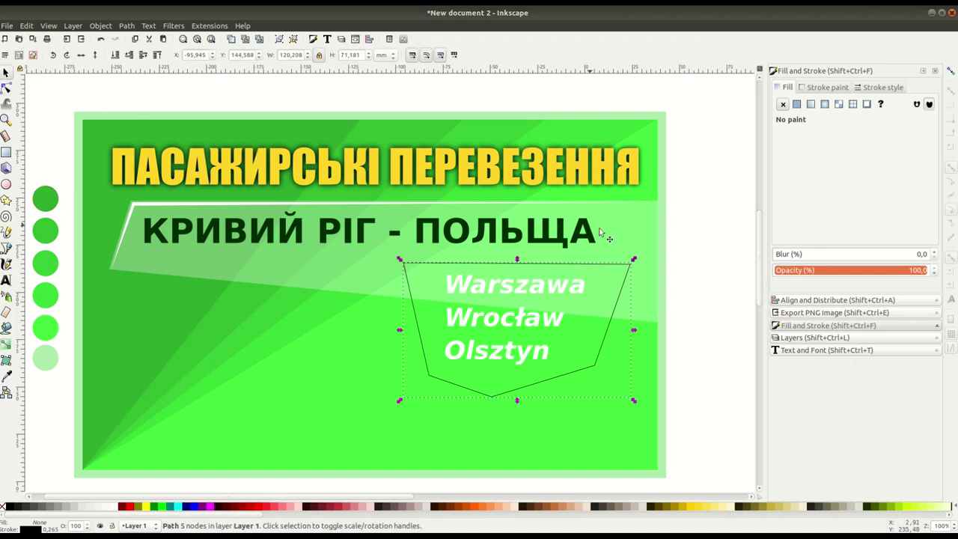
pyautogui.click(824, 88)
pyautogui.click(783, 104)
pyautogui.click(786, 87)
pyautogui.click(797, 104)
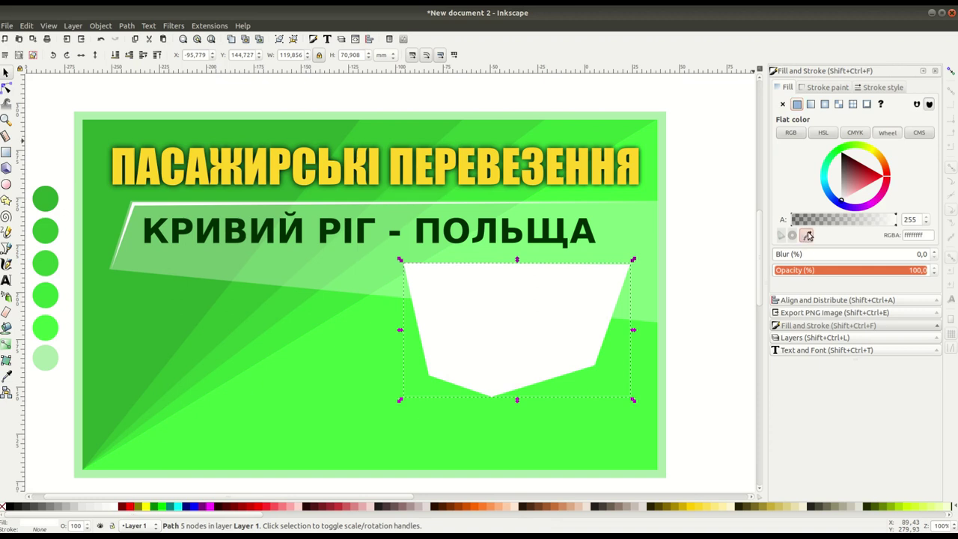
# Step: Fill the shield with the third circle's green 36c536ff at about 66% opacity, one step behind the city names
pyautogui.press('d')
pyautogui.click(47, 268)
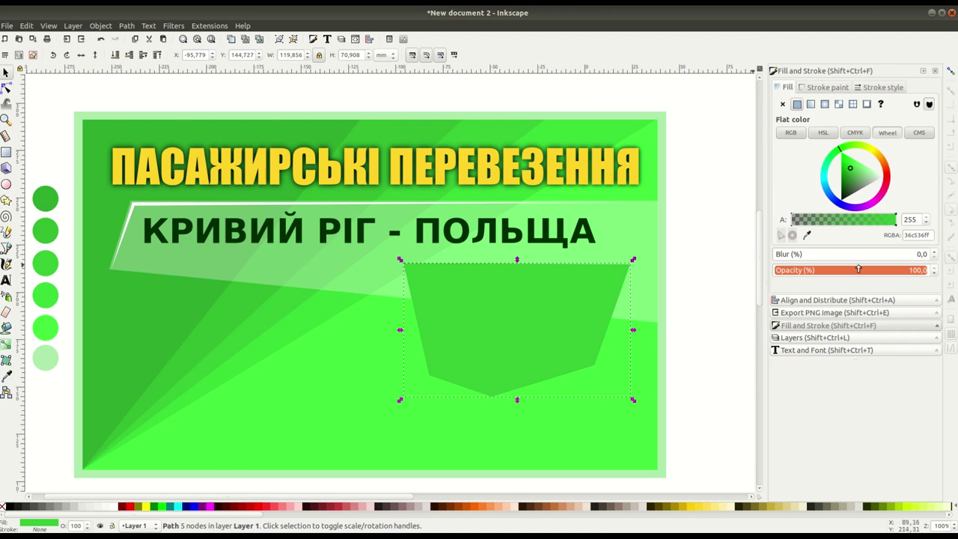
pyautogui.click(880, 269)
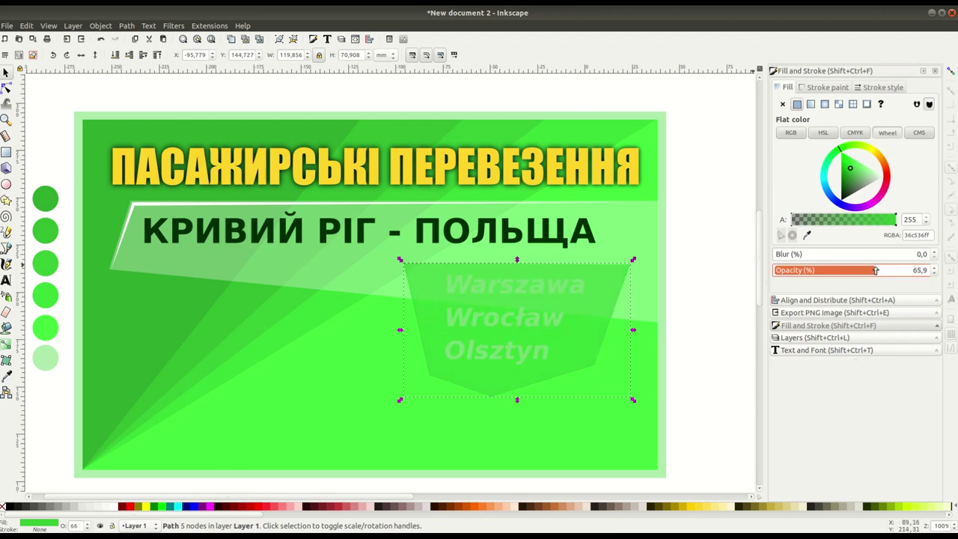
pyautogui.click(130, 57)
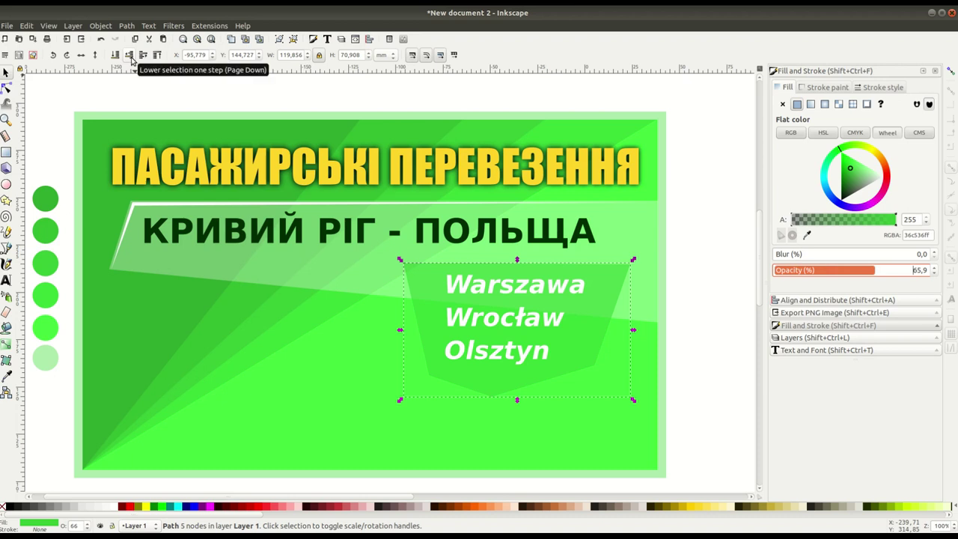
pyautogui.press('Escape')
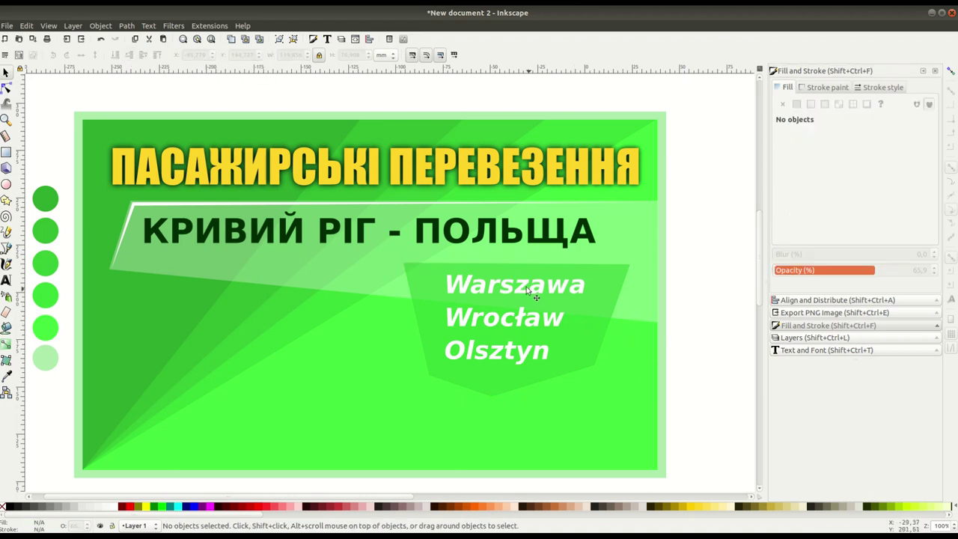
pyautogui.click(523, 286)
# Step: Duplicate the city names as a black copy offset slightly right and down, beneath the white text as a shadow
pyautogui.rightClick(523, 285)
pyautogui.click(558, 100)
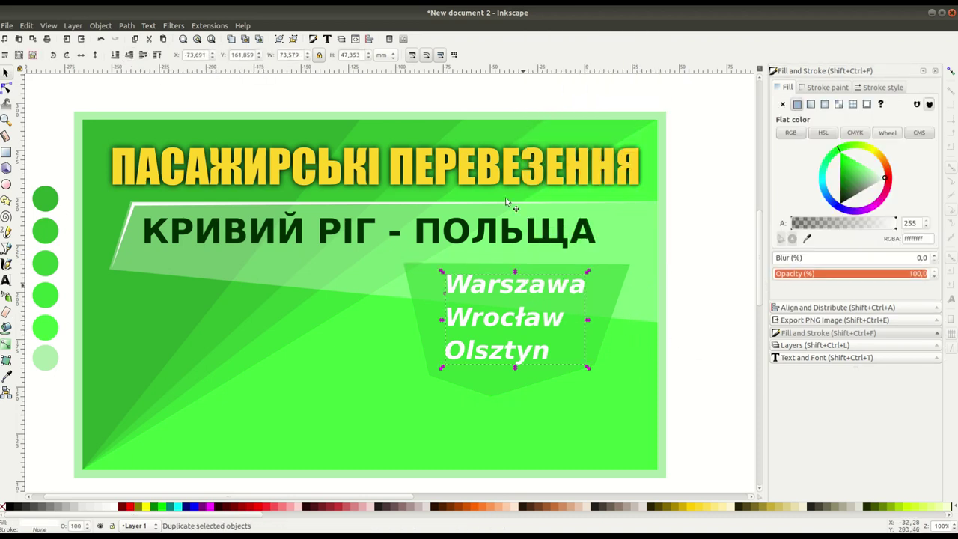
pyautogui.click(5, 507)
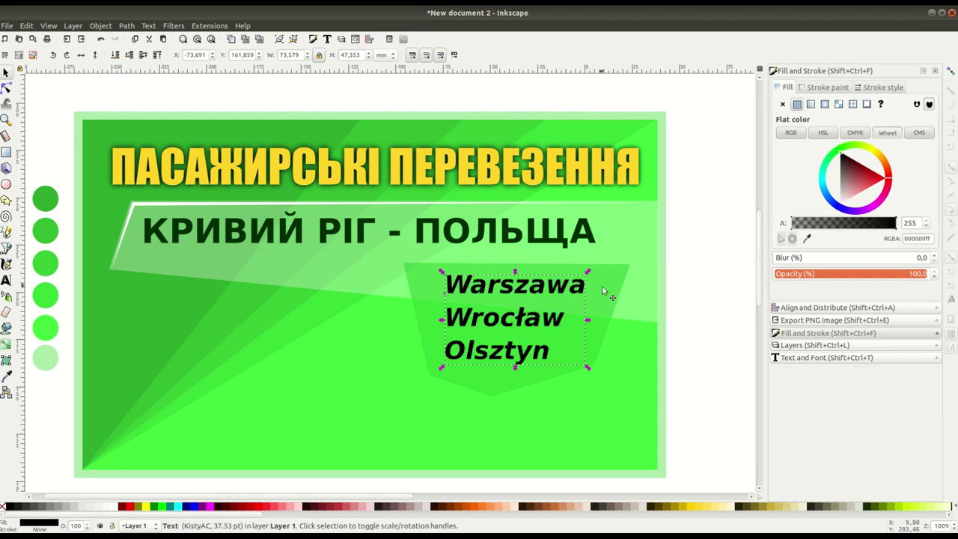
pyautogui.keyDown('ctrl'); pyautogui.scroll(1, 524, 315); pyautogui.keyUp('ctrl')
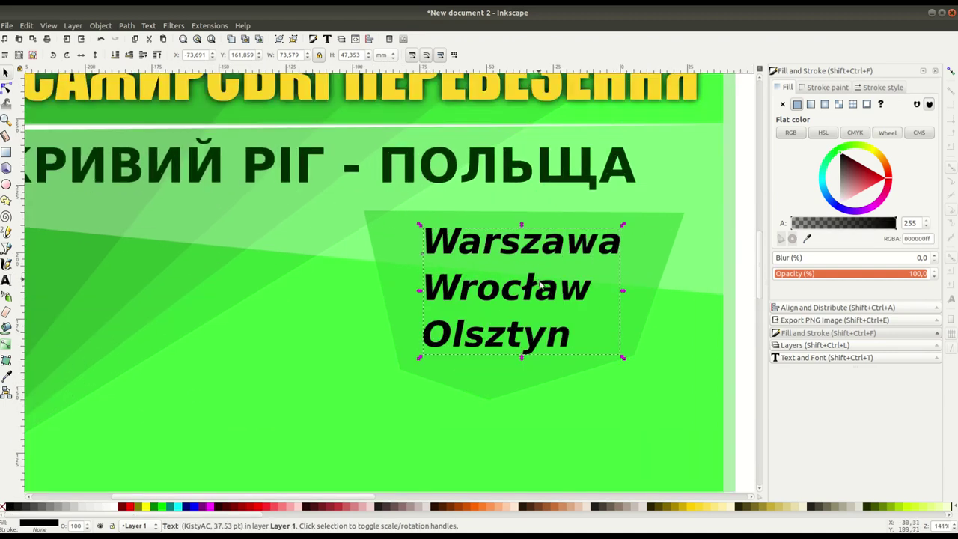
pyautogui.keyDown('ctrl'); pyautogui.scroll(1, 485, 291); pyautogui.keyUp('ctrl')
pyautogui.hscroll(3, 459, 307)
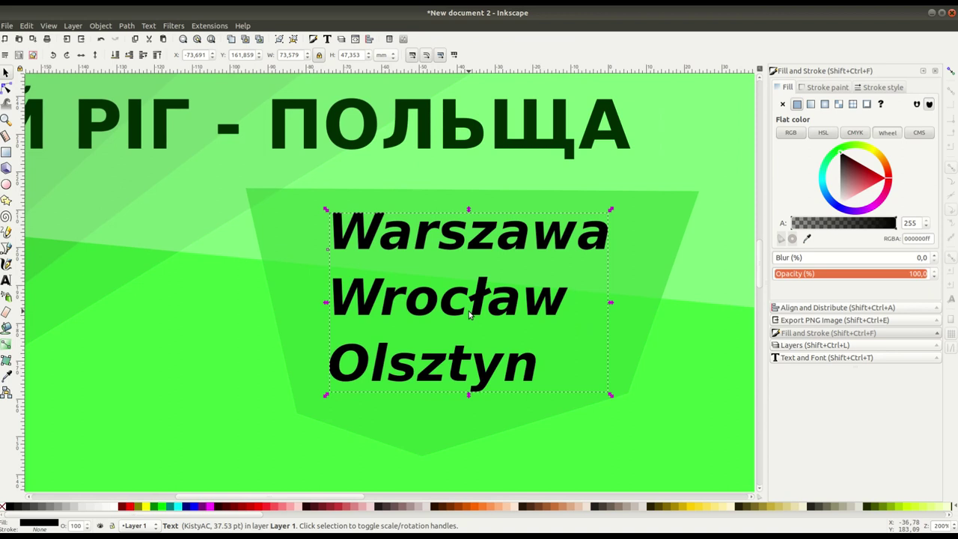
pyautogui.moveTo(468, 314); pyautogui.dragTo(470, 316)
pyautogui.press('Down')
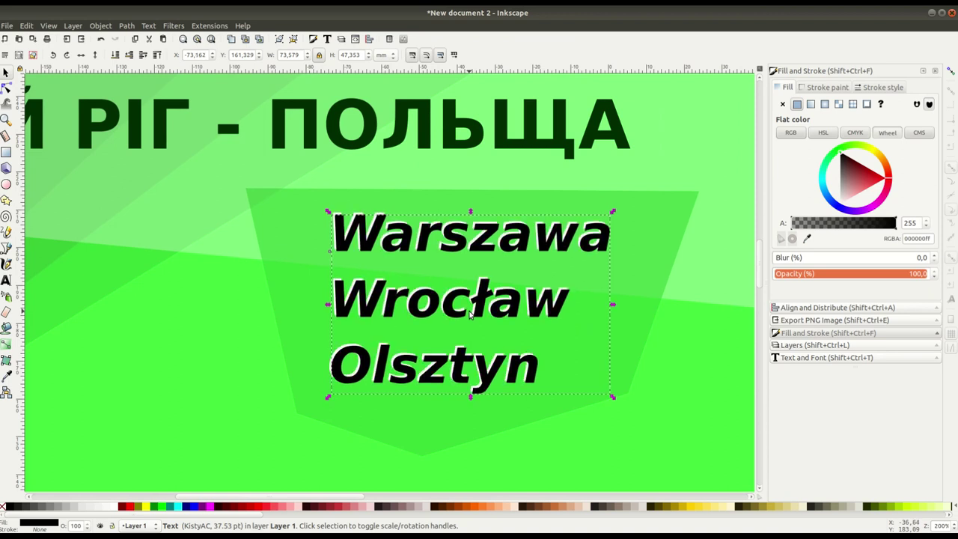
pyautogui.click(129, 54)
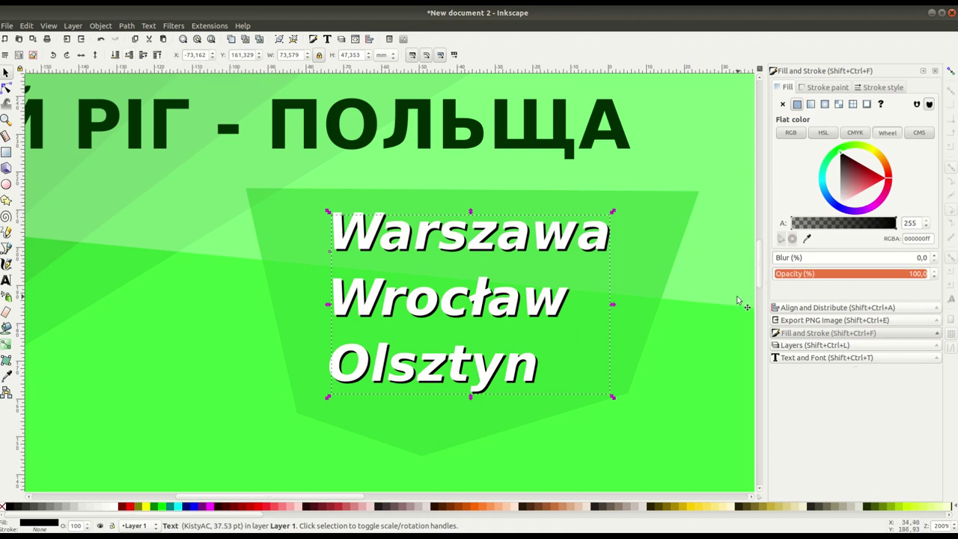
# Step: Set the city-name shadow's opacity to about 72.7% and zoom out to the whole banner
pyautogui.click(872, 275)
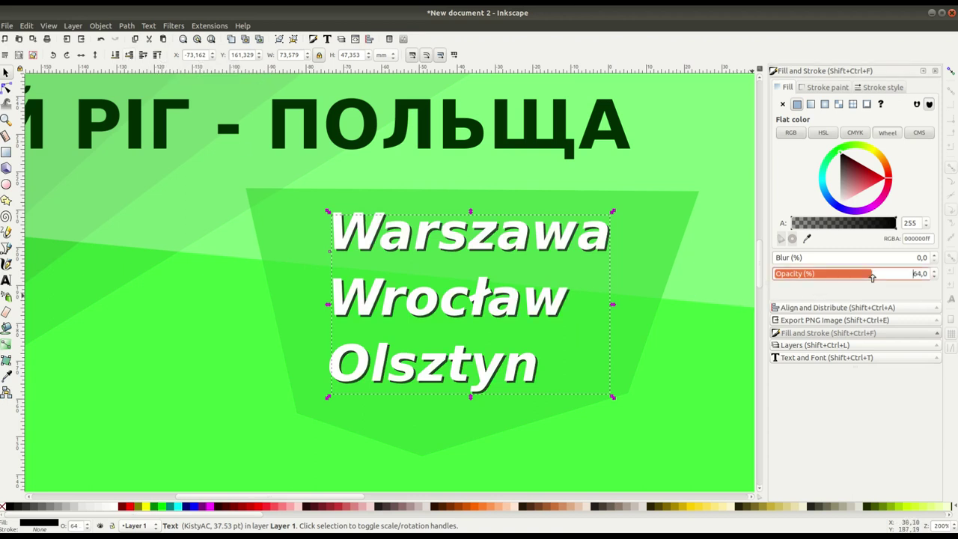
pyautogui.moveTo(881, 276); pyautogui.dragTo(886, 275)
pyautogui.click(741, 352)
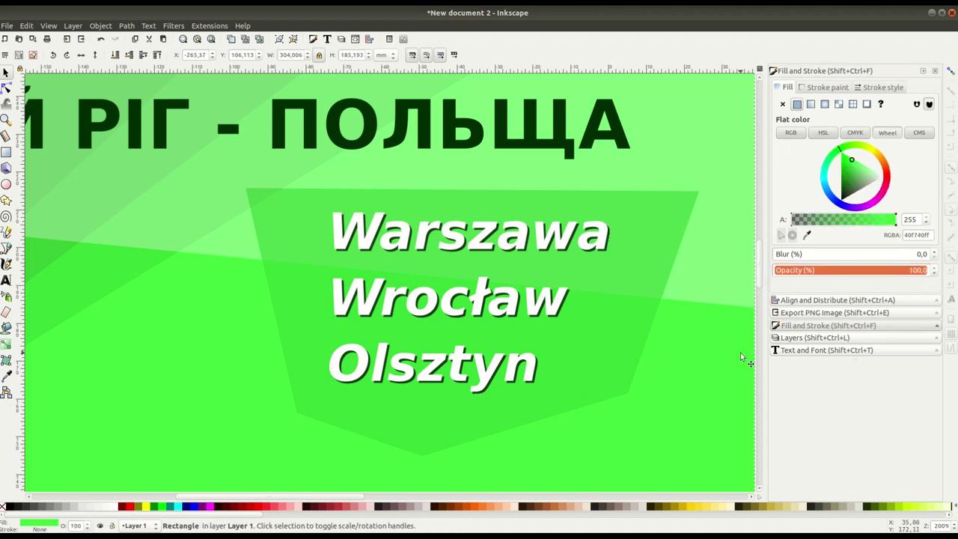
pyautogui.press('-')
pyautogui.press('-')
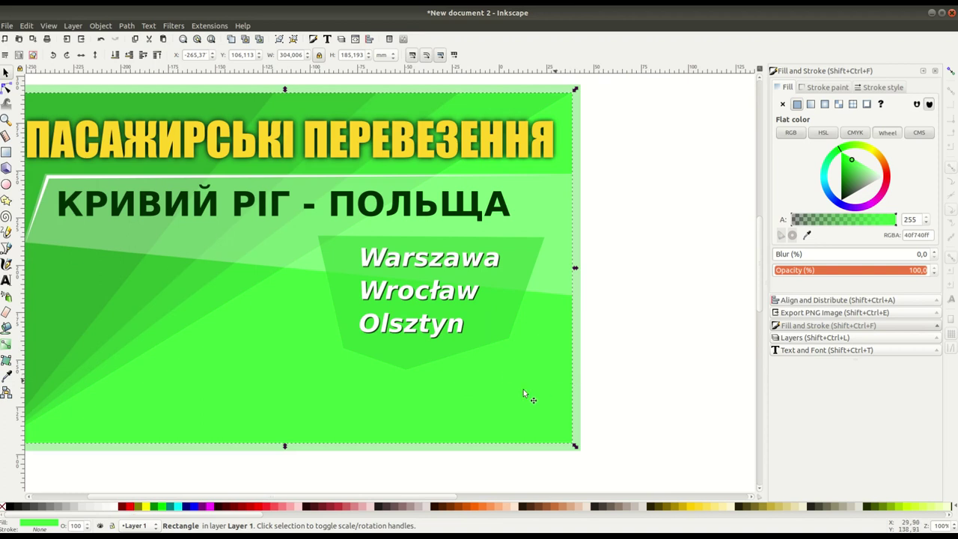
# Step: Duplicate the green shield, offset the copy slightly down-left, and lower it beneath the city names
pyautogui.click(506, 292)
pyautogui.rightClick(506, 292)
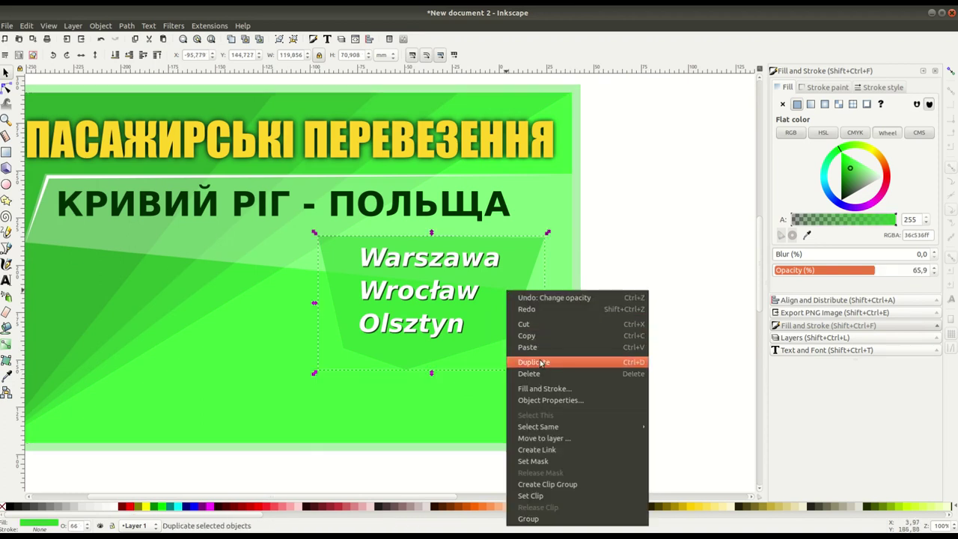
pyautogui.click(540, 363)
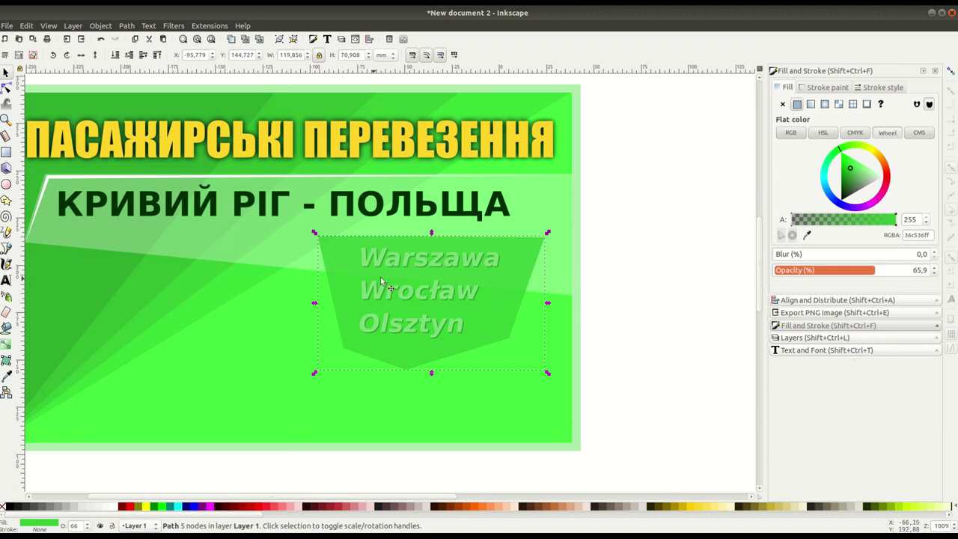
pyautogui.moveTo(487, 298); pyautogui.dragTo(480, 301)
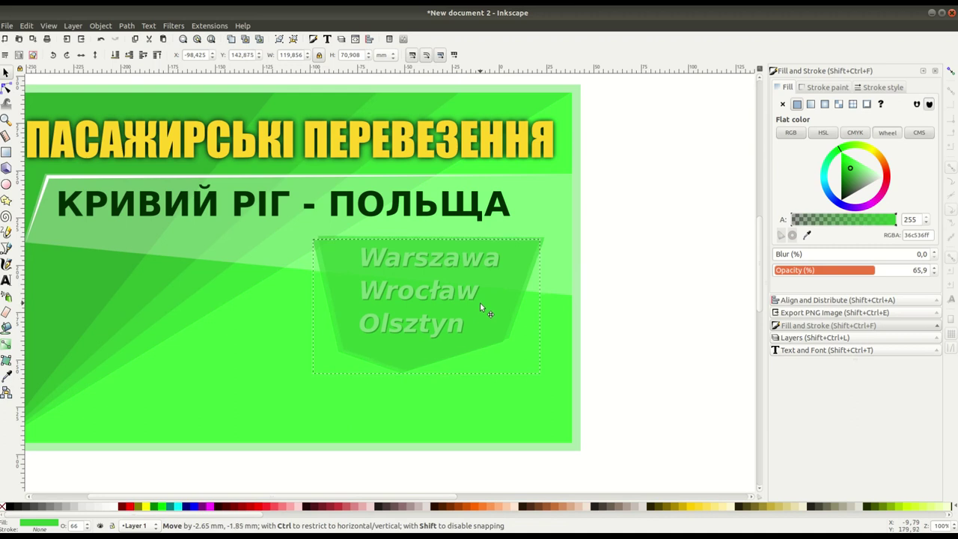
pyautogui.moveTo(480, 302); pyautogui.dragTo(480, 303)
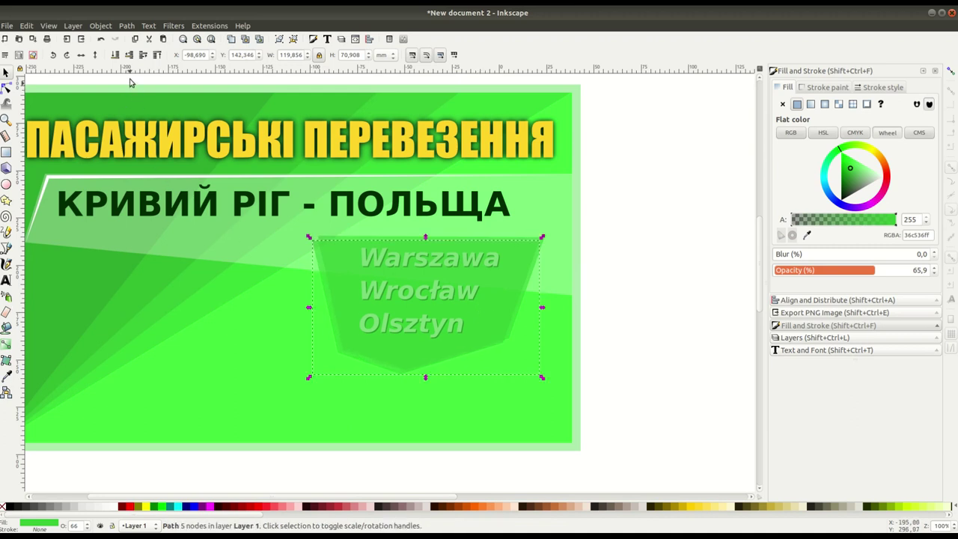
pyautogui.click(128, 59)
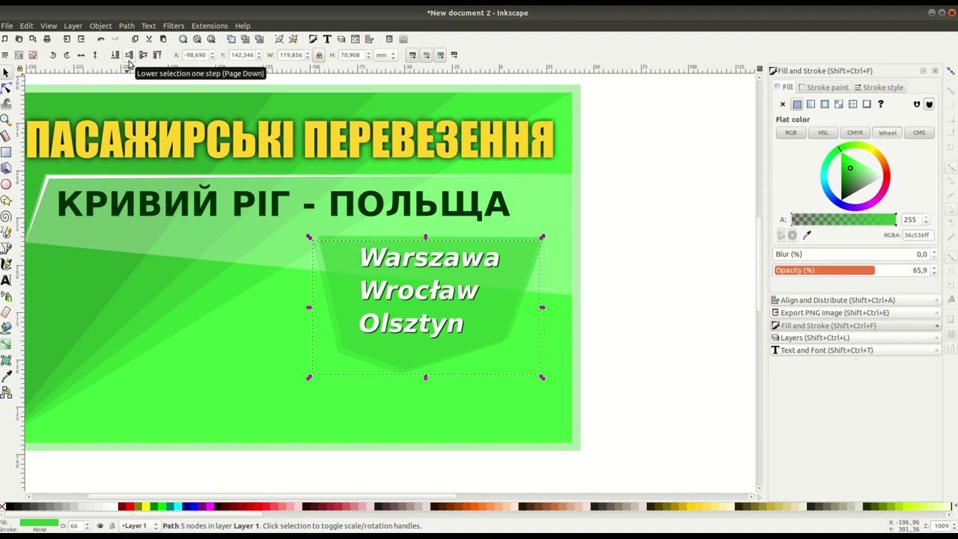
pyautogui.click(670, 309)
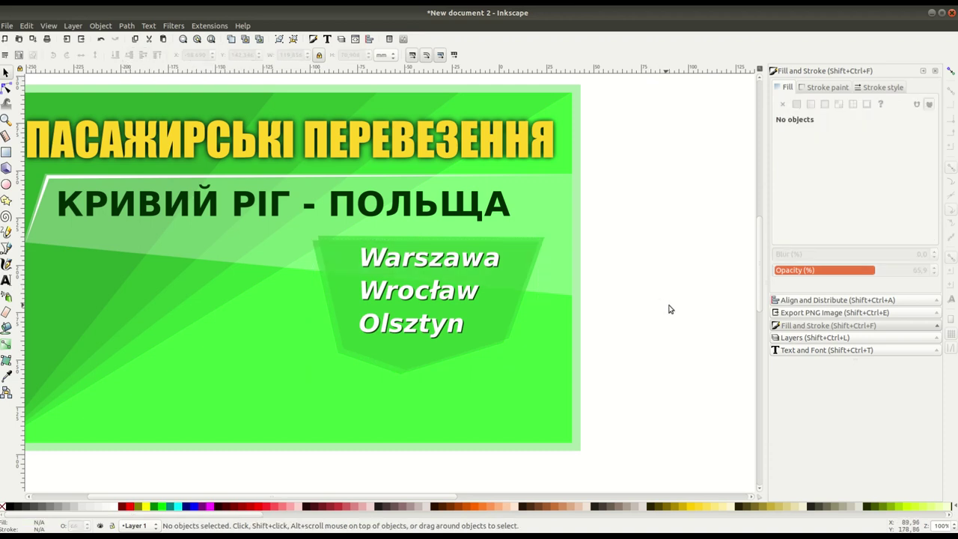
pyautogui.moveTo(622, 229); pyautogui.dragTo(332, 356)
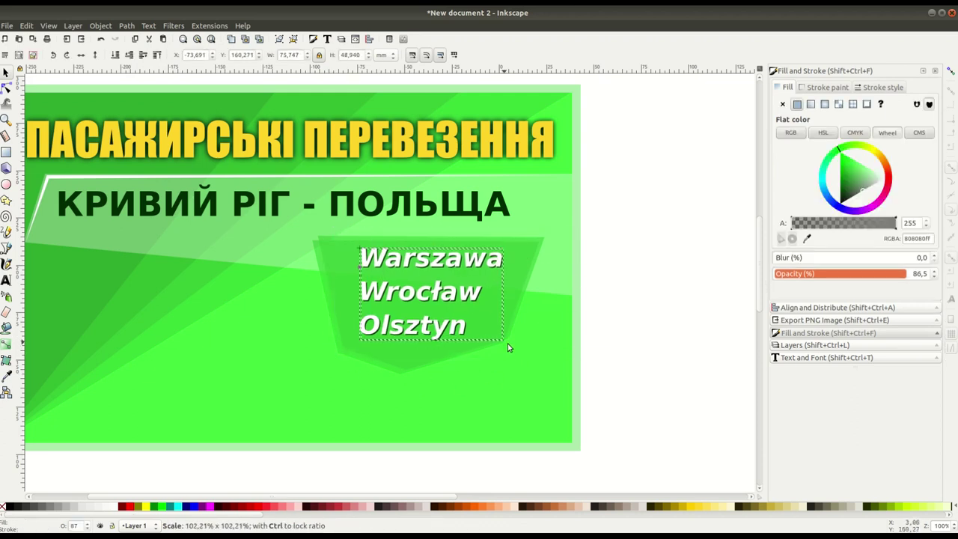
# Step: Enlarge the city names slightly, shift them left, and group them
pyautogui.moveTo(504, 345); pyautogui.dragTo(515, 348)
pyautogui.moveTo(484, 265)
pyautogui.mouseDown()
pyautogui.moveTo(477, 264)
pyautogui.moveTo(483, 270)
pyautogui.mouseUp()
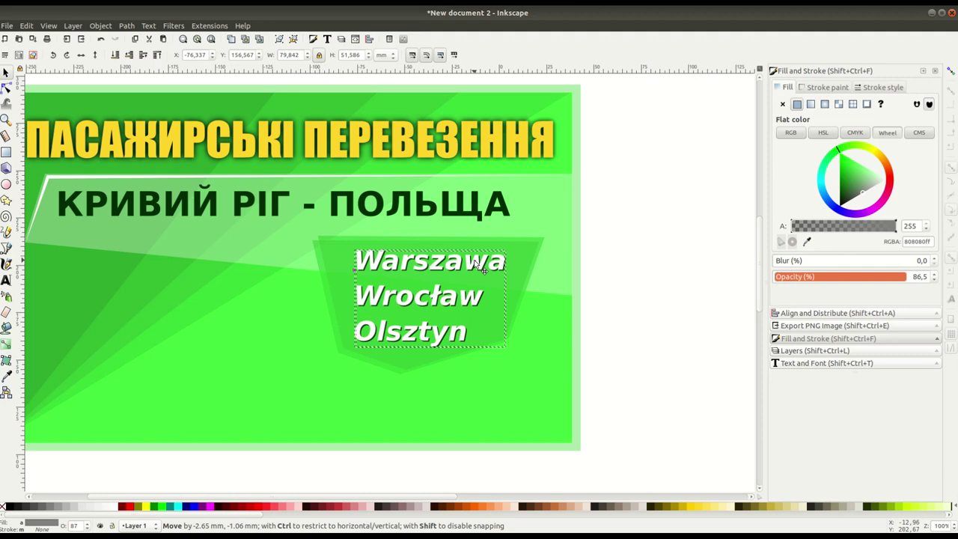
pyautogui.moveTo(483, 269); pyautogui.dragTo(478, 268)
pyautogui.click(101, 25)
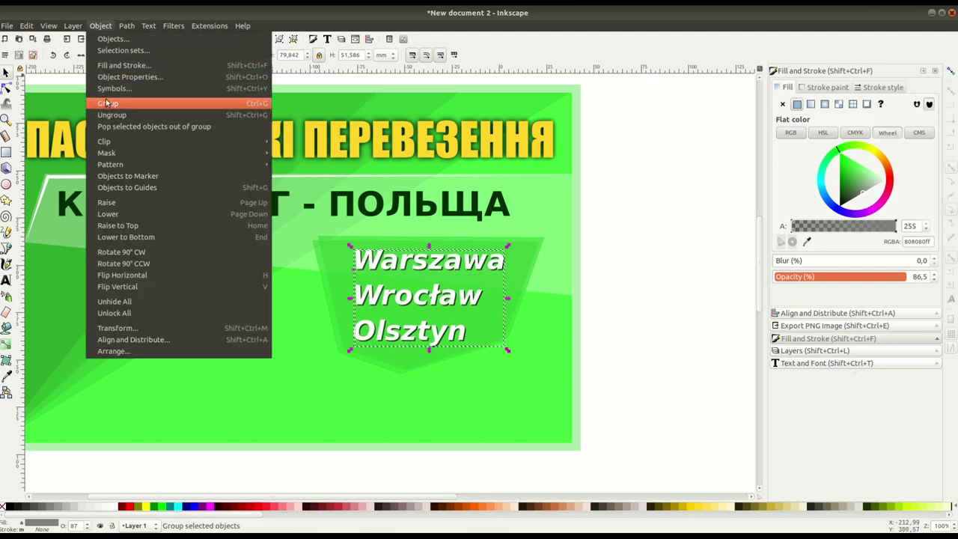
pyautogui.click(109, 104)
# Step: Resize and reposition the two shields, then scale and move them together with the city-name group
pyautogui.click(624, 229)
pyautogui.moveTo(627, 227); pyautogui.dragTo(295, 389)
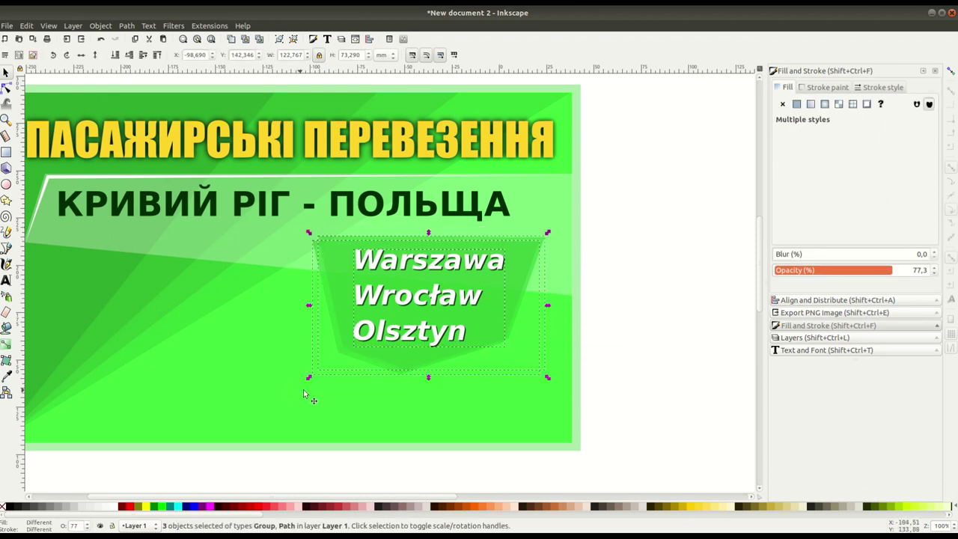
pyautogui.keyDown('shift'); pyautogui.click(410, 308); pyautogui.keyUp('shift')
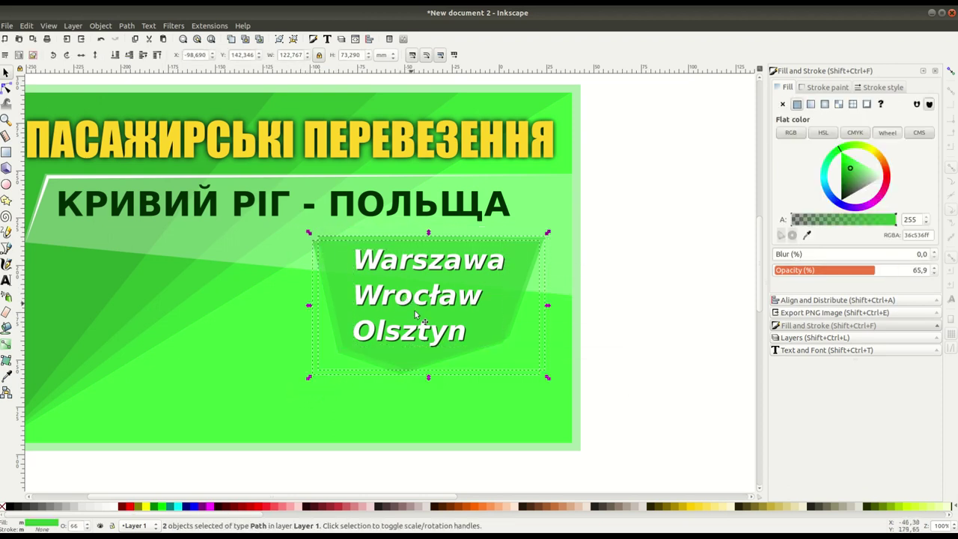
pyautogui.moveTo(545, 382); pyautogui.dragTo(556, 385)
pyautogui.moveTo(489, 321); pyautogui.dragTo(485, 321)
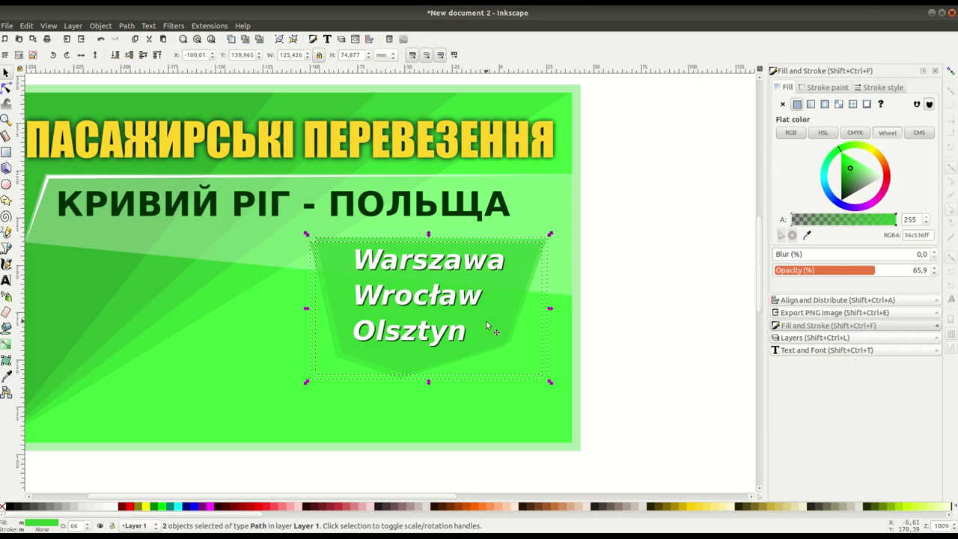
pyautogui.click(620, 238)
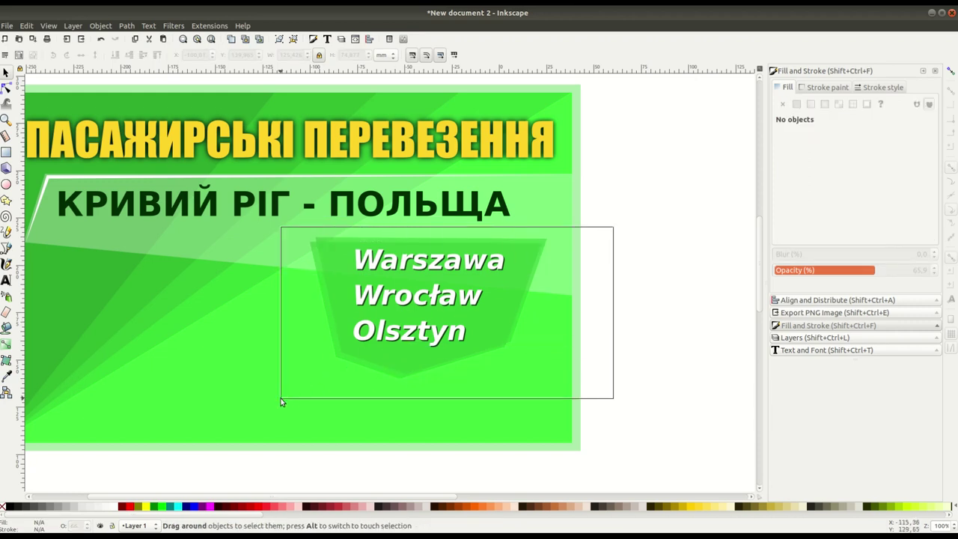
pyautogui.moveTo(617, 225); pyautogui.dragTo(327, 396)
pyautogui.moveTo(550, 382); pyautogui.dragTo(539, 373)
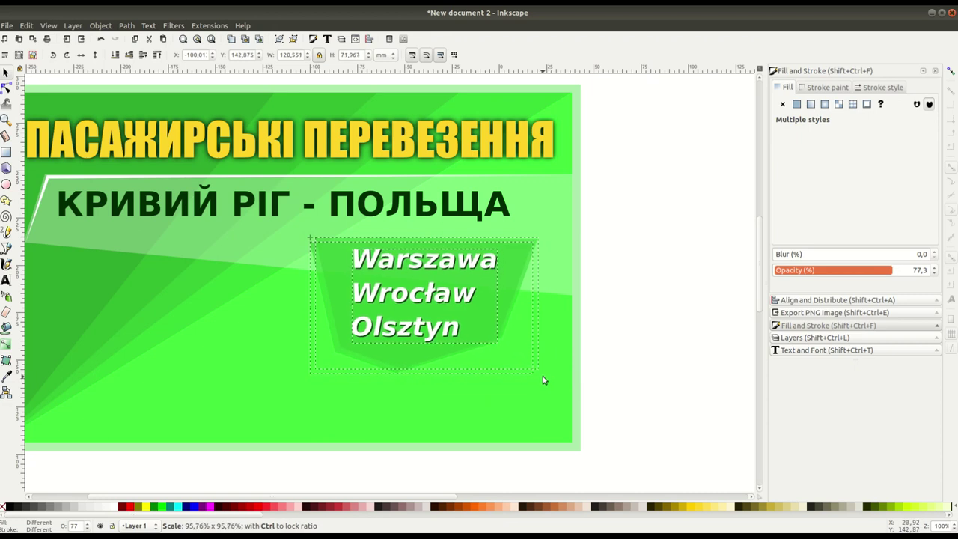
pyautogui.moveTo(448, 306)
pyautogui.mouseDown()
pyautogui.moveTo(449, 289)
pyautogui.moveTo(428, 297)
pyautogui.mouseUp()
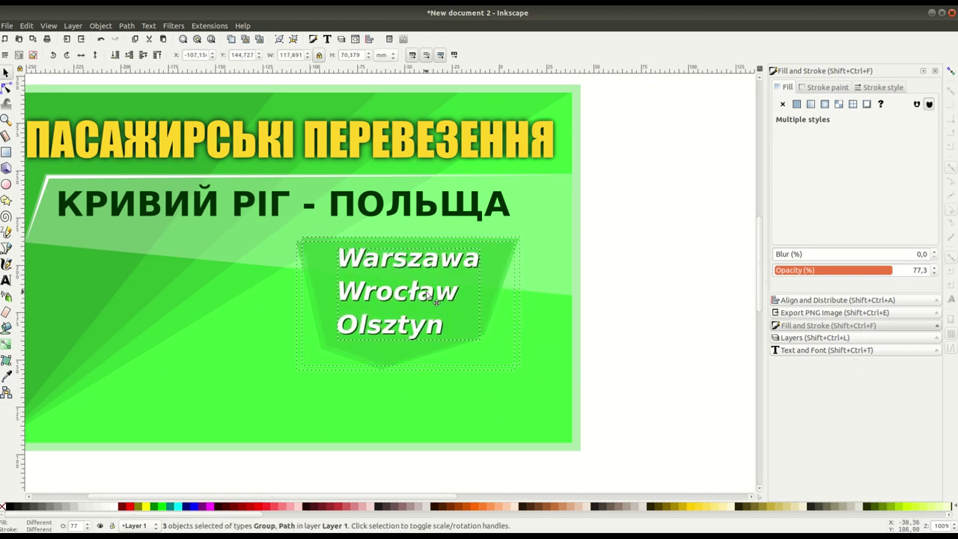
# Step: Enlarge the КРИВИЙ РІГ - ПОЛЬЩА subtitle to 54.29 pt and shift it slightly right
pyautogui.click(277, 208)
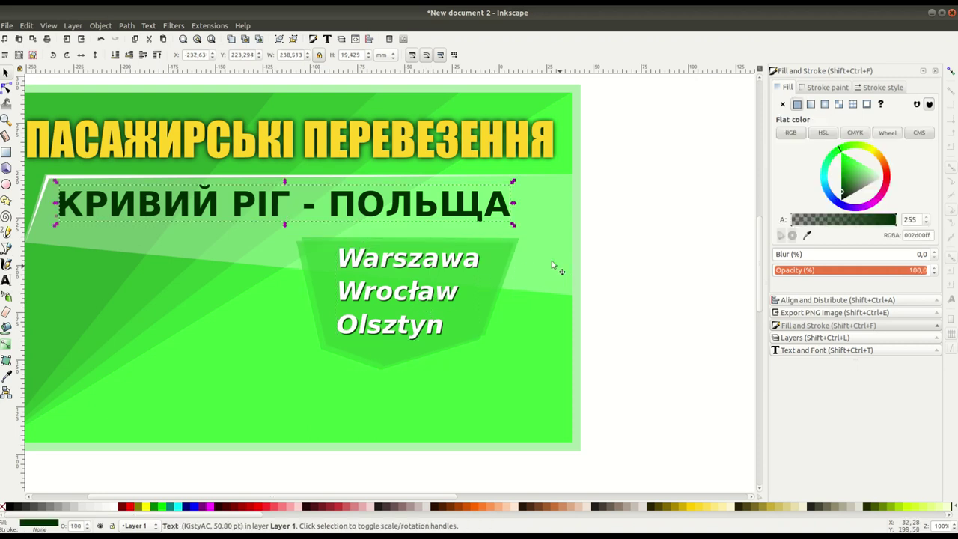
pyautogui.moveTo(512, 224); pyautogui.dragTo(530, 231)
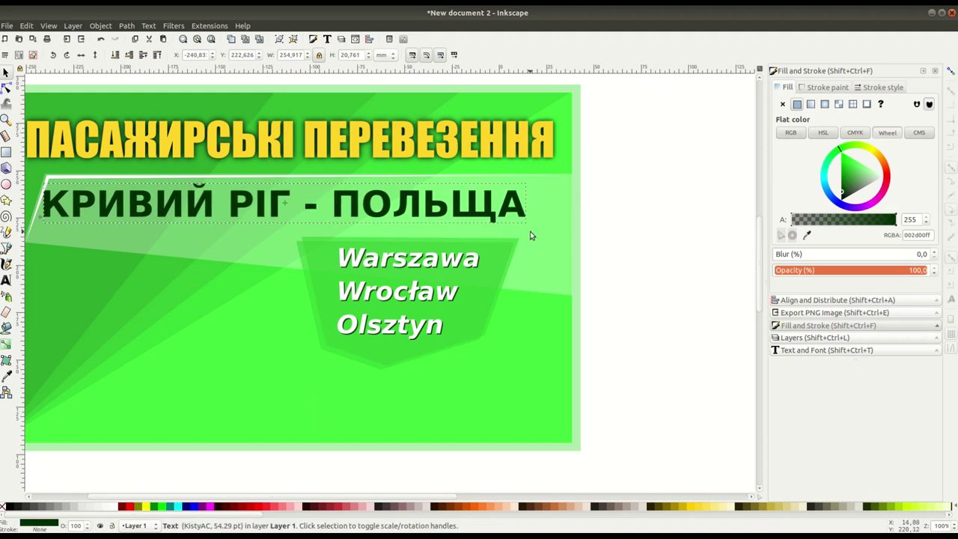
pyautogui.moveTo(285, 215); pyautogui.dragTo(293, 214)
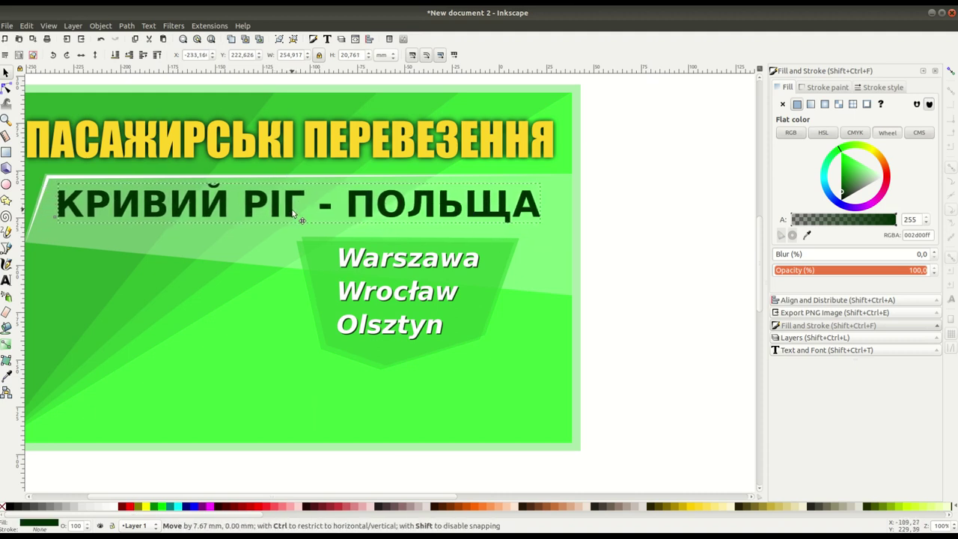
pyautogui.click(600, 257)
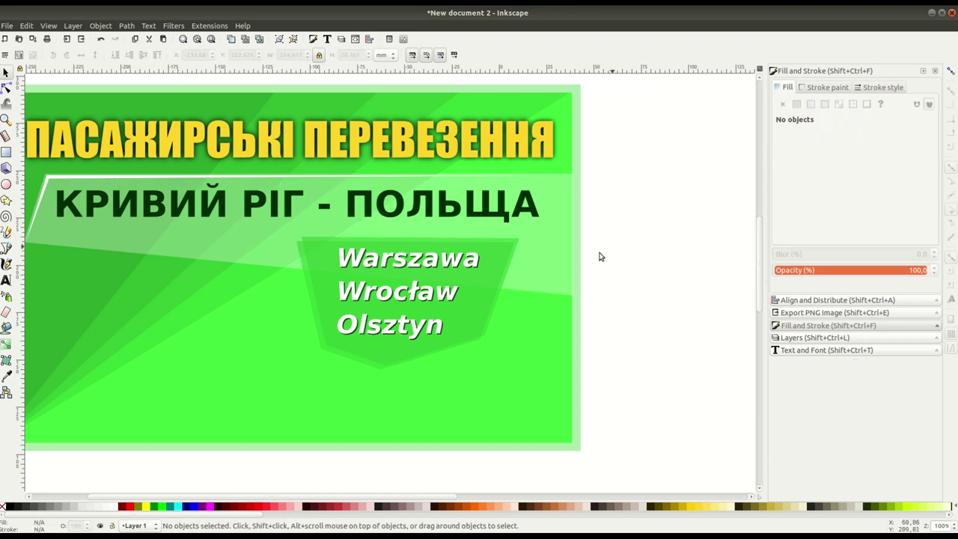
# Step: Adjust the first shield's opacity and change its green in the colour wheel
pyautogui.click(301, 259)
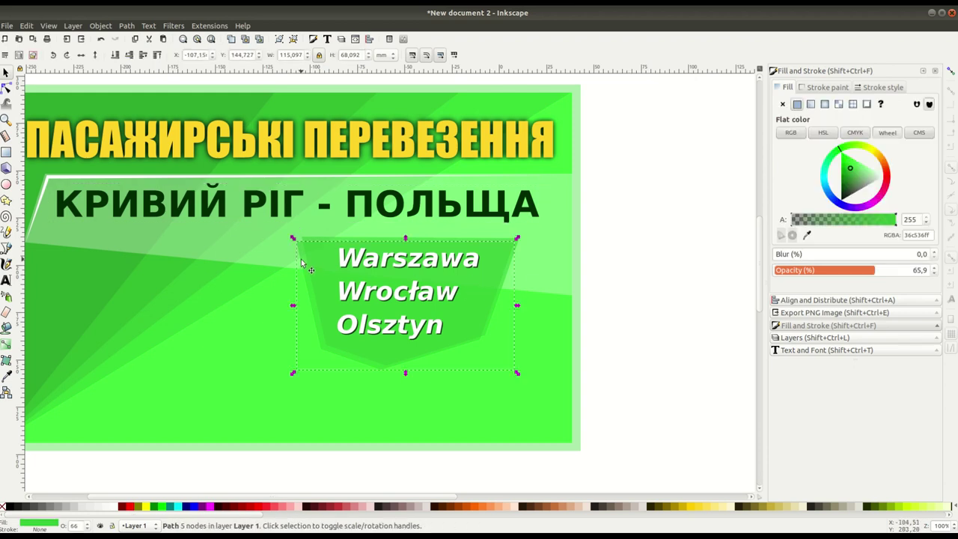
pyautogui.click(884, 270)
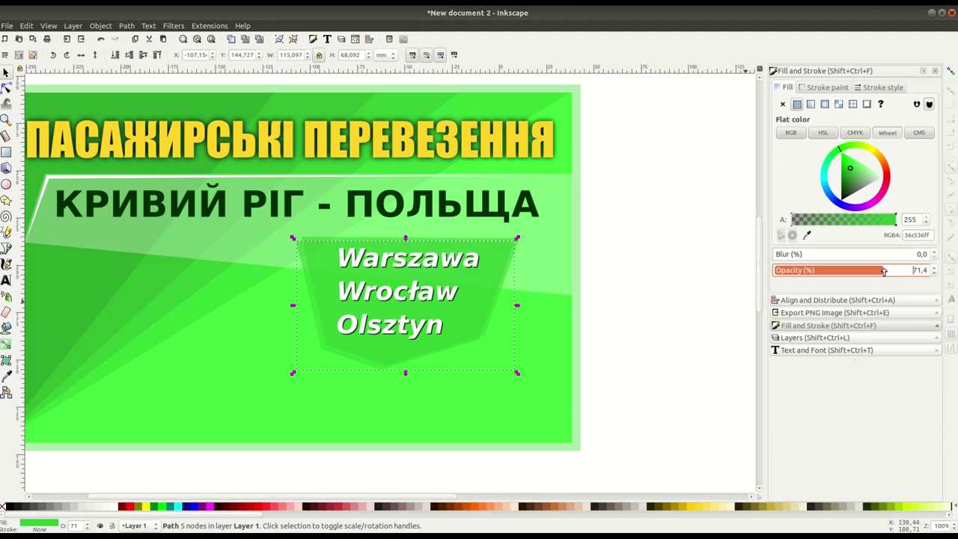
pyautogui.click(847, 177)
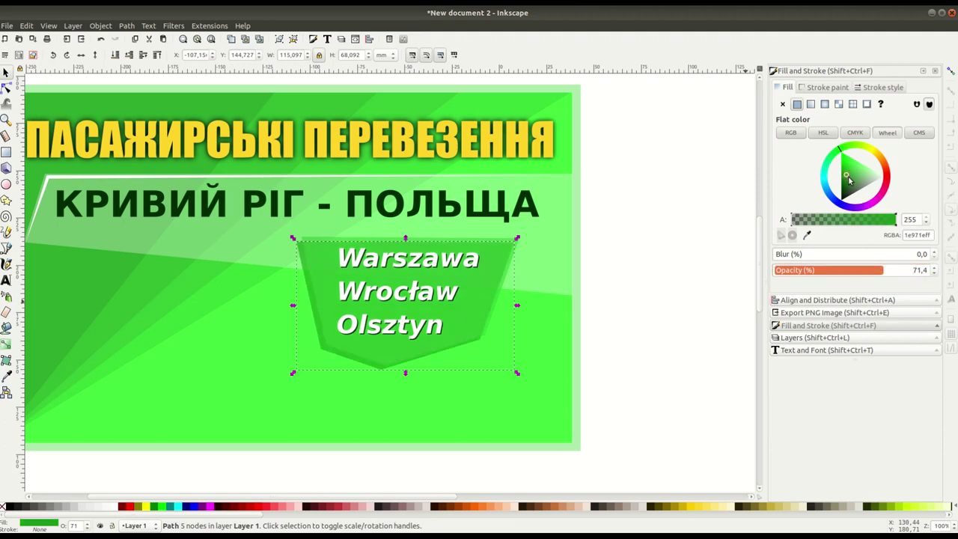
pyautogui.moveTo(849, 177); pyautogui.dragTo(848, 175)
# Step: Darken the second shield's green and set the shields' opacity to 41.9% and 50%
pyautogui.click(325, 281)
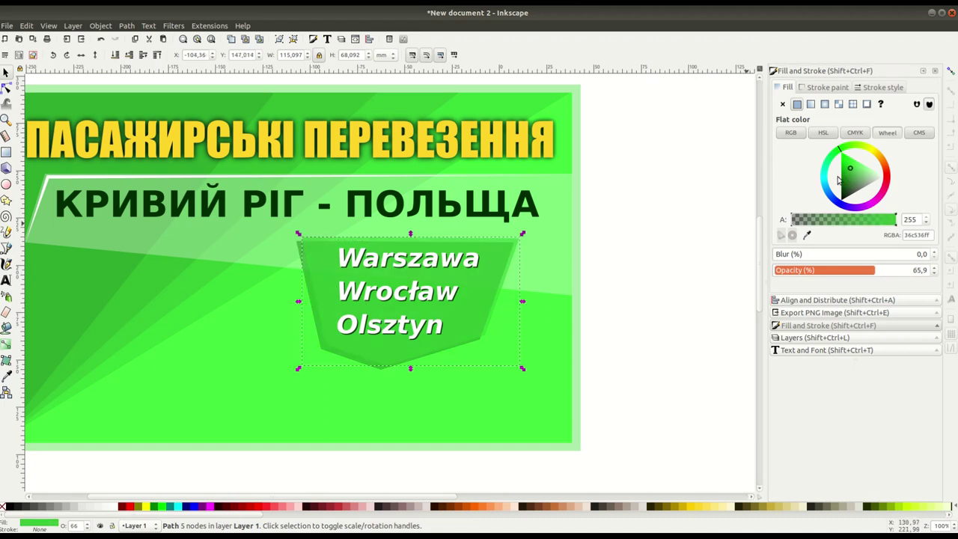
pyautogui.moveTo(848, 175); pyautogui.dragTo(846, 175)
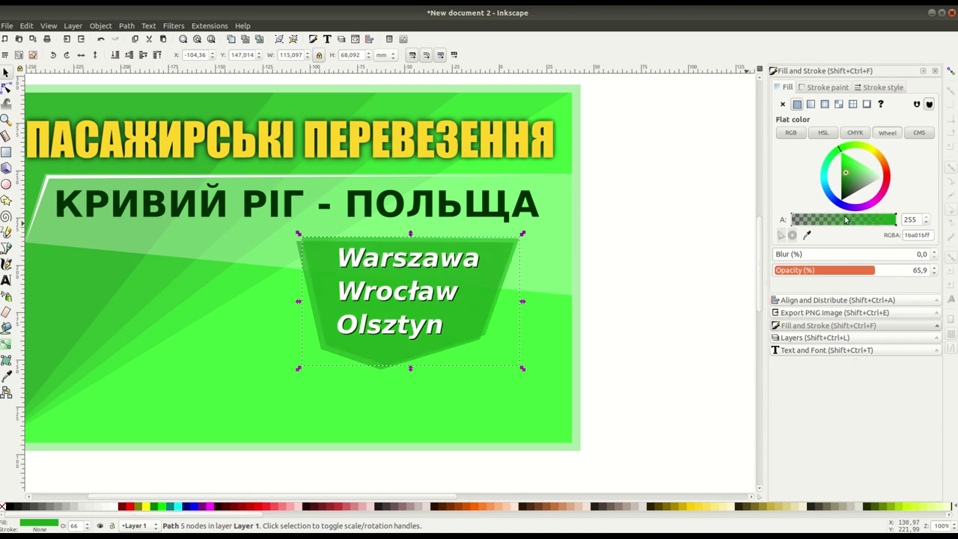
pyautogui.moveTo(859, 275); pyautogui.dragTo(838, 273)
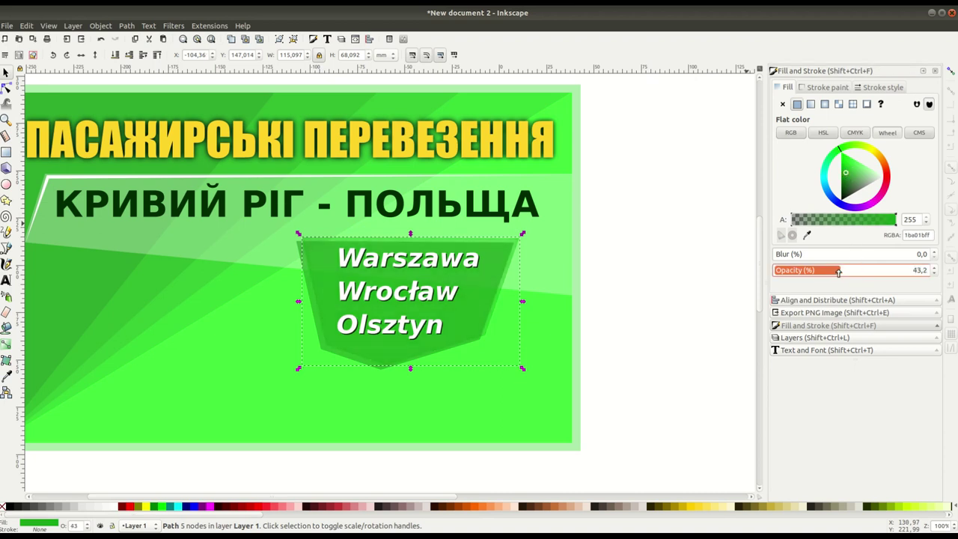
pyautogui.click(307, 261)
pyautogui.moveTo(862, 273); pyautogui.dragTo(856, 272)
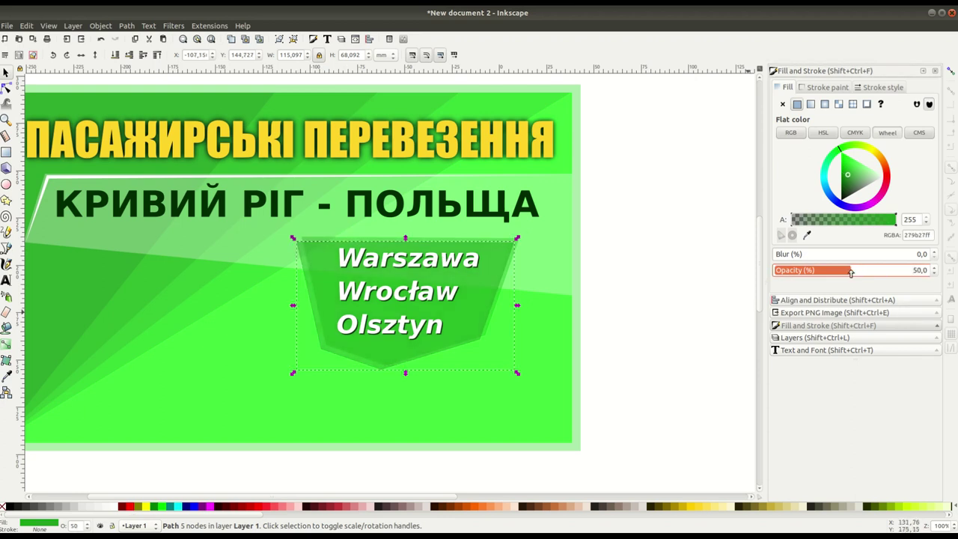
pyautogui.click(706, 327)
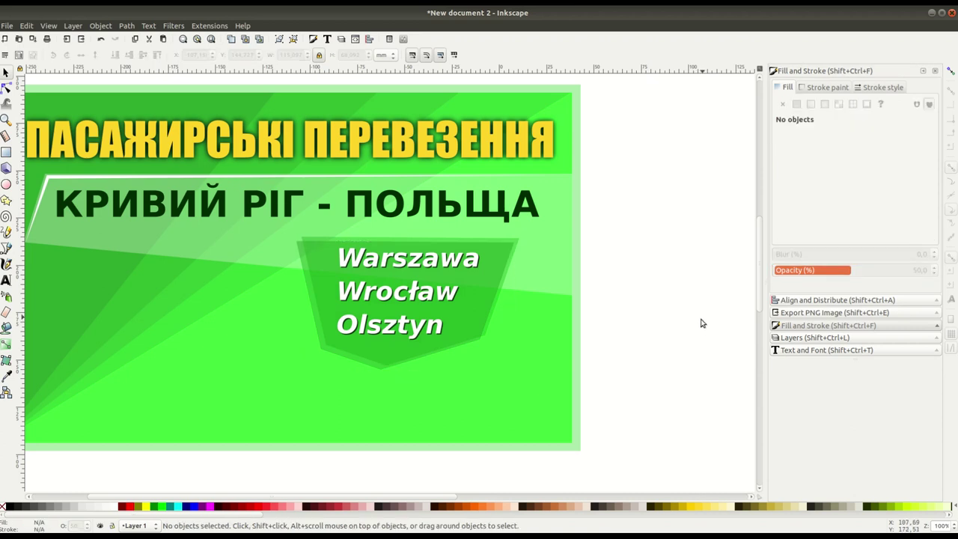
pyautogui.hscroll(-2, 651, 340)
# Step: Import the white van PNG image into the banner with default settings
pyautogui.hscroll(-1, 687, 333)
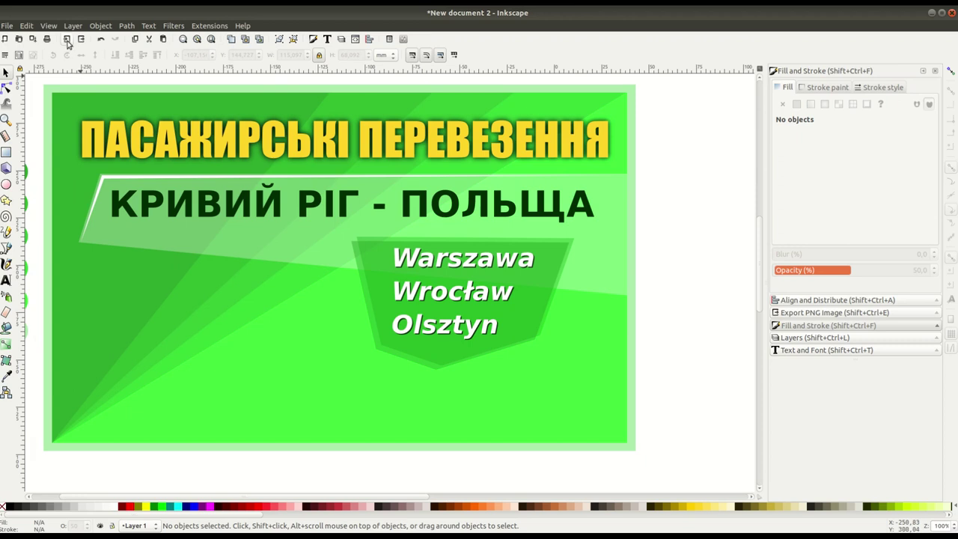
pyautogui.hotkey('ctrl', 'i')
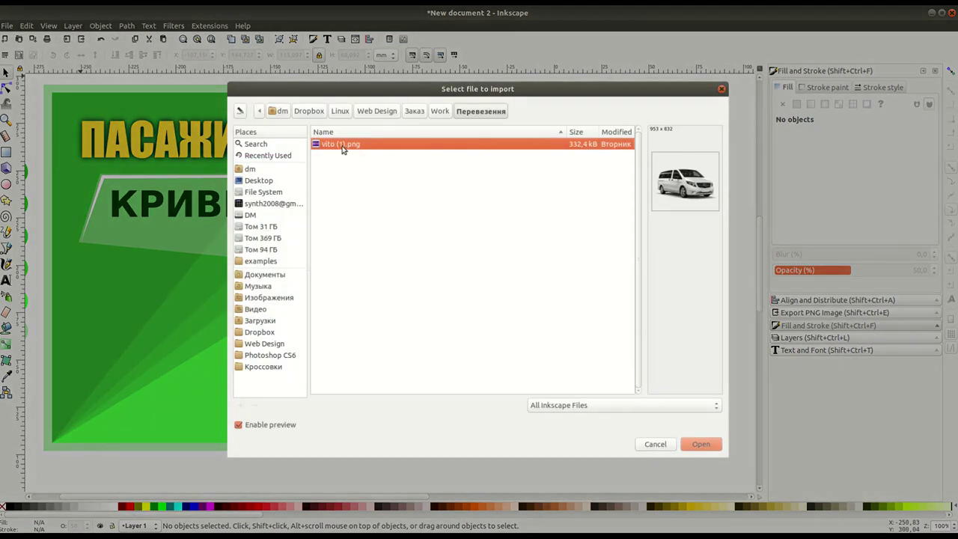
pyautogui.press('Return')
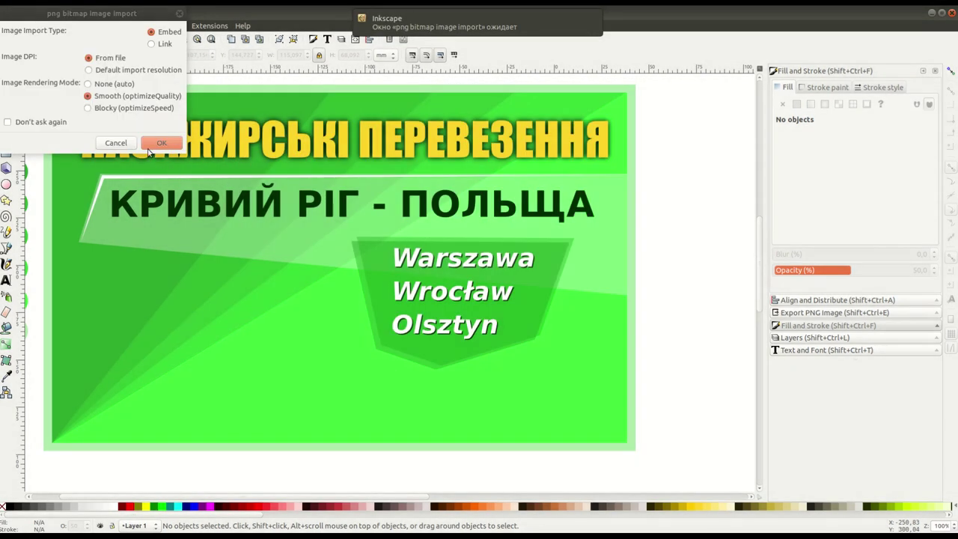
pyautogui.press('Return')
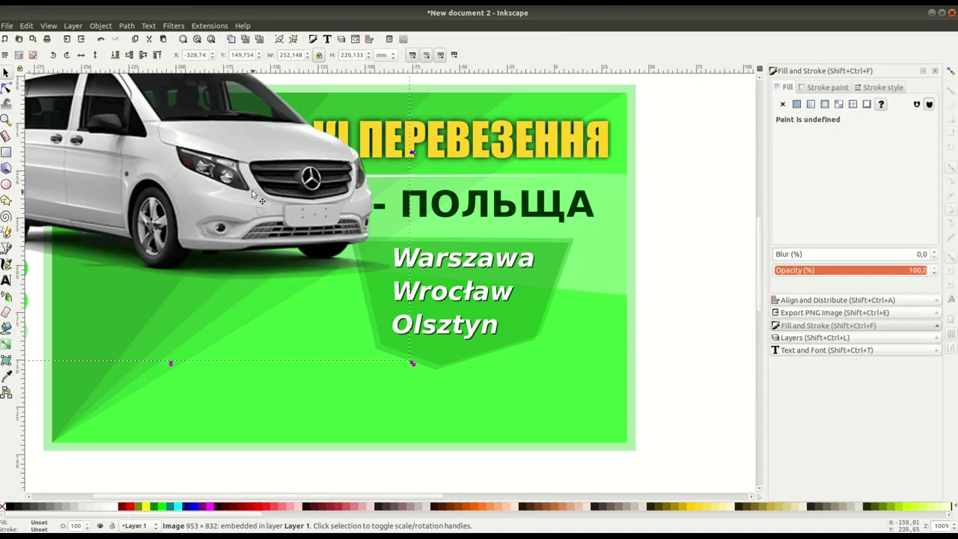
# Step: Shrink the van image and place it in the banner's lower-left area
pyautogui.moveTo(337, 97); pyautogui.dragTo(446, 221)
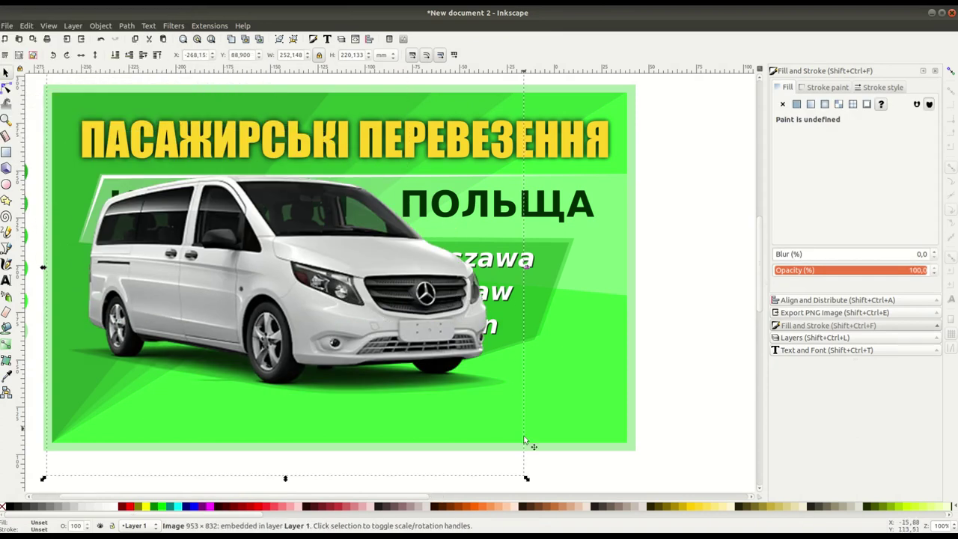
pyautogui.moveTo(526, 479); pyautogui.dragTo(341, 345)
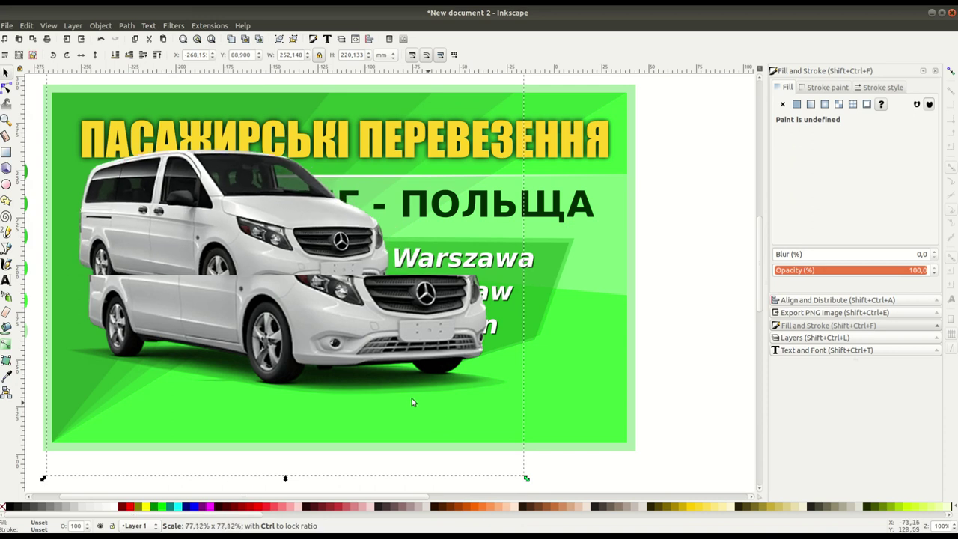
pyautogui.moveTo(264, 216); pyautogui.dragTo(262, 360)
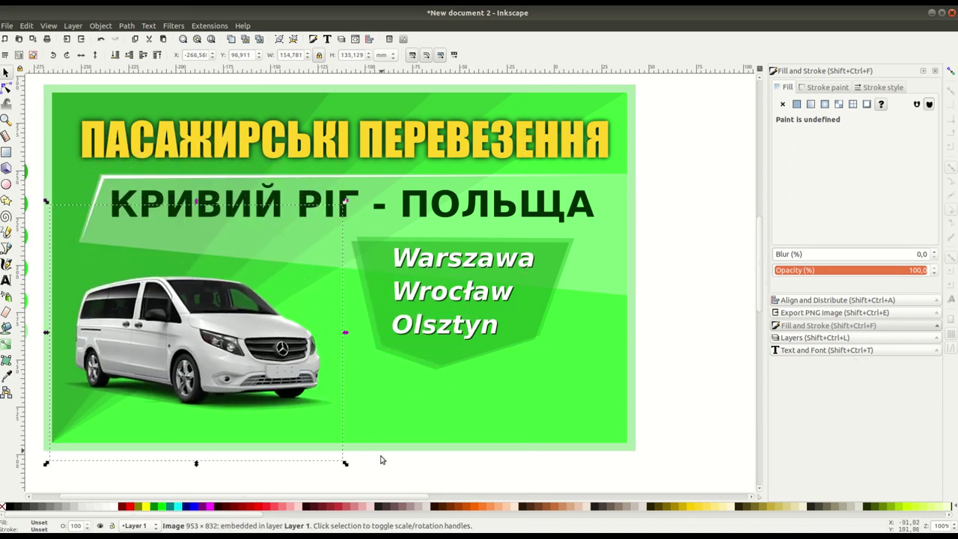
pyautogui.moveTo(346, 468); pyautogui.dragTo(405, 494)
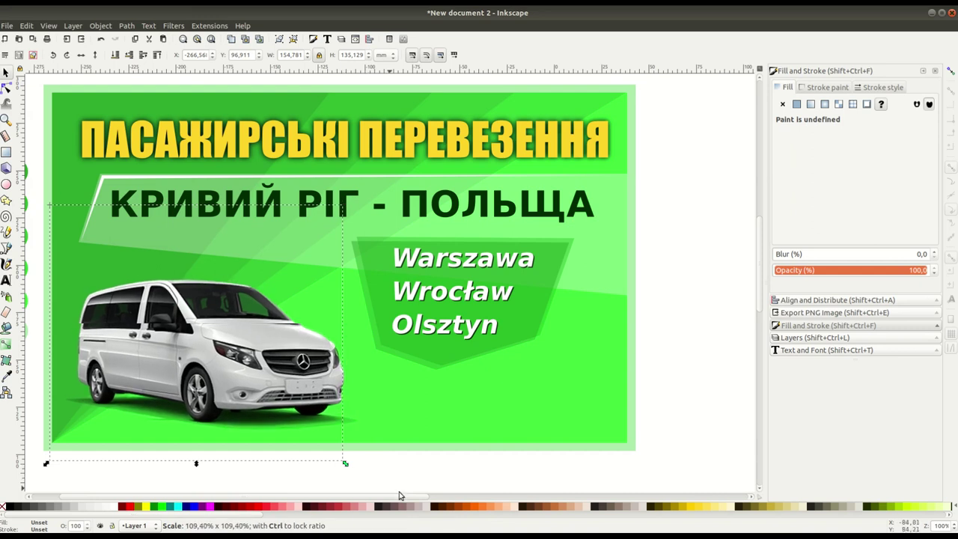
pyautogui.moveTo(266, 365); pyautogui.dragTo(260, 347)
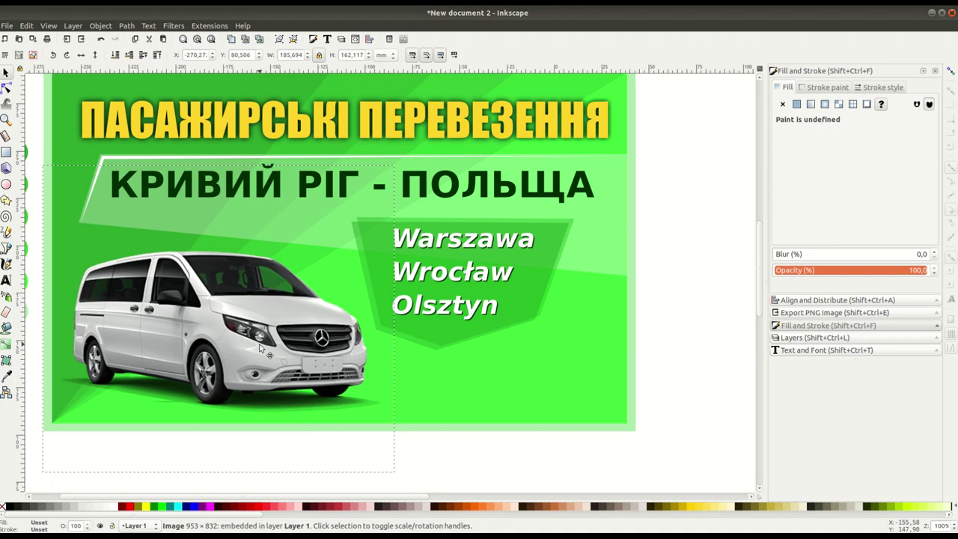
pyautogui.moveTo(396, 474); pyautogui.dragTo(374, 454)
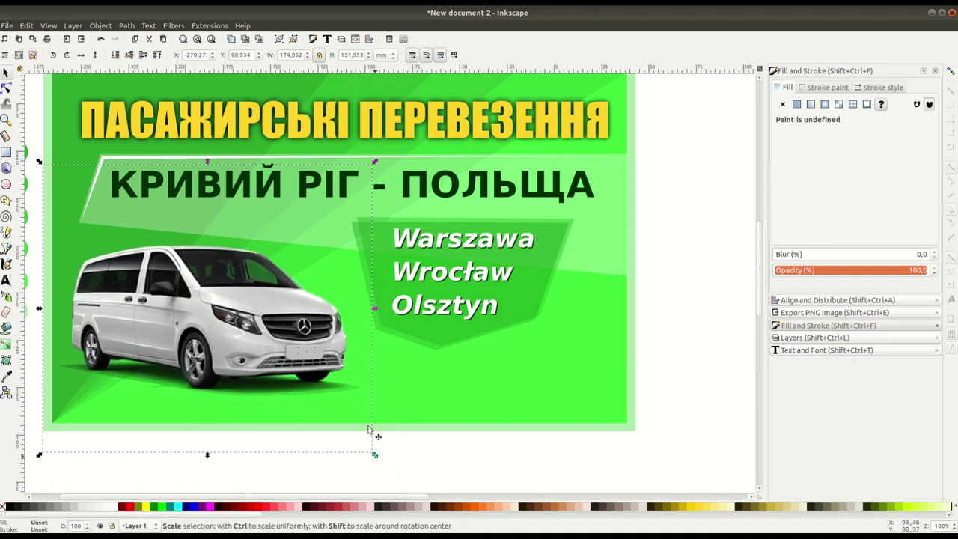
pyautogui.moveTo(273, 325); pyautogui.dragTo(275, 337)
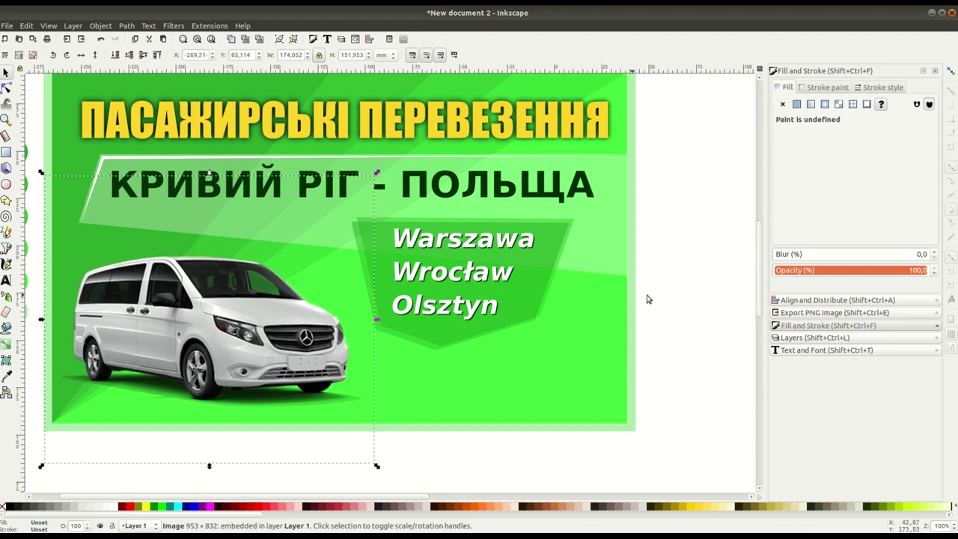
pyautogui.click(673, 299)
# Step: Move the city names and both green shields together slightly to the right
pyautogui.moveTo(668, 204); pyautogui.dragTo(396, 339)
pyautogui.moveTo(332, 369); pyautogui.dragTo(332, 369)
pyautogui.moveTo(441, 309); pyautogui.dragTo(446, 307)
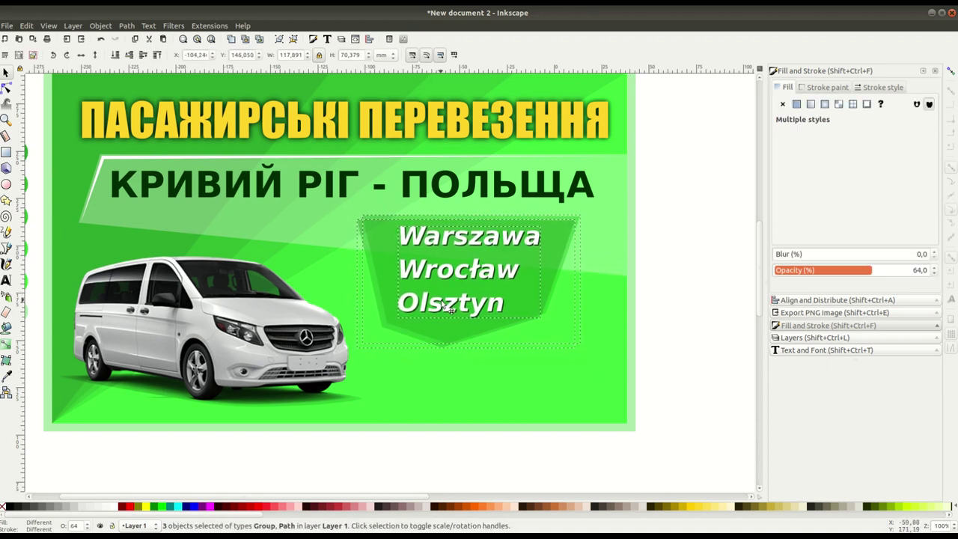
pyautogui.moveTo(445, 307); pyautogui.dragTo(454, 304)
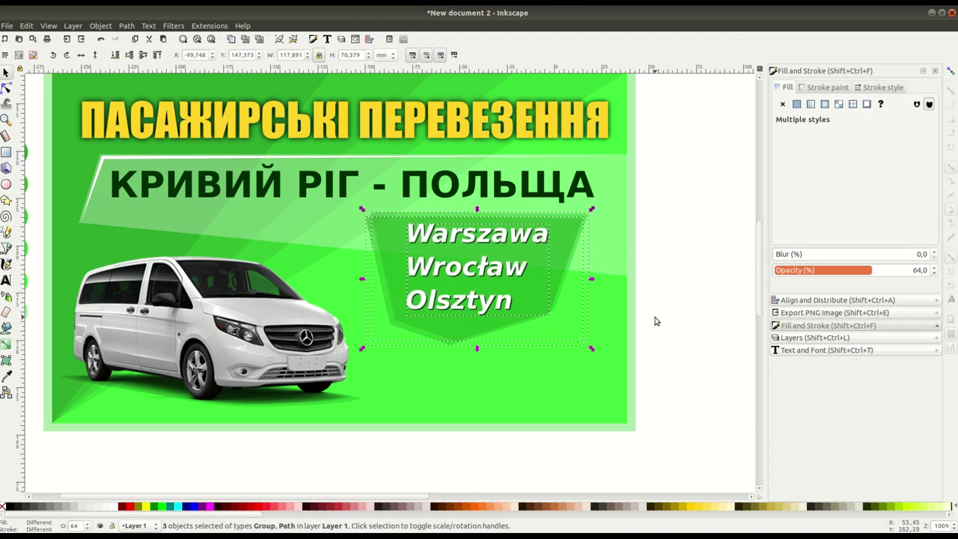
pyautogui.click(657, 320)
pyautogui.hscroll(-2, 686, 283)
pyautogui.scroll(1, 686, 282)
pyautogui.scroll(-1, 723, 291)
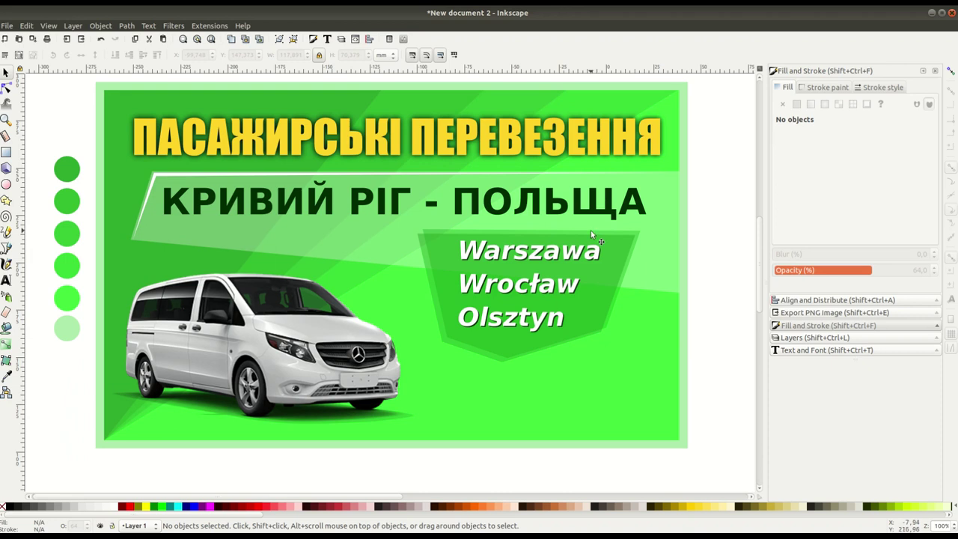
# Step: Nudge the yellow title up and switch the subtitle band's fill to a linear gradient
pyautogui.click(397, 137)
pyautogui.moveTo(397, 137); pyautogui.dragTo(398, 131)
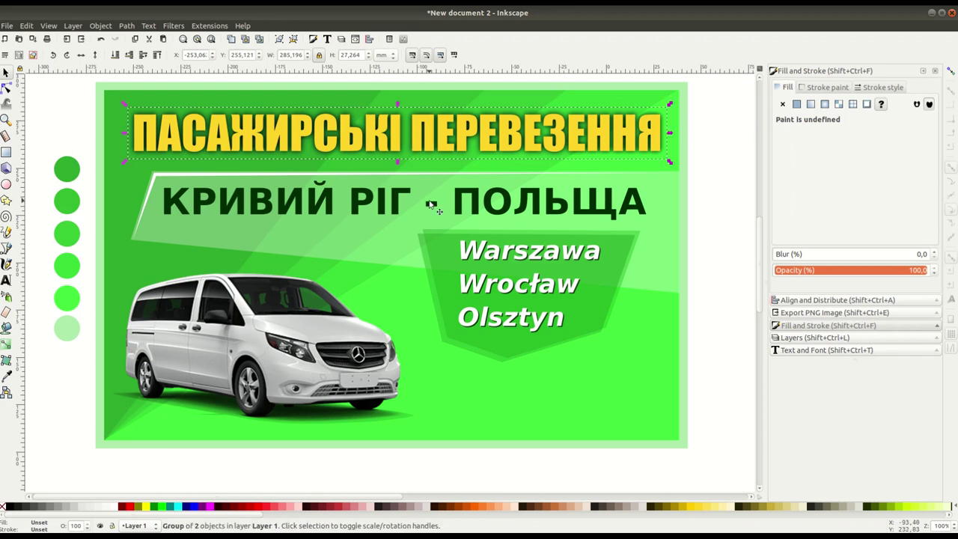
pyautogui.click(395, 229)
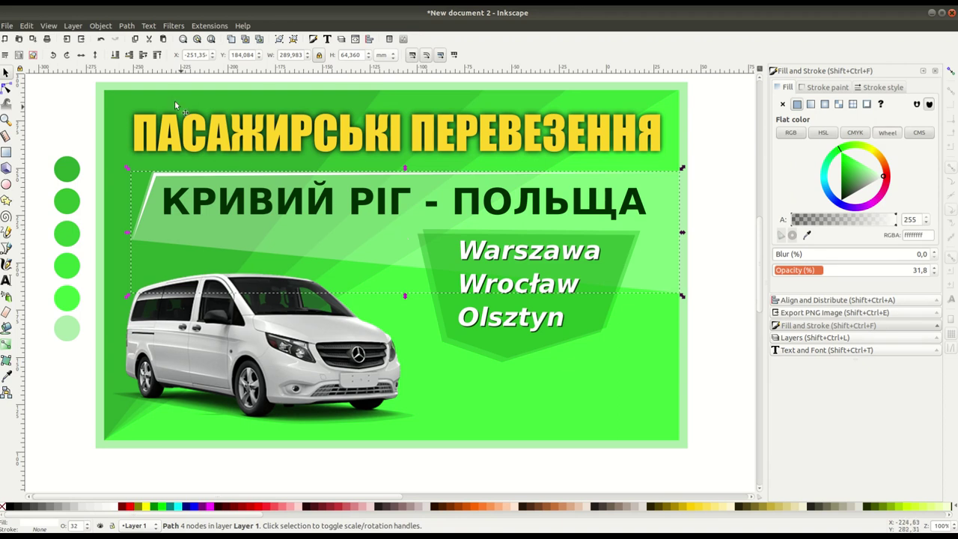
pyautogui.click(810, 105)
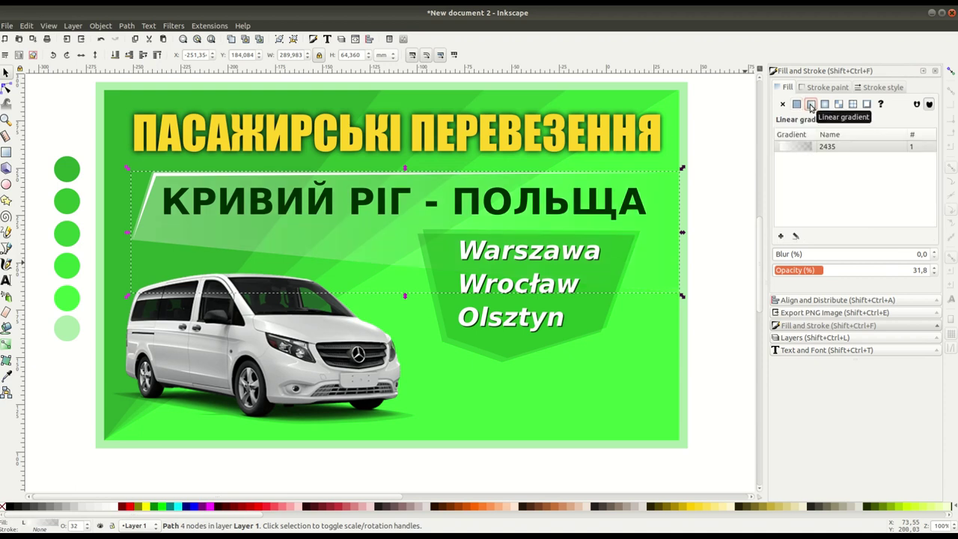
# Step: Set the band's gradient to run from its top down to a fully transparent end stop
pyautogui.click(7, 343)
pyautogui.moveTo(132, 232)
pyautogui.mouseDown()
pyautogui.moveTo(463, 151)
pyautogui.moveTo(419, 178)
pyautogui.mouseUp()
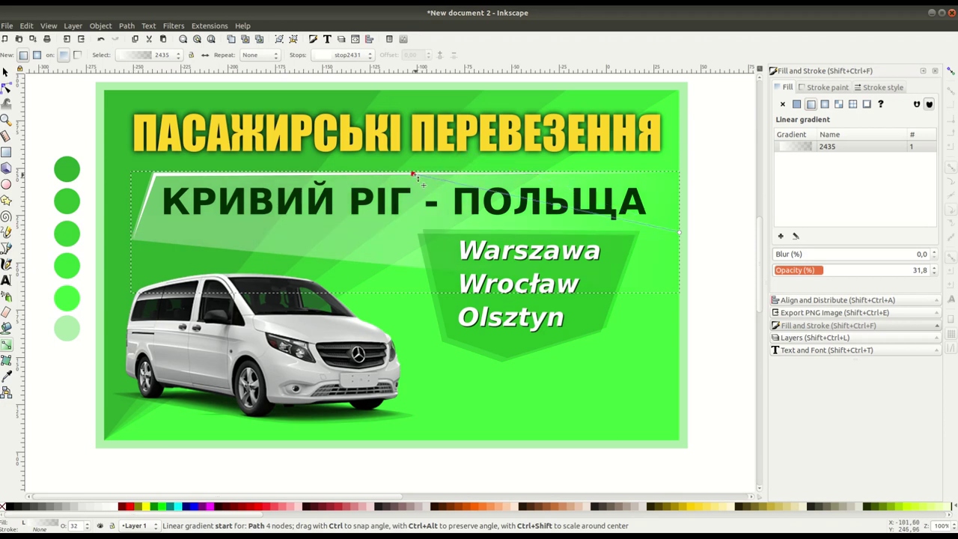
pyautogui.click(679, 233)
pyautogui.moveTo(479, 286)
pyautogui.mouseDown()
pyautogui.moveTo(411, 269)
pyautogui.moveTo(418, 314)
pyautogui.mouseUp()
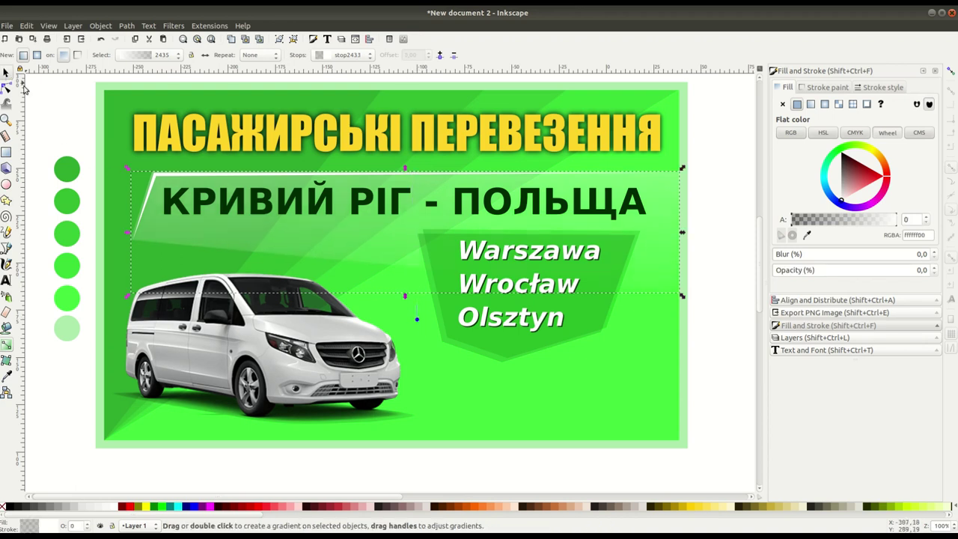
pyautogui.click(5, 72)
pyautogui.click(88, 130)
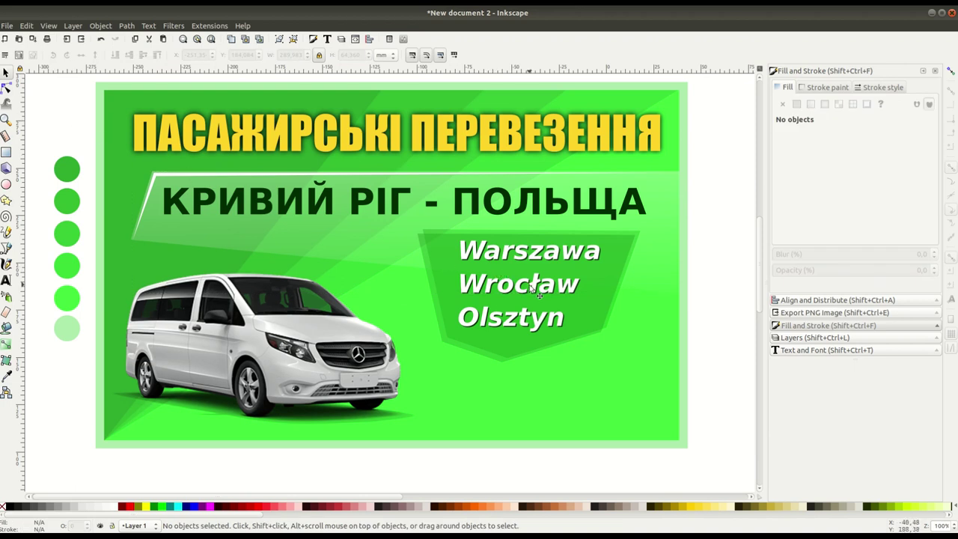
# Step: Box-select the subtitle strip and city panel and shift them together about 2.6 mm
pyautogui.scroll(-1, 498, 321)
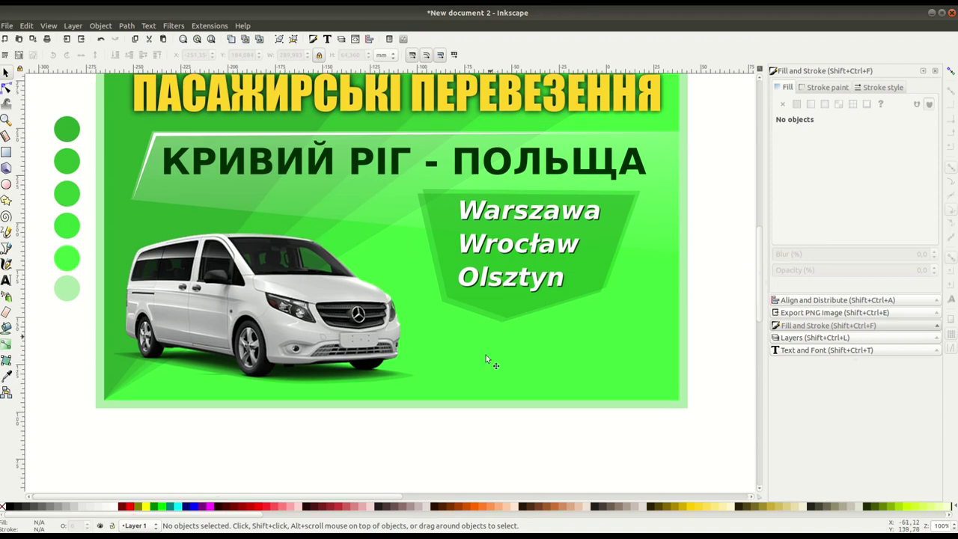
pyautogui.click(408, 412)
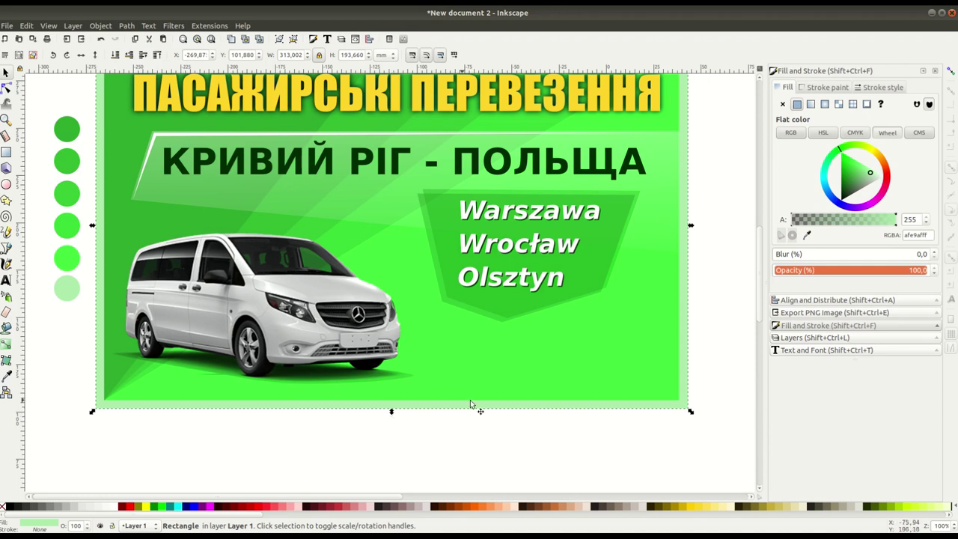
pyautogui.scroll(1, 503, 412)
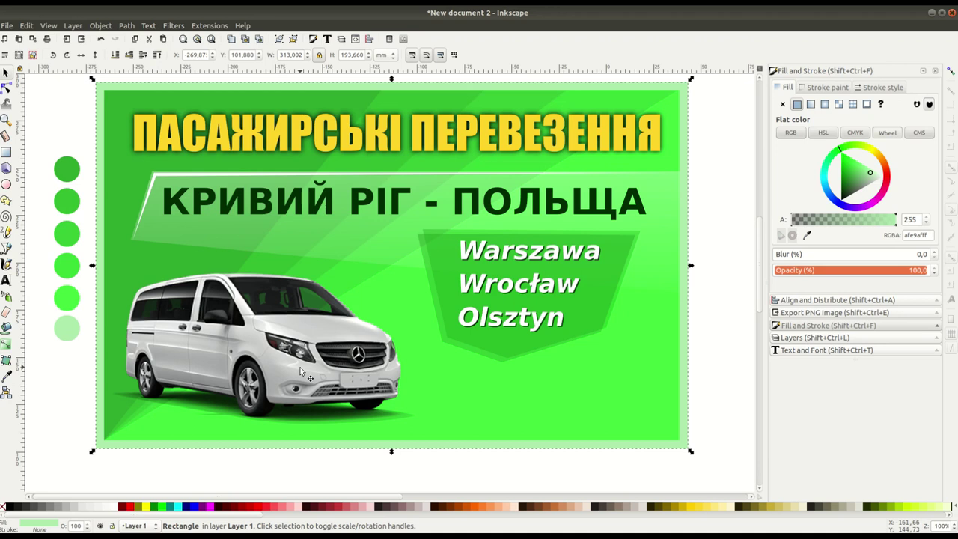
pyautogui.moveTo(726, 161)
pyautogui.mouseDown()
pyautogui.moveTo(592, 210)
pyautogui.moveTo(125, 334)
pyautogui.moveTo(124, 372)
pyautogui.mouseUp()
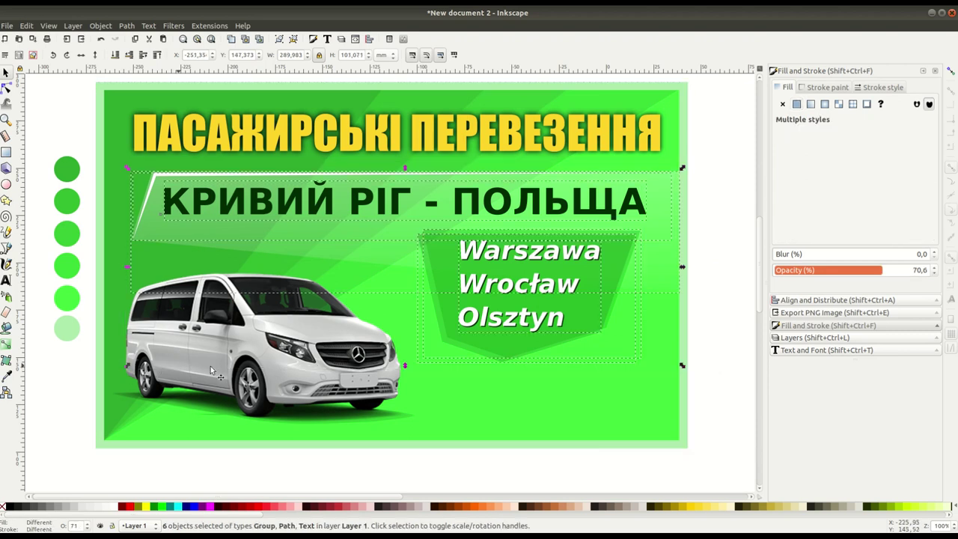
pyautogui.moveTo(494, 331); pyautogui.dragTo(494, 328)
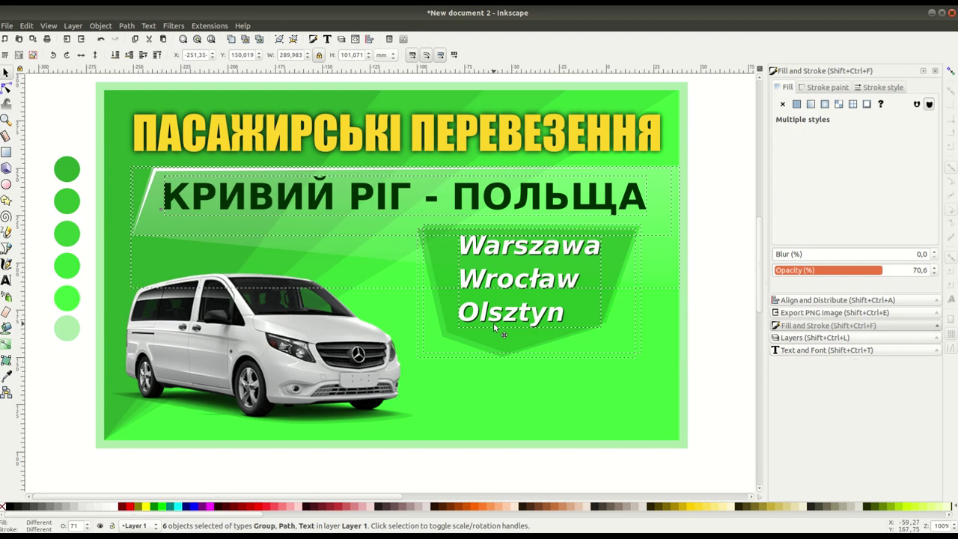
pyautogui.click(735, 314)
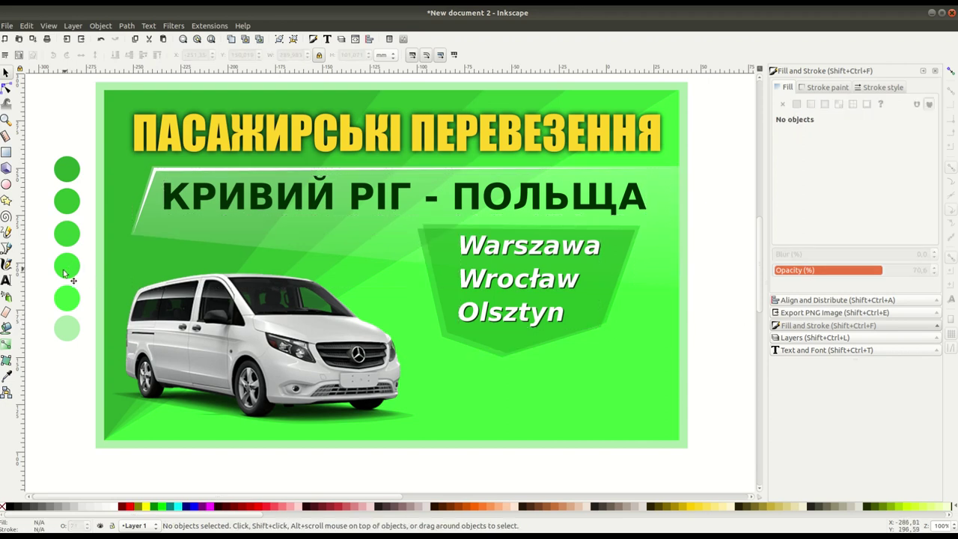
pyautogui.click(6, 280)
# Step: Add a new phone-number text line to the right of the van
pyautogui.click(433, 372)
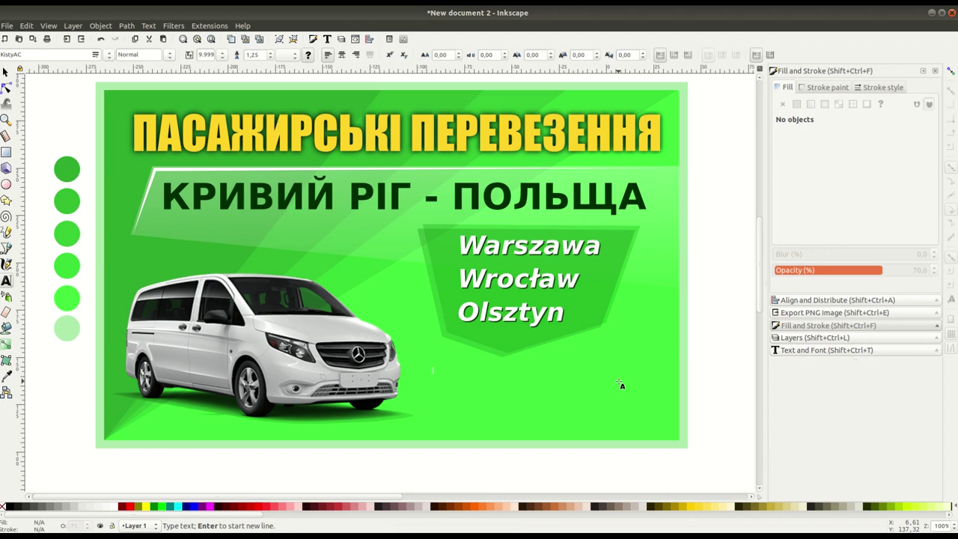
pyautogui.write('Ви')
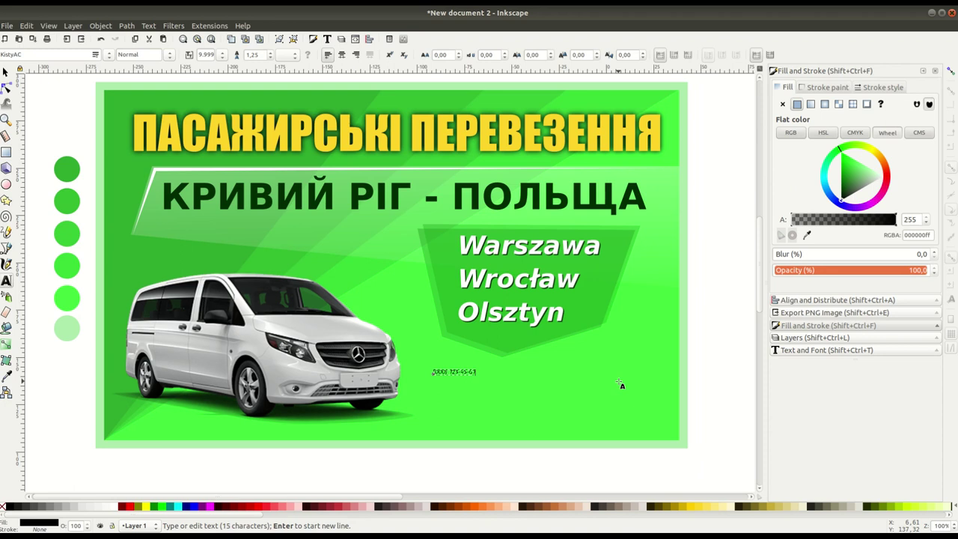
pyautogui.click(463, 376)
pyautogui.press('Escape')
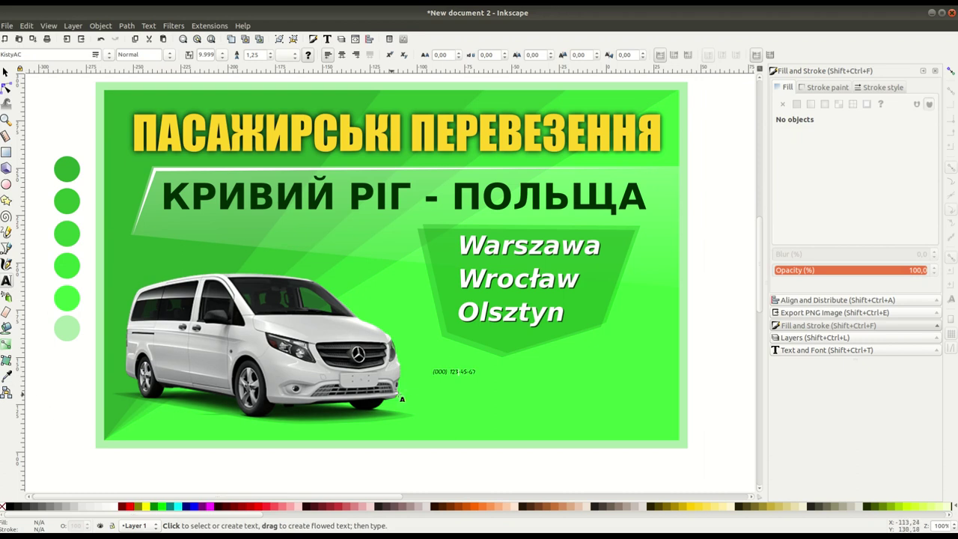
# Step: Set the phone number's font to bold sans-serif
pyautogui.click(463, 371)
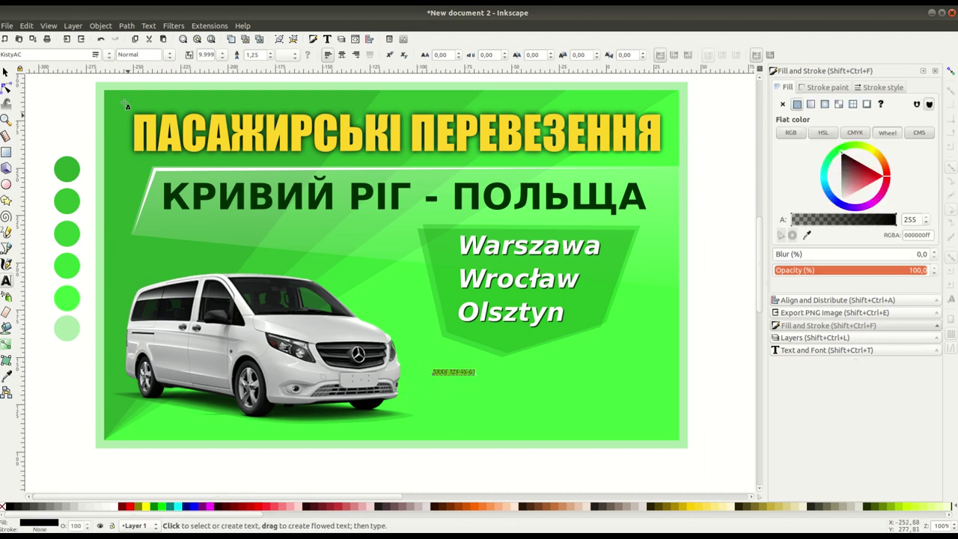
pyautogui.click(109, 56)
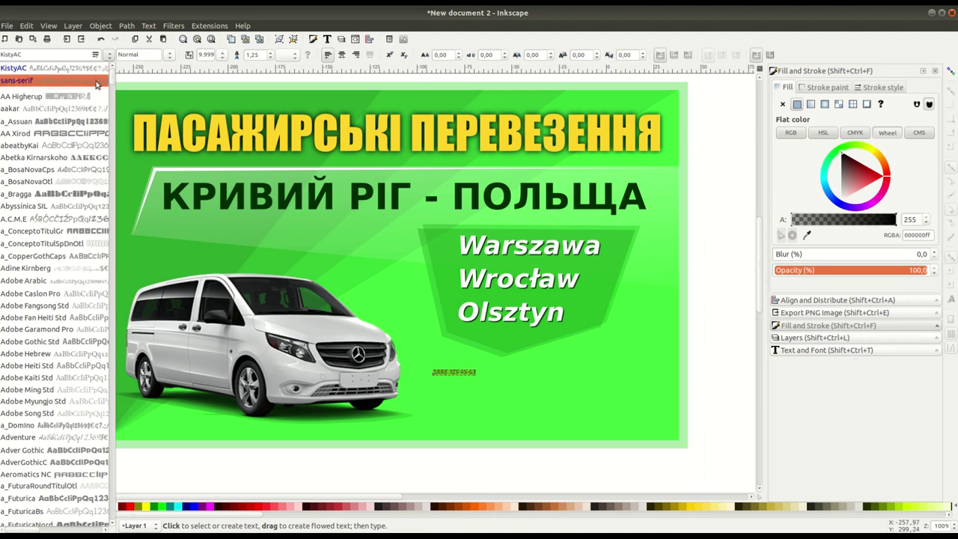
pyautogui.click(97, 80)
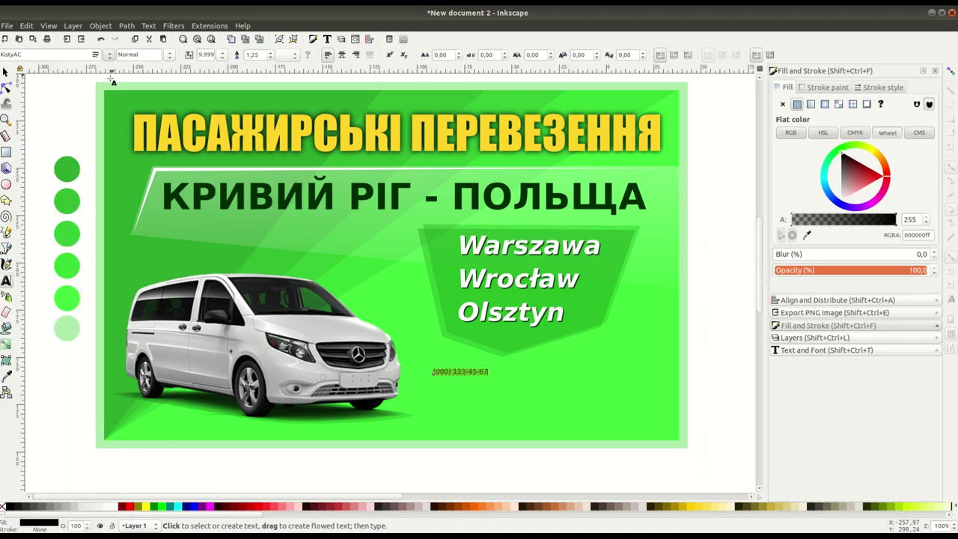
pyautogui.click(170, 55)
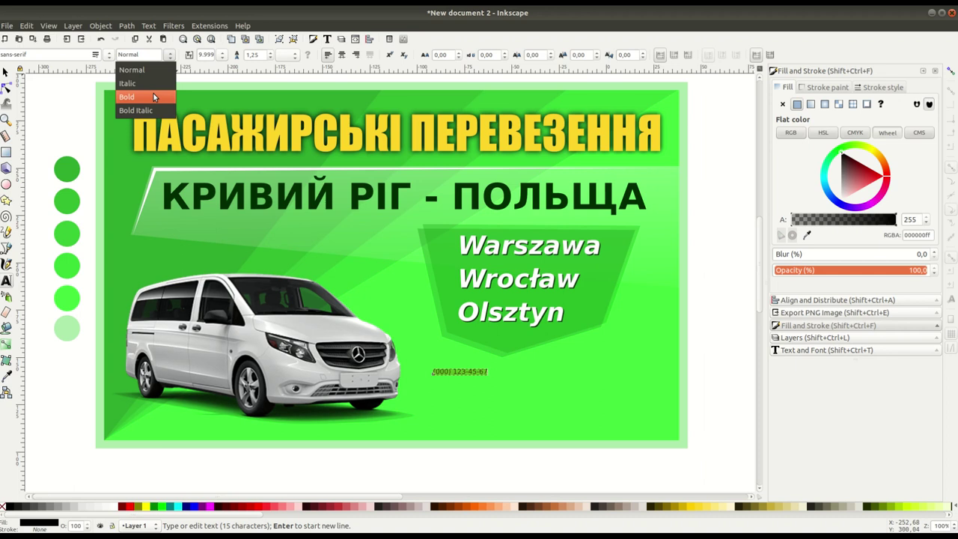
pyautogui.click(153, 97)
# Step: Enlarge the phone number to about 34.66 pt and place it below the city panel
pyautogui.click(5, 72)
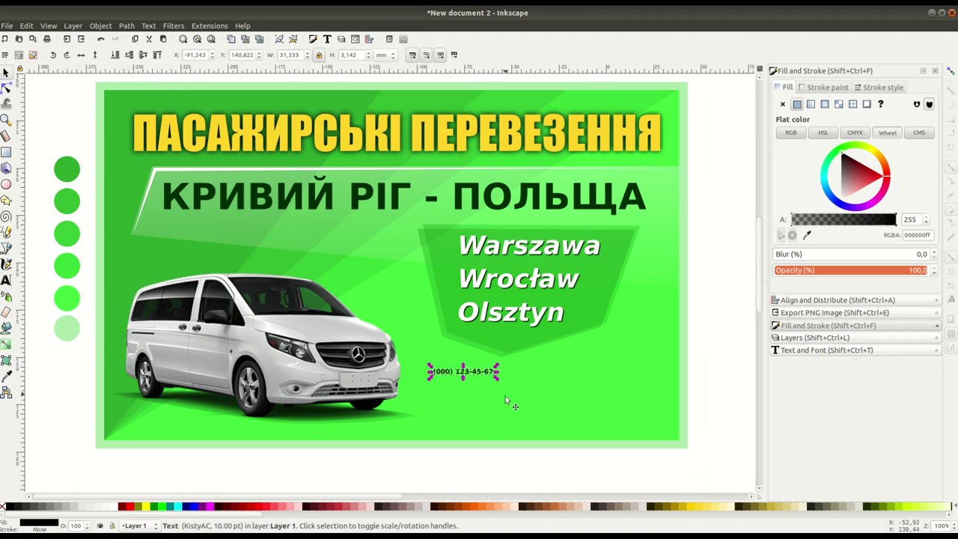
pyautogui.moveTo(494, 380); pyautogui.dragTo(630, 419)
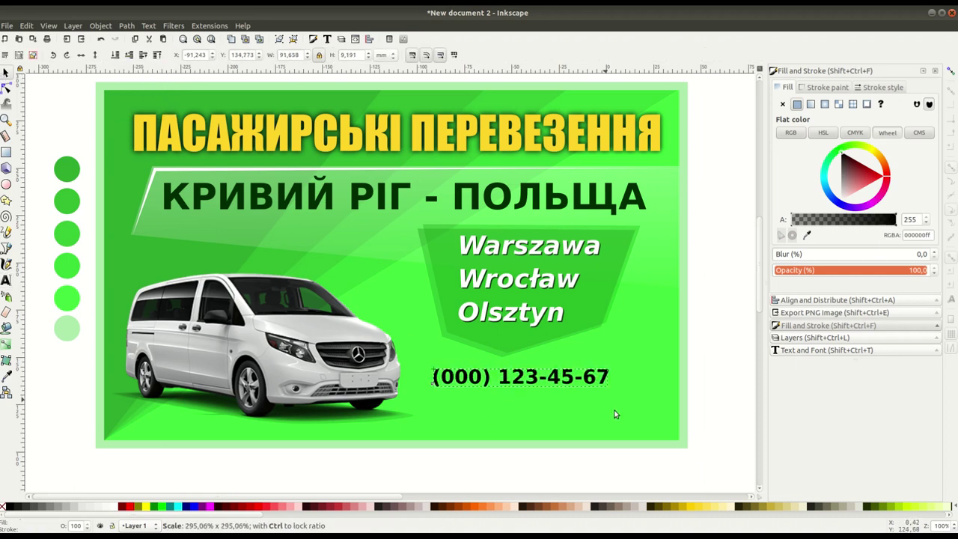
pyautogui.moveTo(629, 419); pyautogui.dragTo(640, 419)
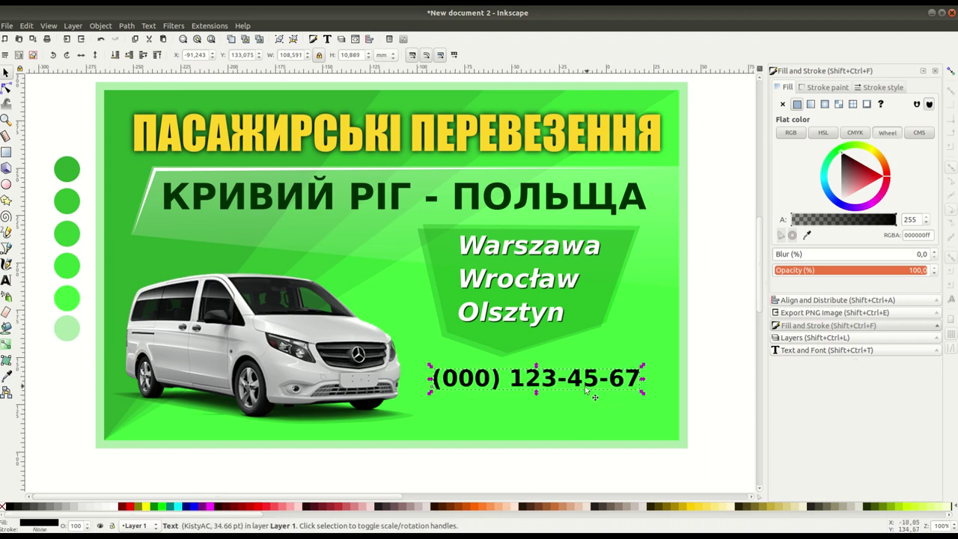
pyautogui.moveTo(553, 381); pyautogui.dragTo(559, 386)
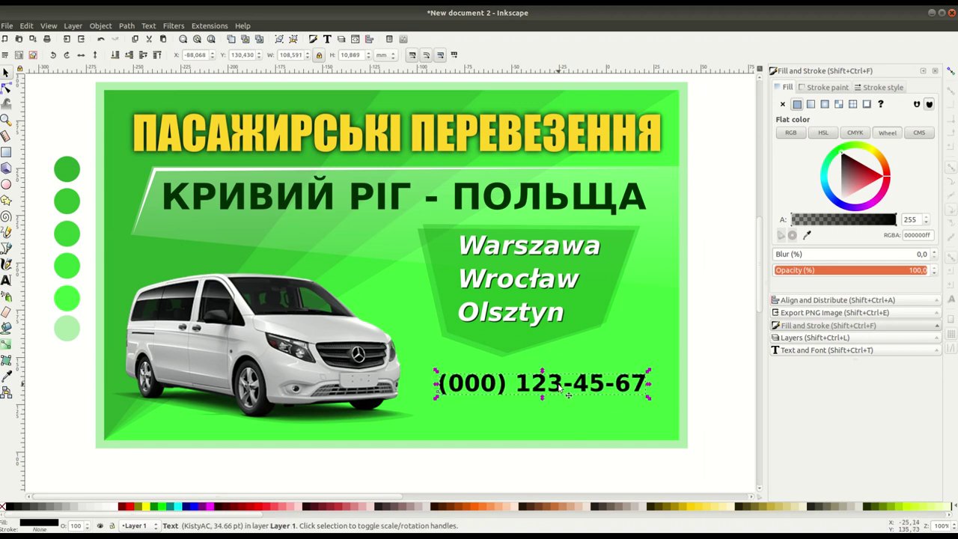
# Step: Duplicate the phone number and place the copy directly beneath the original
pyautogui.rightClick(559, 387)
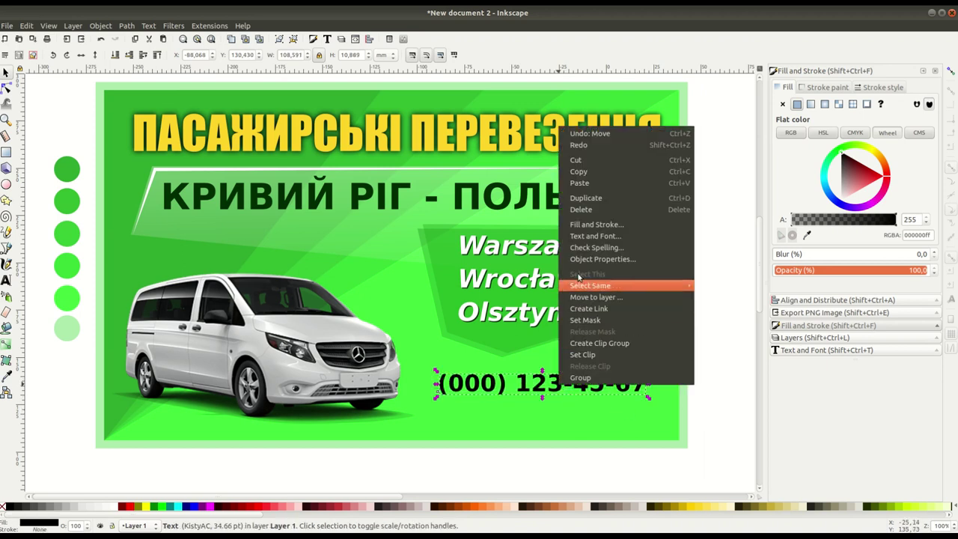
pyautogui.click(574, 202)
pyautogui.moveTo(545, 389); pyautogui.dragTo(547, 415)
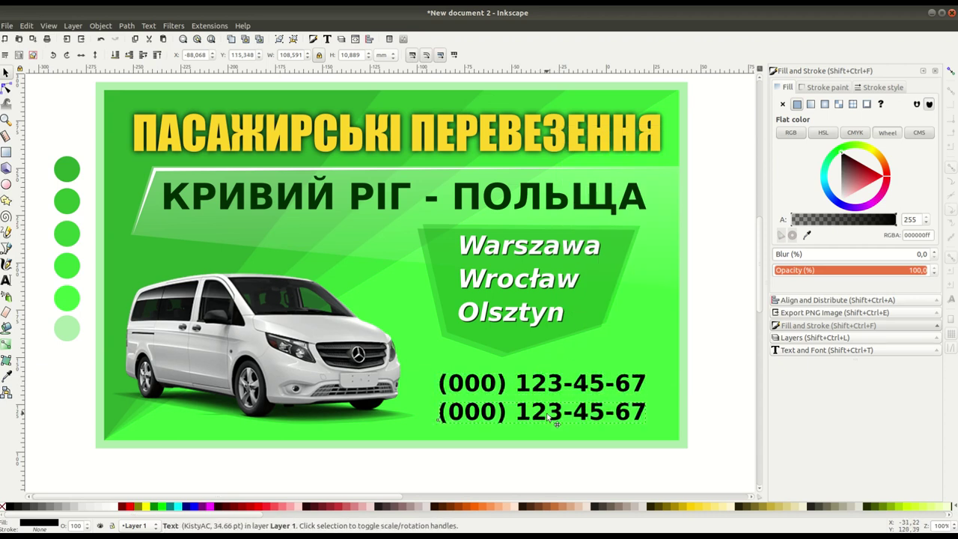
pyautogui.moveTo(549, 417); pyautogui.dragTo(548, 416)
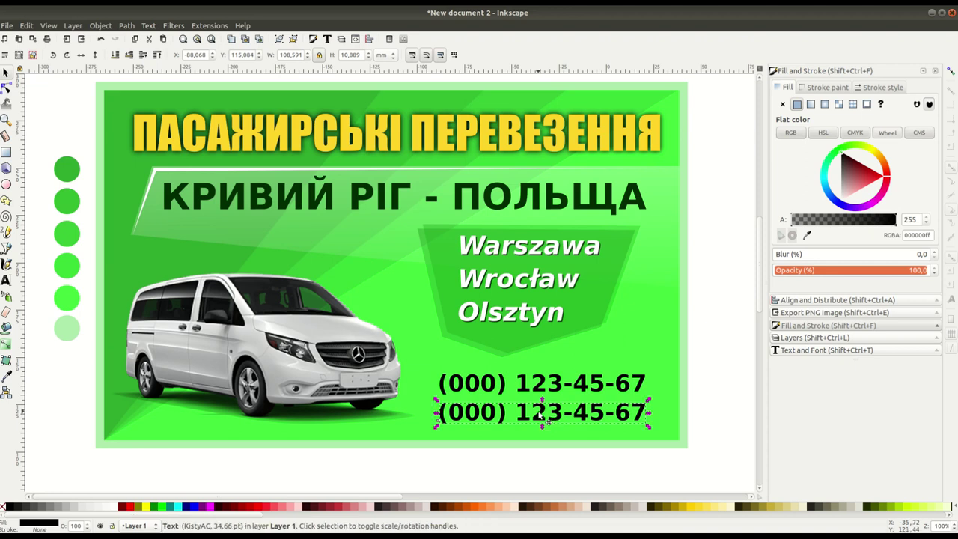
# Step: Replace the lower line's digits with a second, different phone number
pyautogui.doubleClick(525, 412)
pyautogui.moveTo(524, 411); pyautogui.dragTo(561, 412)
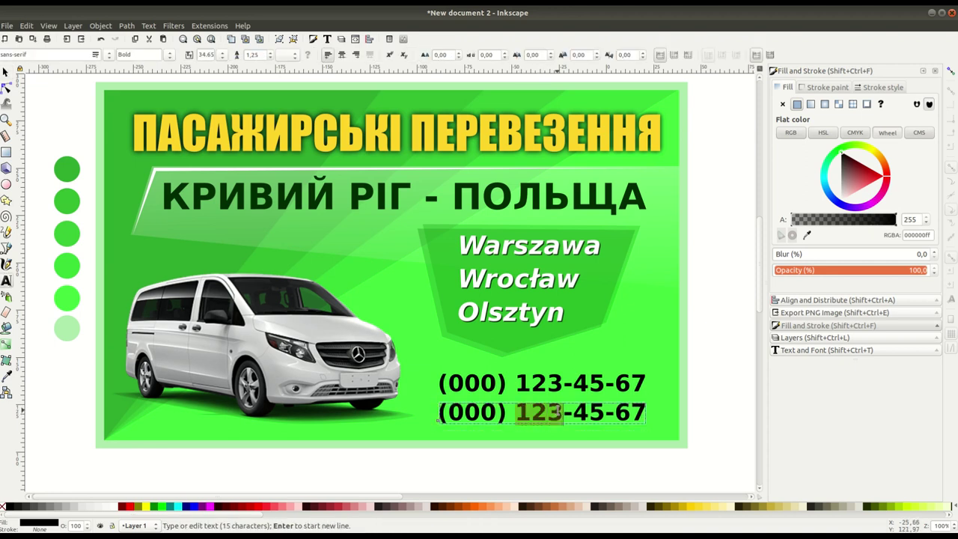
pyautogui.write('765')
pyautogui.moveTo(574, 412); pyautogui.dragTo(643, 413)
pyautogui.write('43-21')
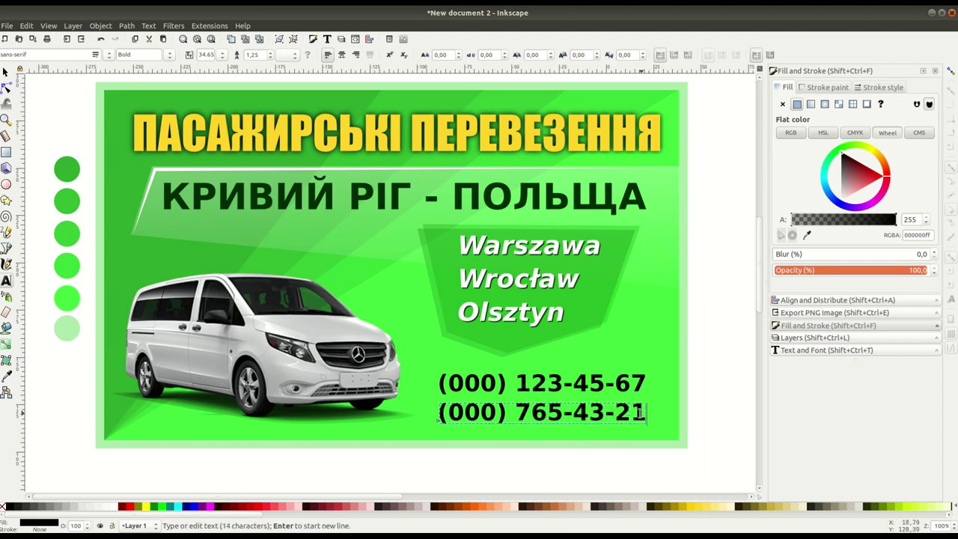
pyautogui.click(6, 75)
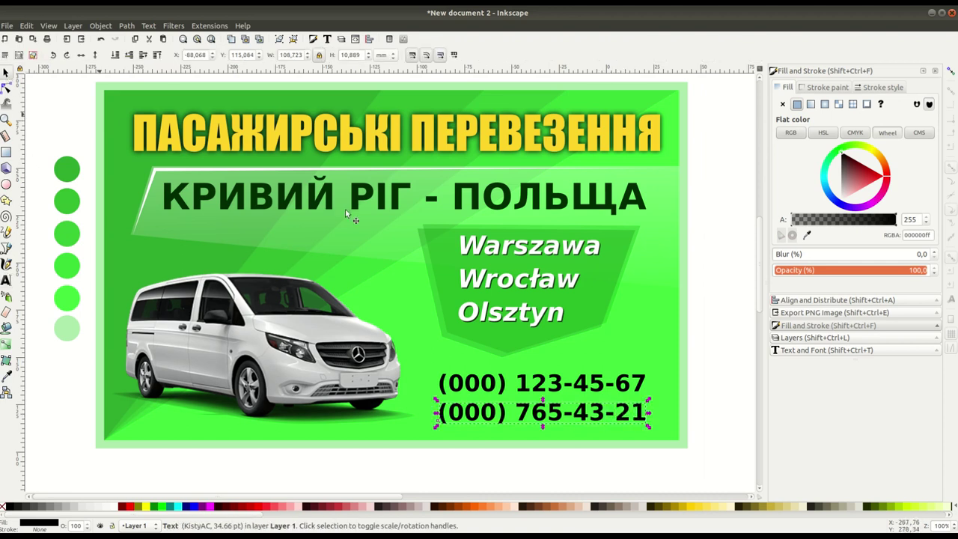
# Step: Move both phone numbers slightly up-left and shift the van slightly up and left
pyautogui.click(720, 382)
pyautogui.moveTo(712, 364); pyautogui.dragTo(407, 464)
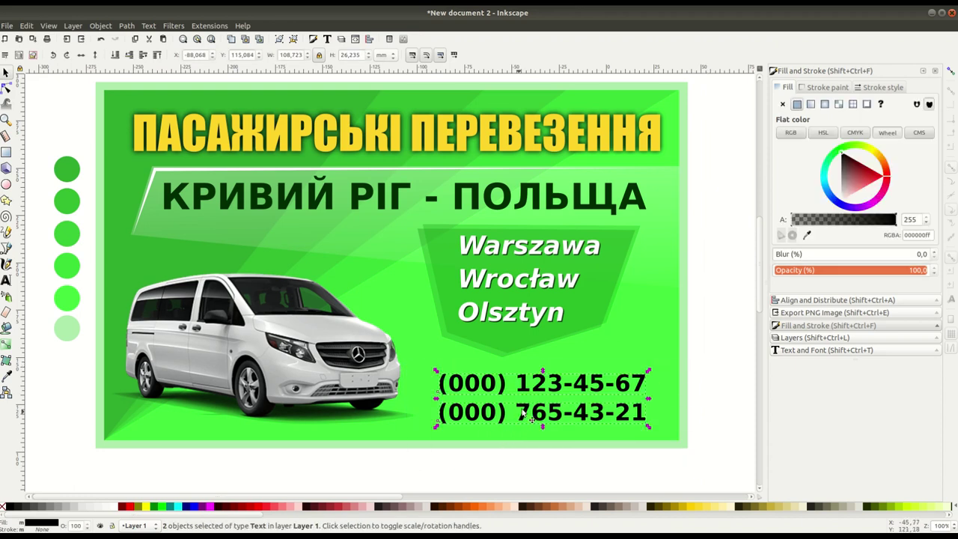
pyautogui.moveTo(503, 392); pyautogui.dragTo(501, 383)
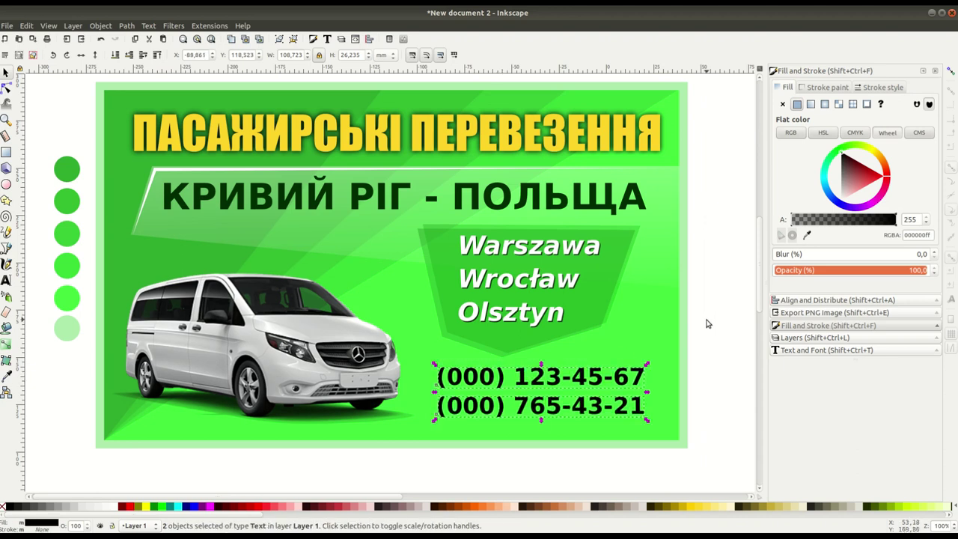
pyautogui.press('Escape')
pyautogui.click(339, 368)
pyautogui.moveTo(338, 366); pyautogui.dragTo(337, 360)
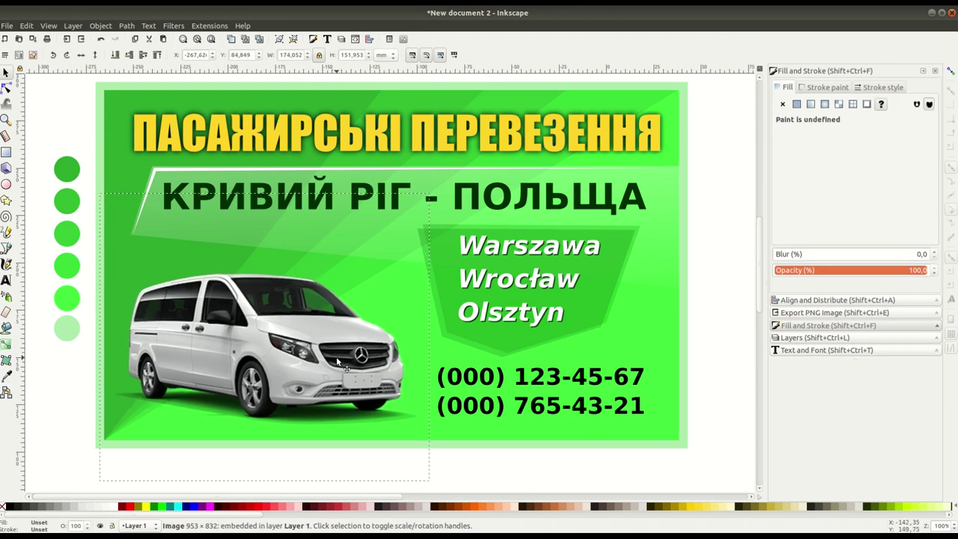
pyautogui.moveTo(337, 361); pyautogui.dragTo(334, 362)
pyautogui.click(717, 318)
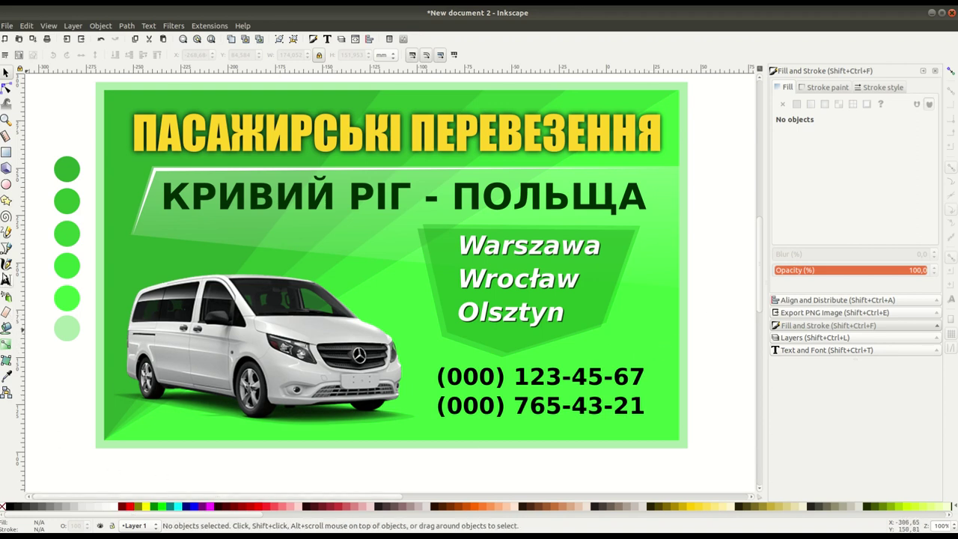
# Step: With corner snapping on, draw a closed four-node path just inside the banner's light border
pyautogui.click(6, 249)
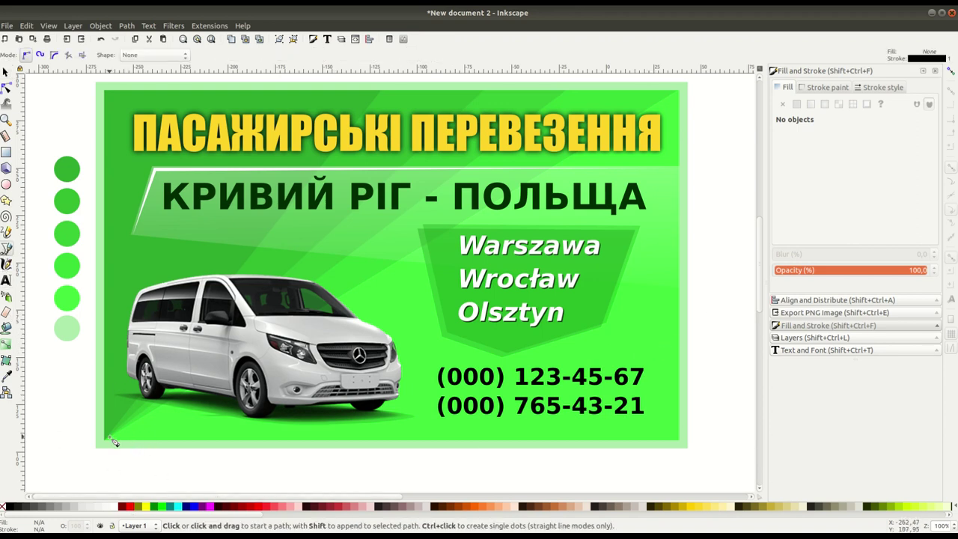
pyautogui.click(951, 71)
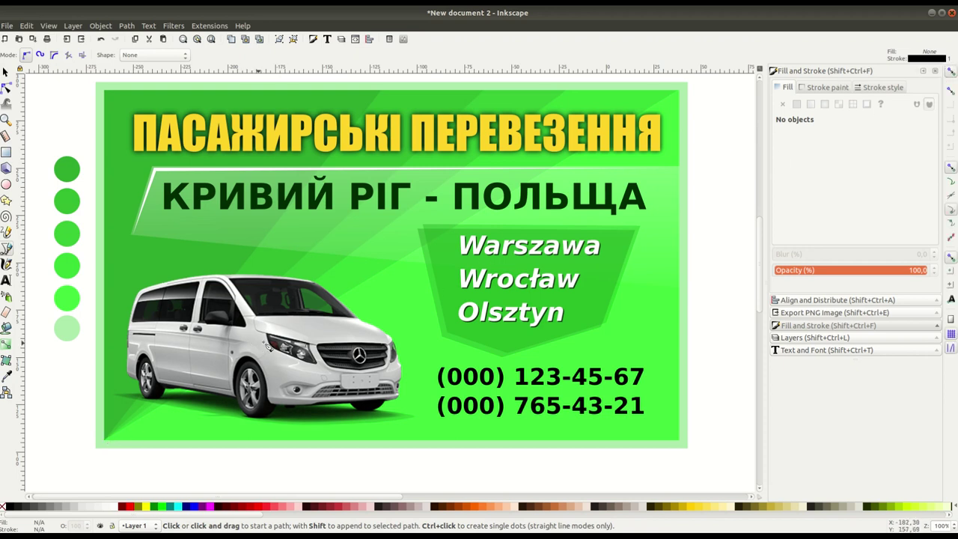
pyautogui.click(104, 439)
pyautogui.click(104, 90)
pyautogui.click(678, 90)
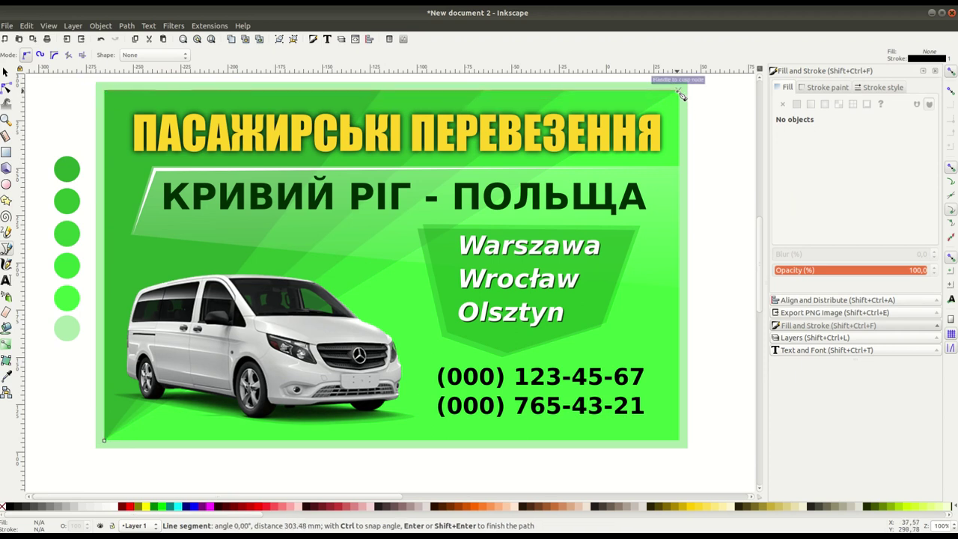
pyautogui.click(116, 101)
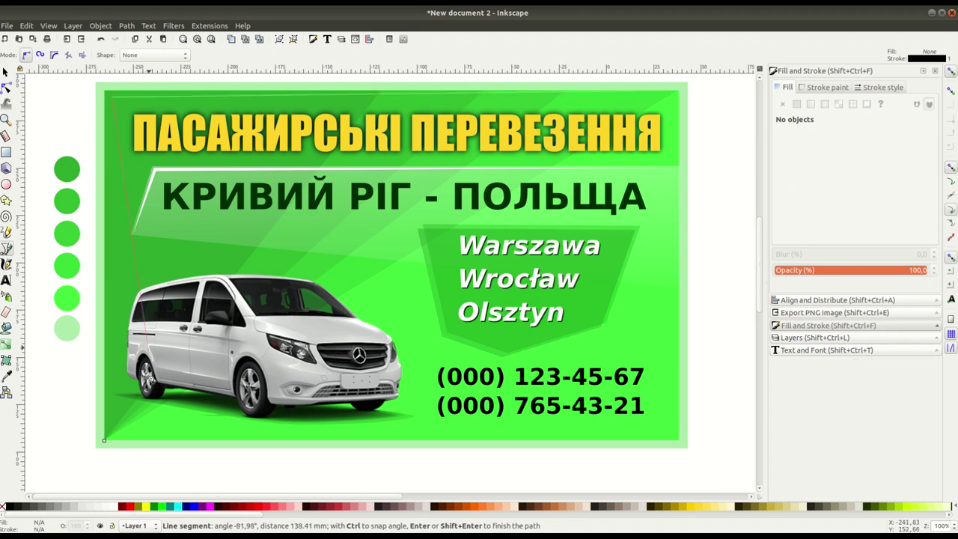
pyautogui.click(106, 443)
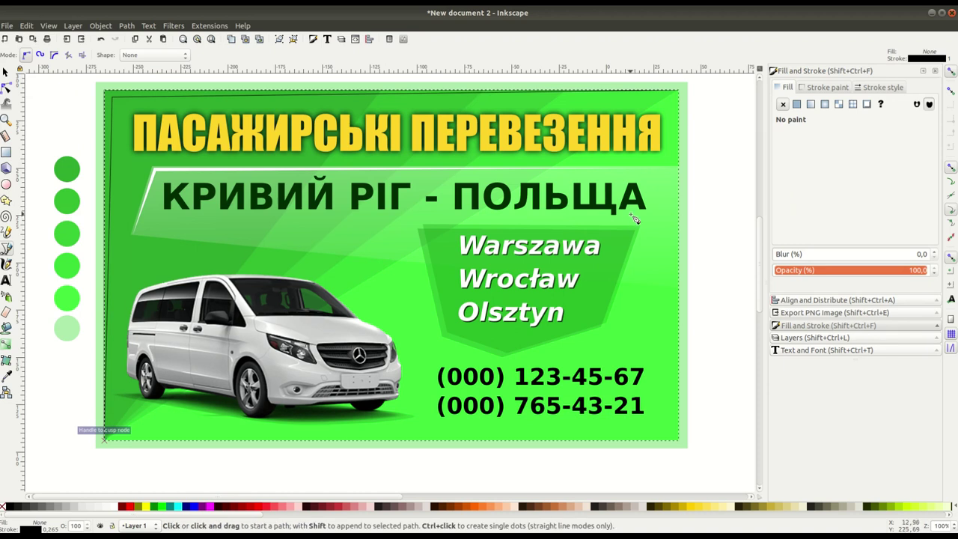
# Step: Give the path no outline and a flat dark-green 008700ff fill
pyautogui.click(829, 88)
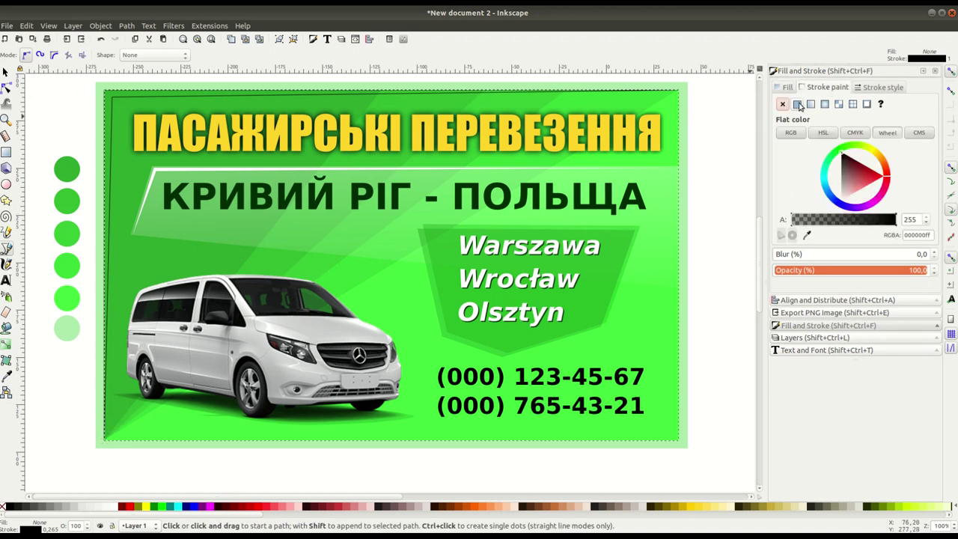
pyautogui.click(784, 105)
pyautogui.click(786, 86)
pyautogui.click(797, 104)
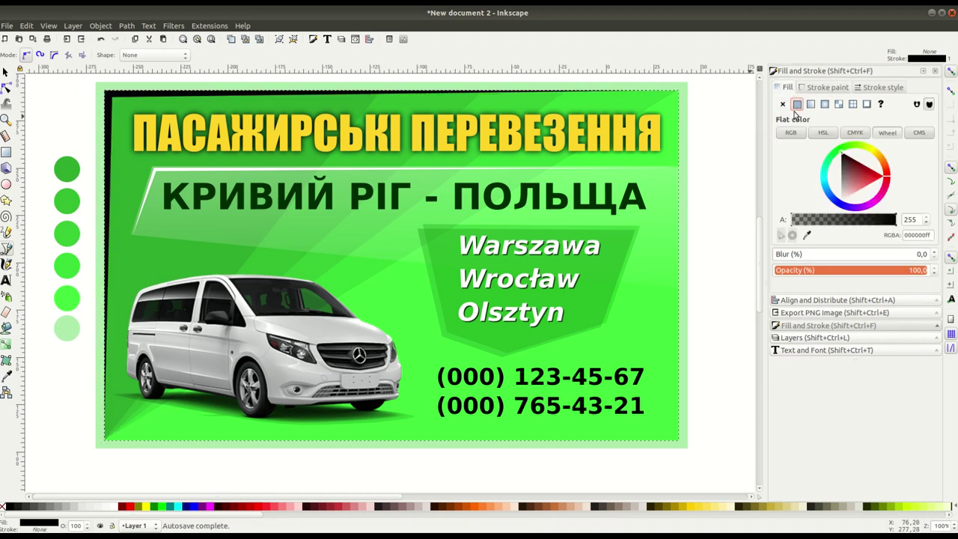
pyautogui.click(807, 236)
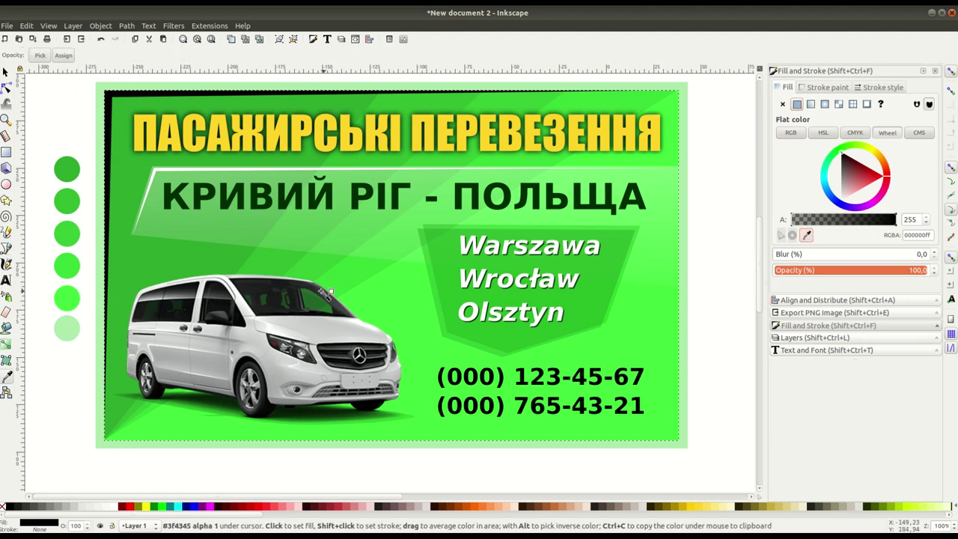
pyautogui.click(67, 169)
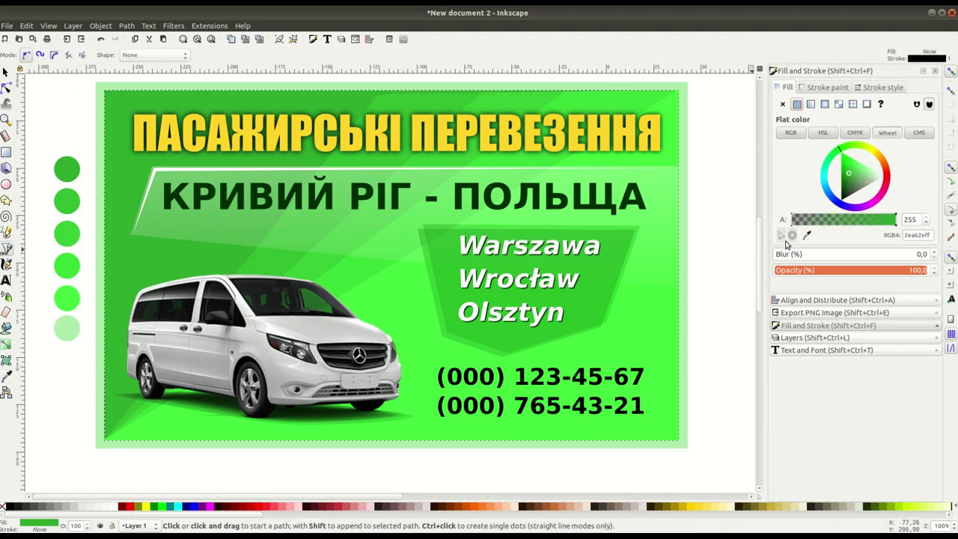
pyautogui.click(845, 174)
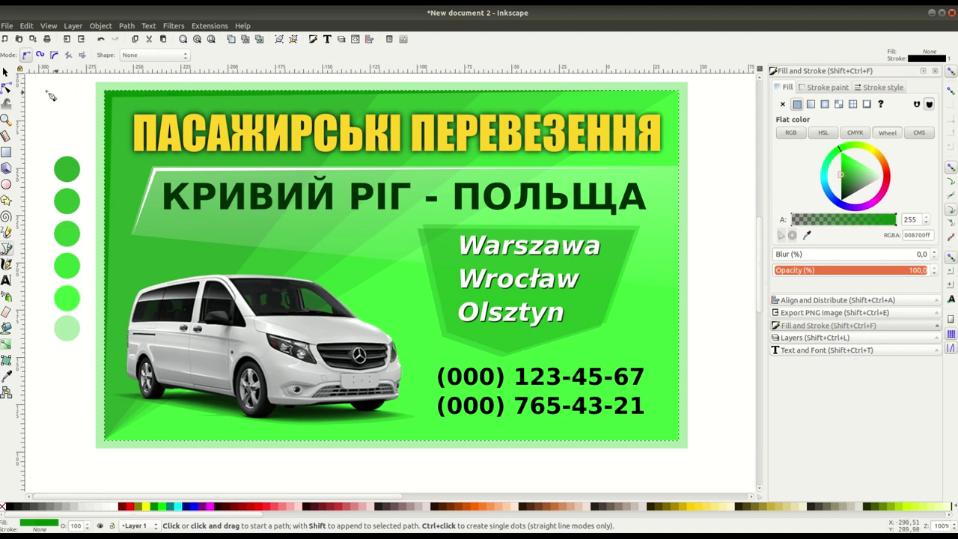
pyautogui.click(5, 72)
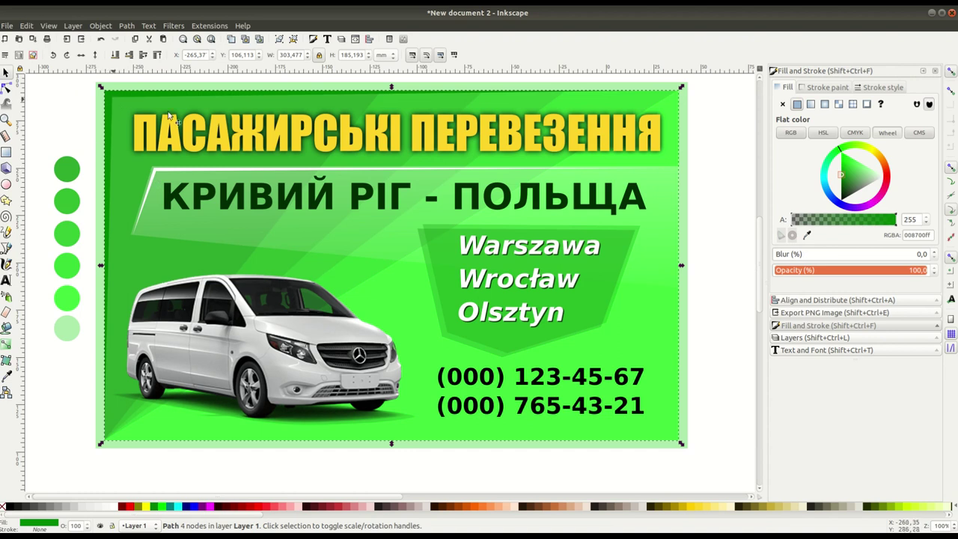
# Step: Turn off snapping, then shrink and nudge the dark-green path into an even inner rim
pyautogui.moveTo(682, 90); pyautogui.dragTo(672, 94)
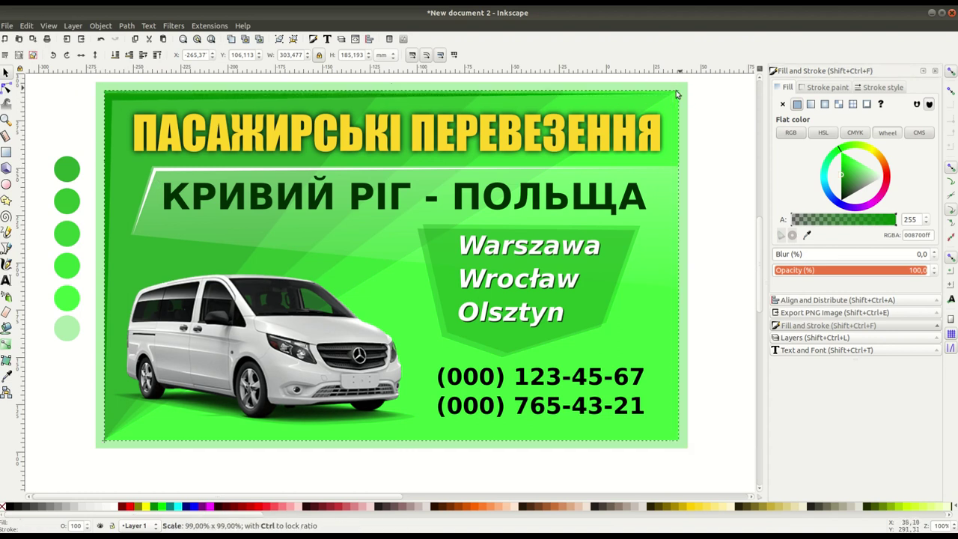
pyautogui.click(953, 72)
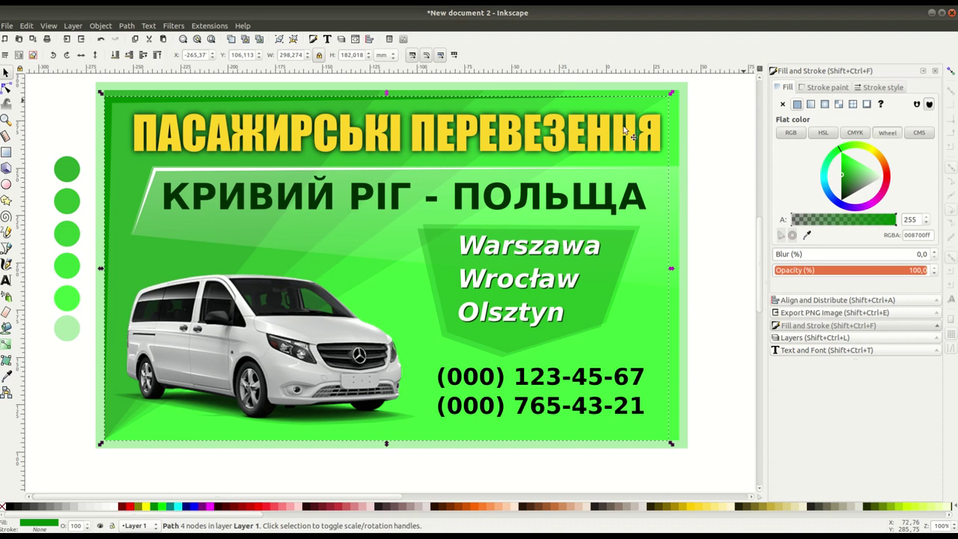
pyautogui.moveTo(120, 101); pyautogui.dragTo(120, 100)
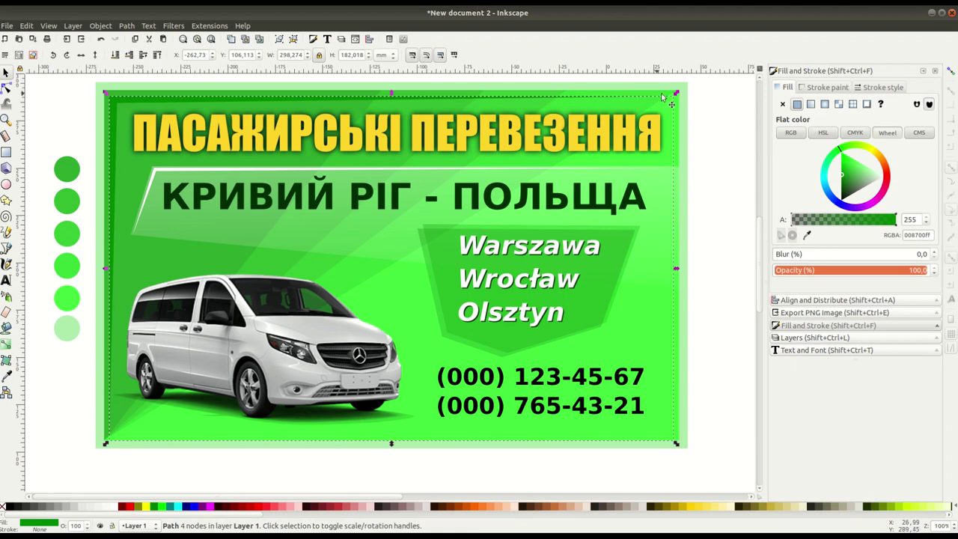
pyautogui.moveTo(676, 94); pyautogui.dragTo(672, 96)
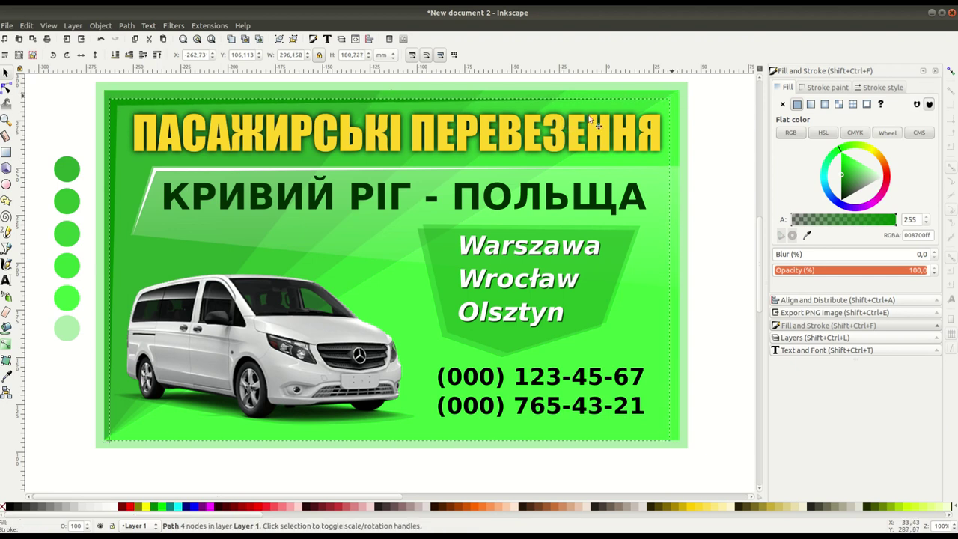
pyautogui.moveTo(116, 111); pyautogui.dragTo(114, 107)
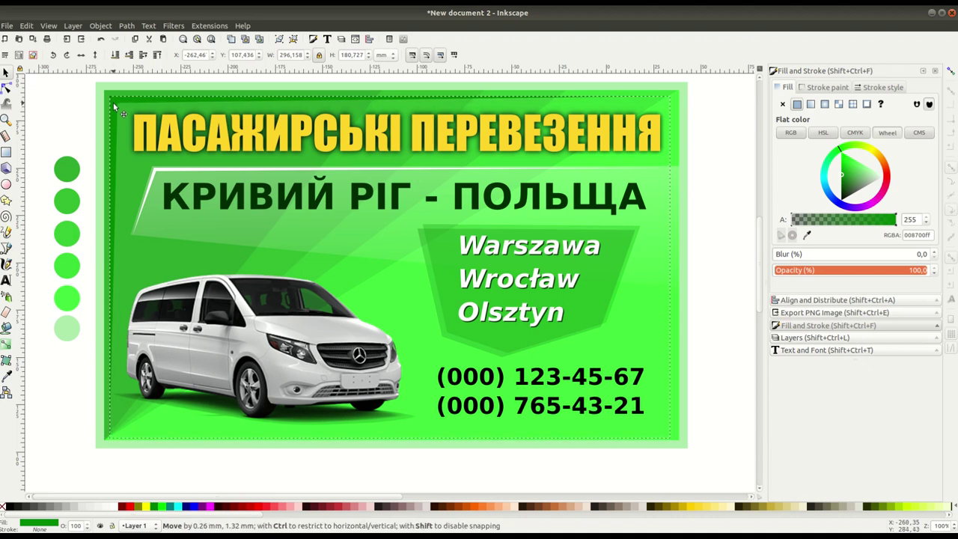
pyautogui.click(59, 114)
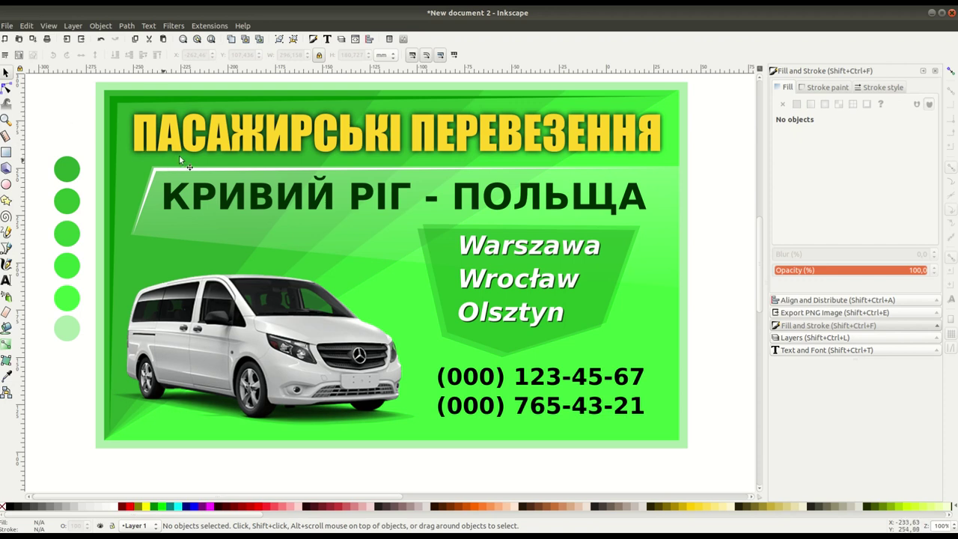
pyautogui.scroll(1, 254, 155)
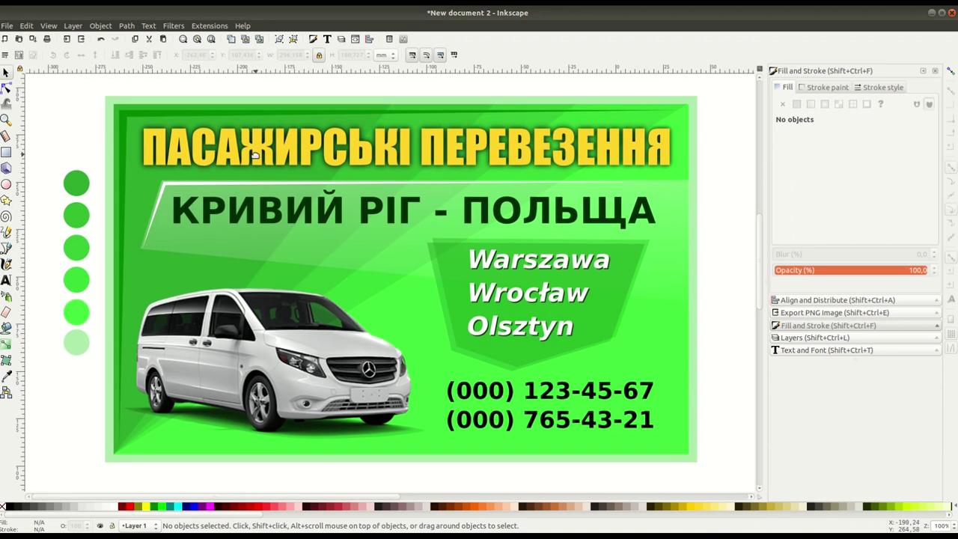